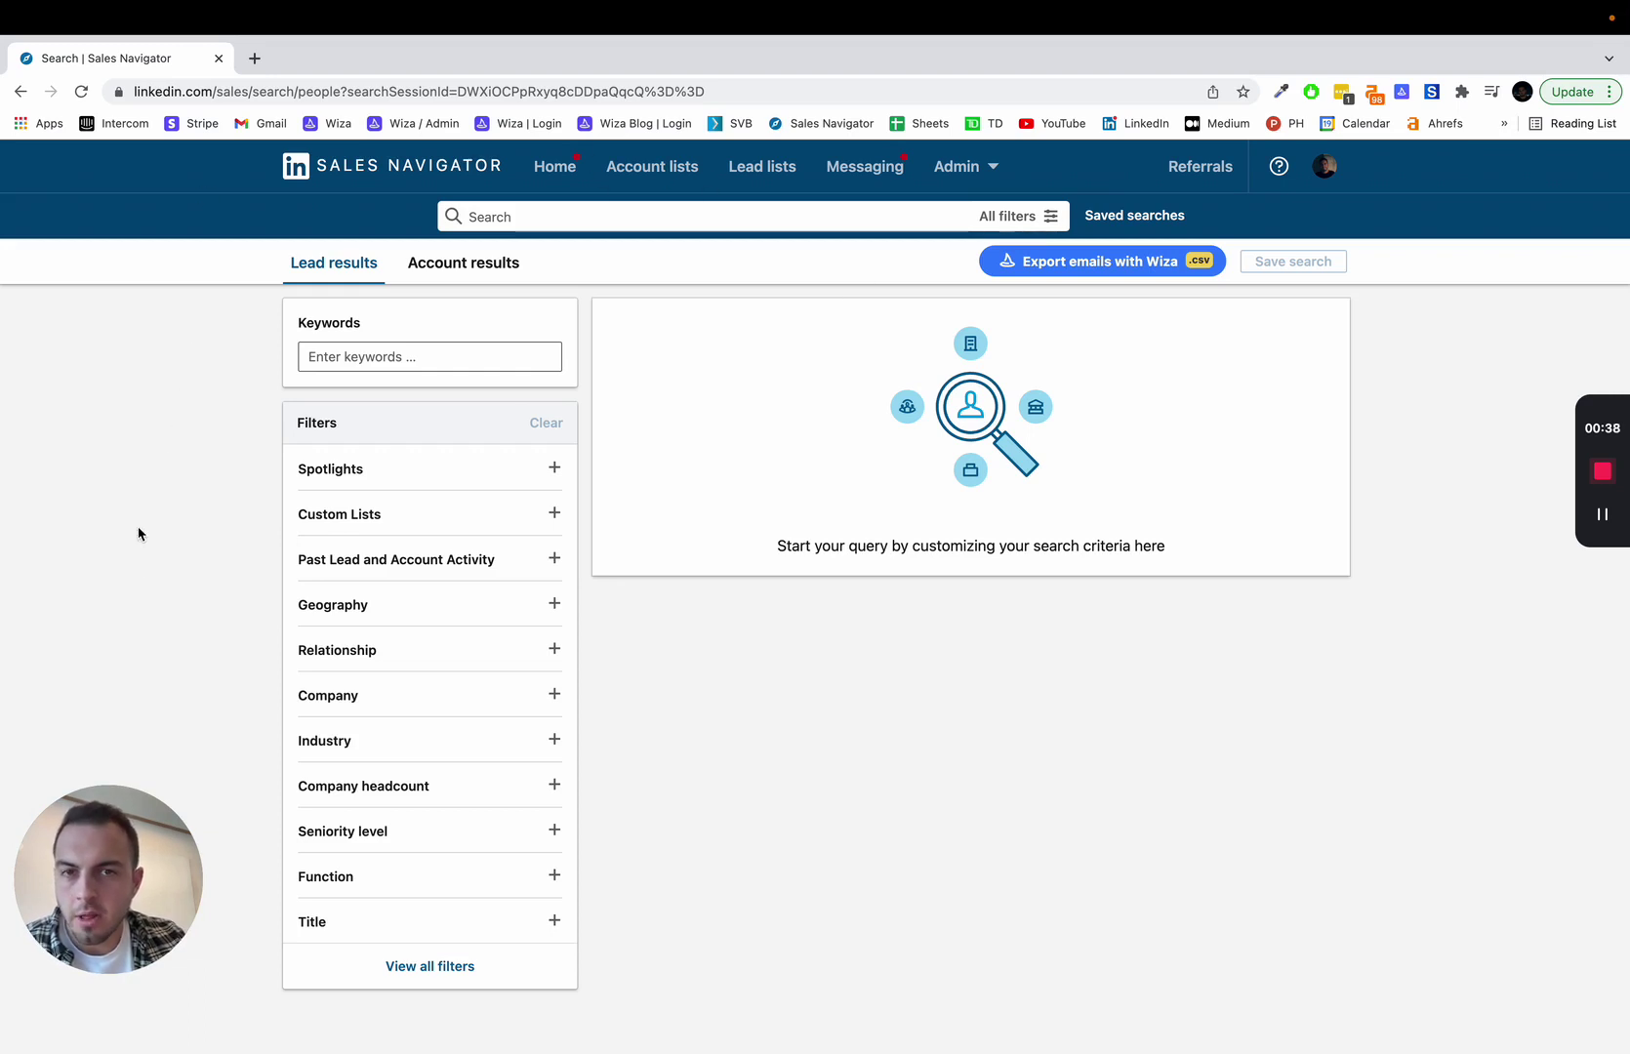
Add United States as the Geography filter in the lead search.
{"action": "left_click", "coordinate": [762, 175]}
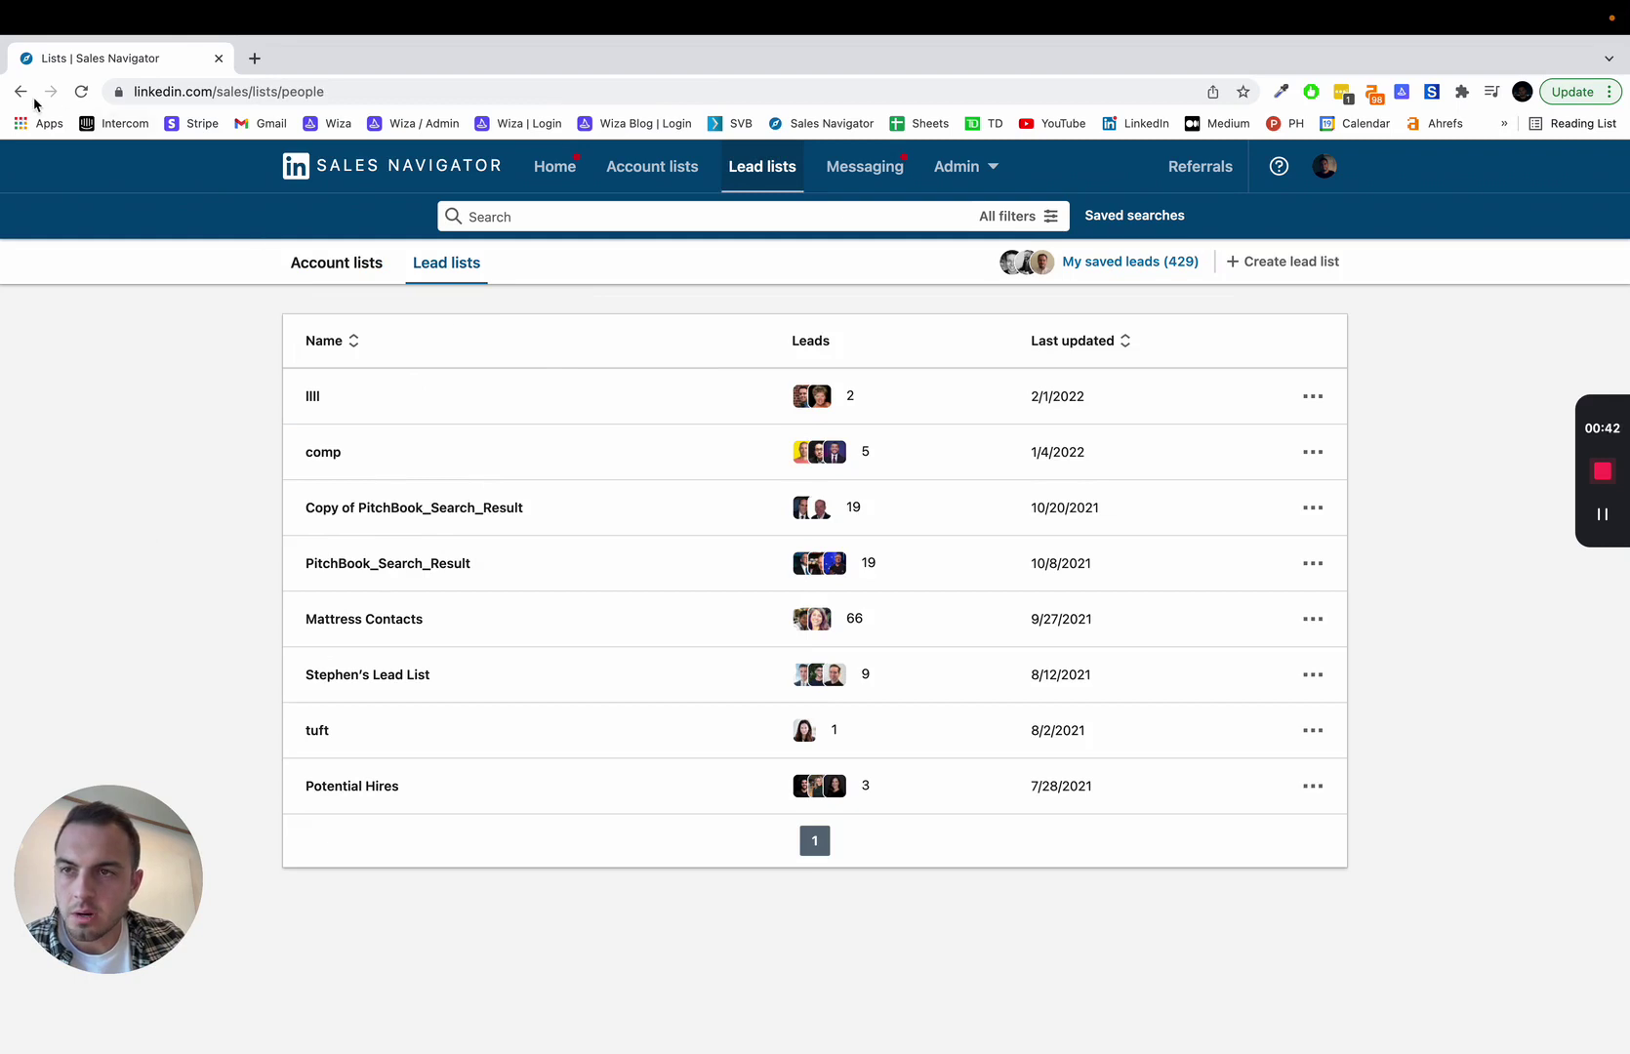
{"action": "left_click", "coordinate": [22, 92]}
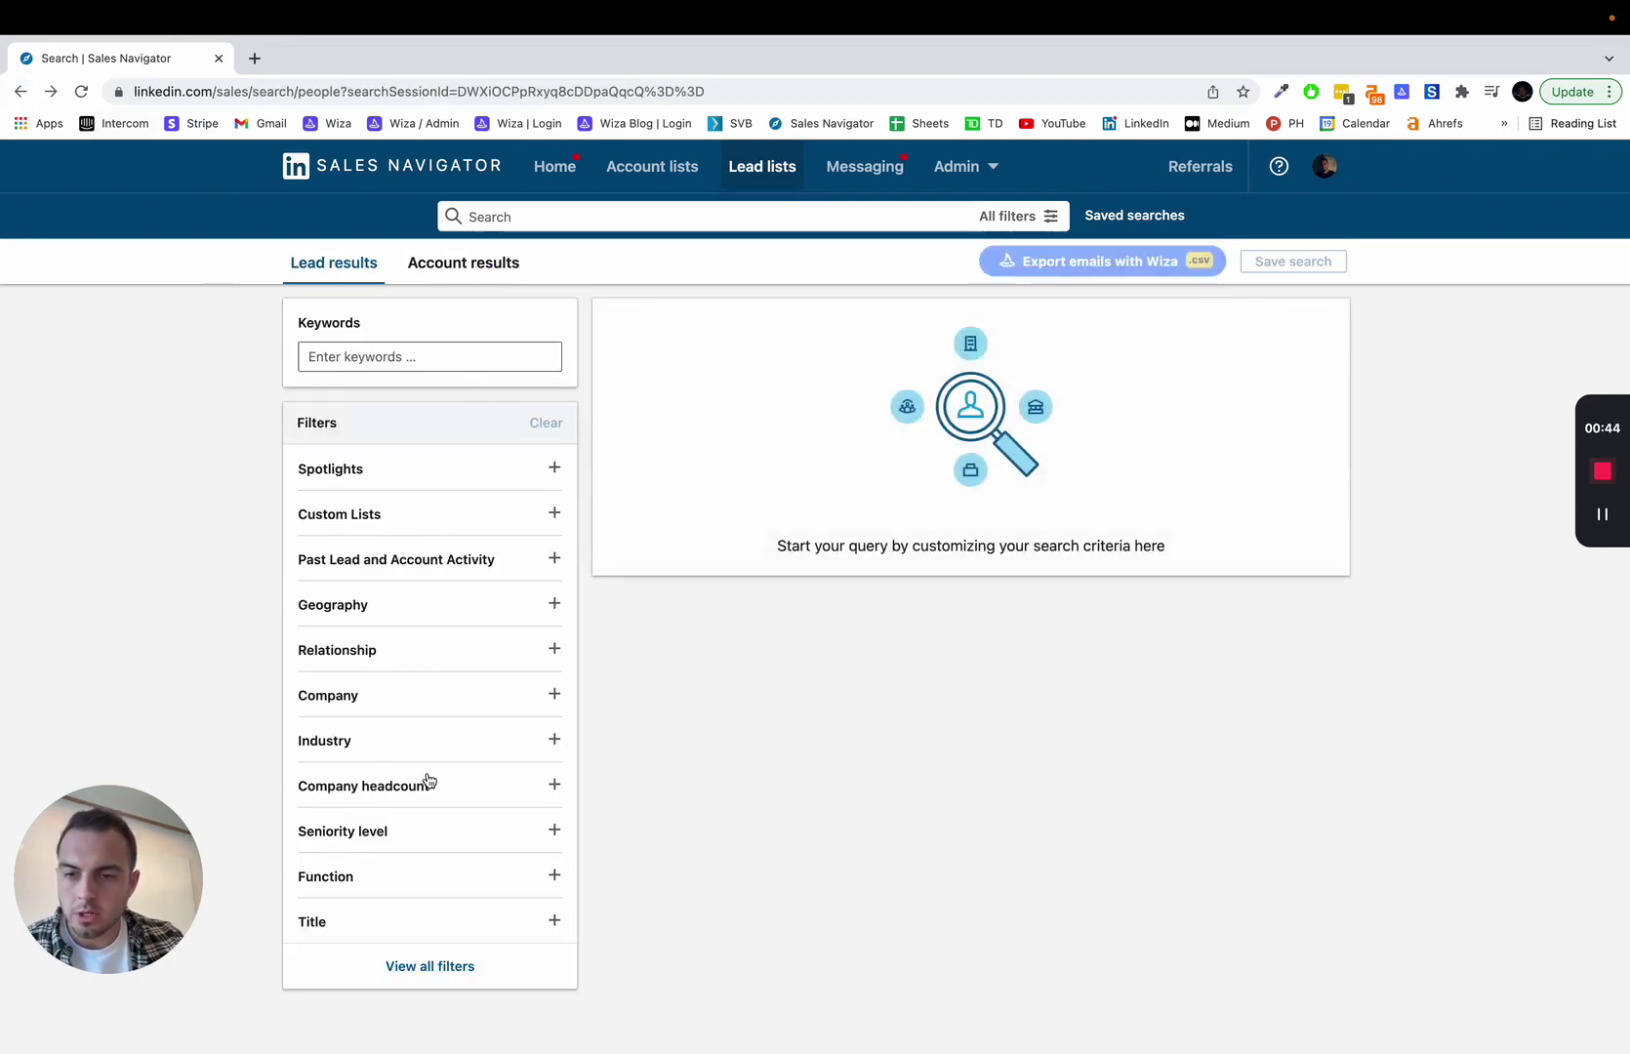
{"action": "left_click", "coordinate": [362, 601]}
{"action": "type", "text": "united stat"}
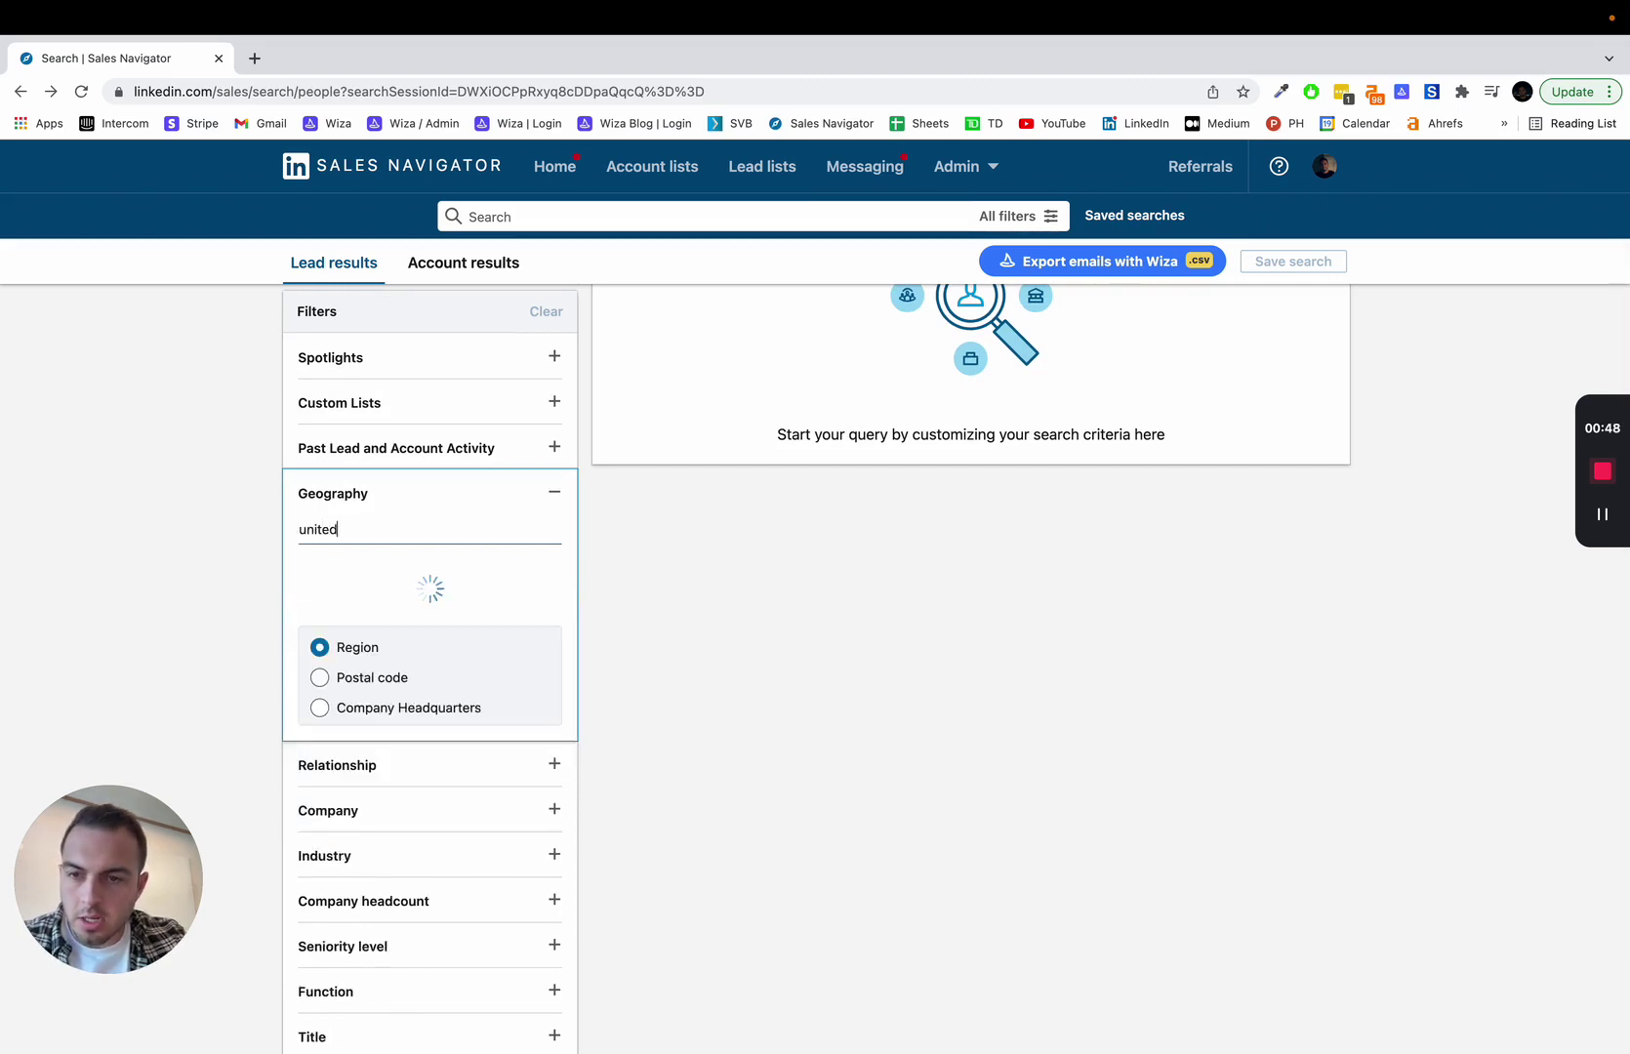
{"action": "left_click", "coordinate": [322, 570]}
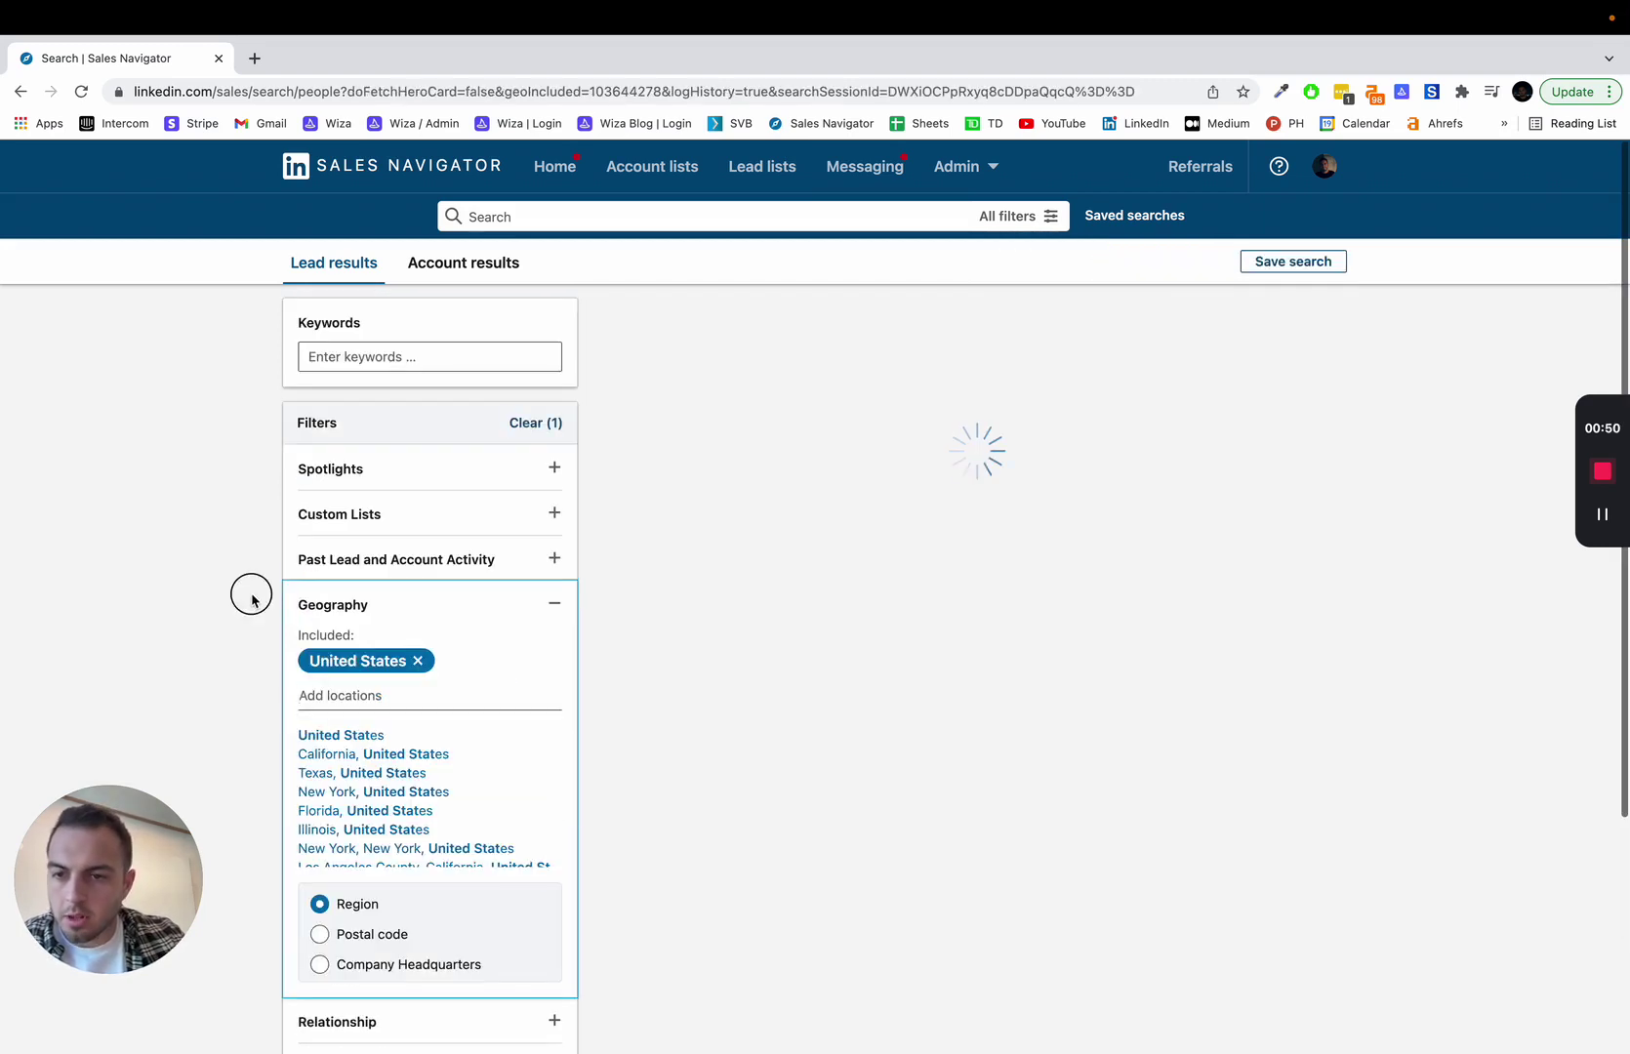
Filter by current title SDR Manager and scroll through the 445 results.
{"action": "left_click", "coordinate": [308, 988]}
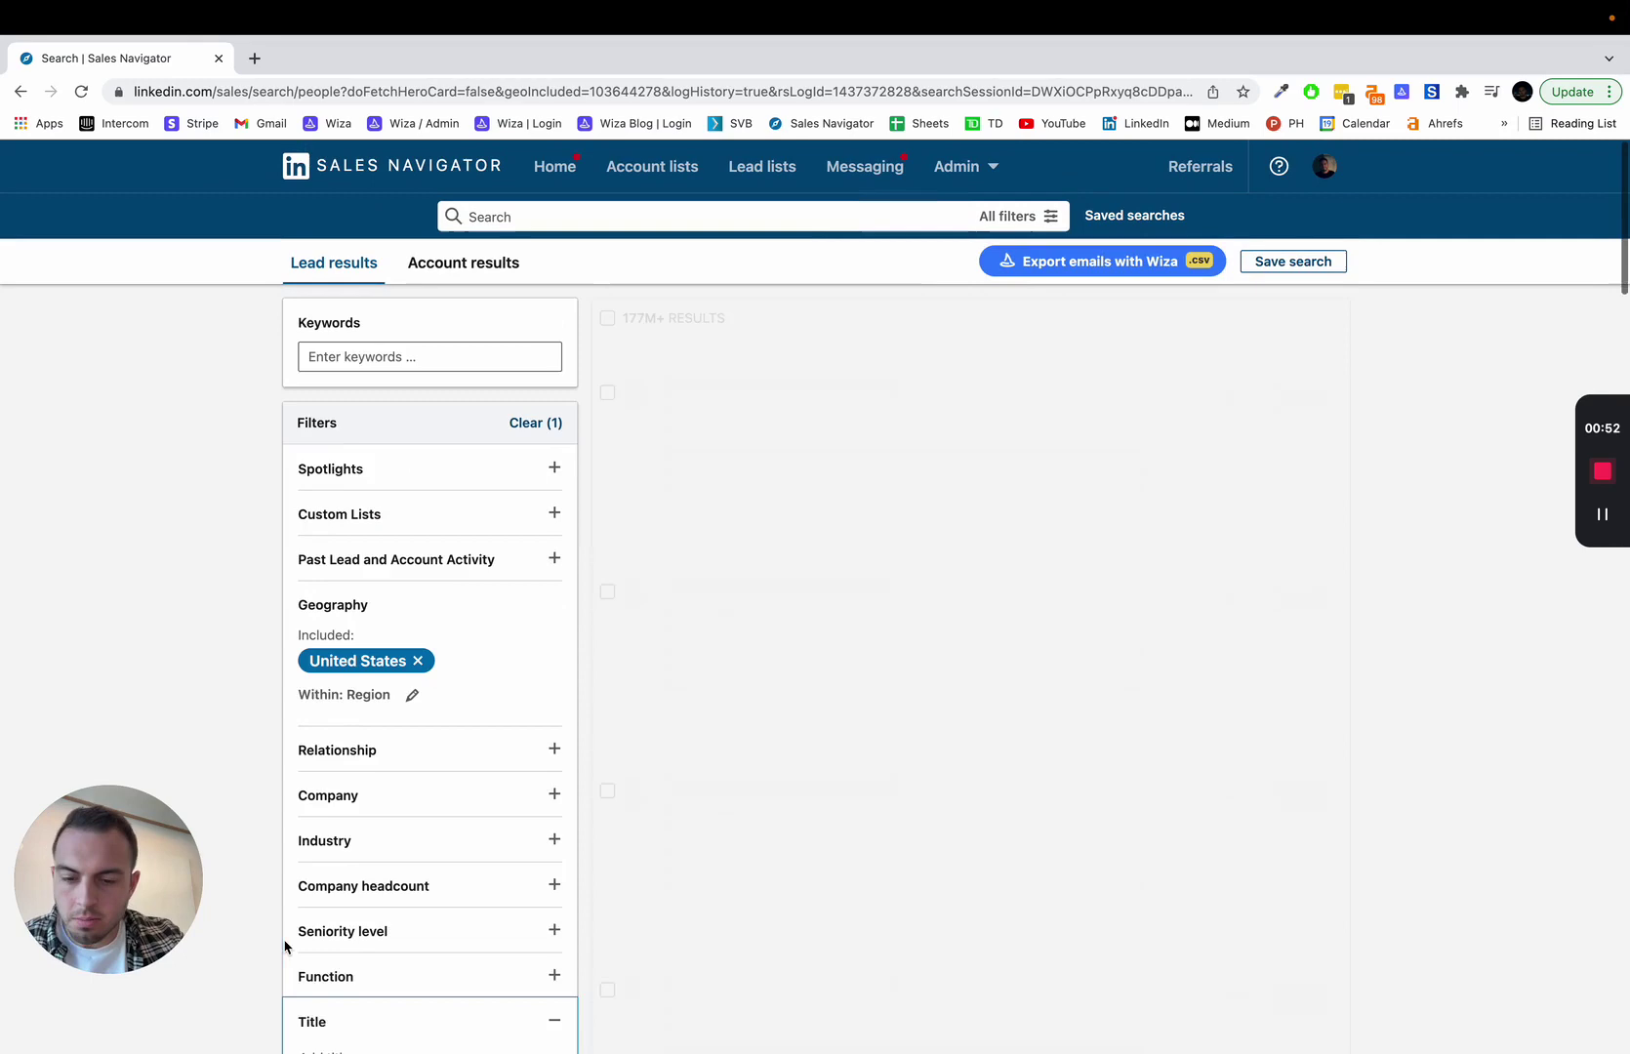
{"action": "type", "text": "SDR Manager"}
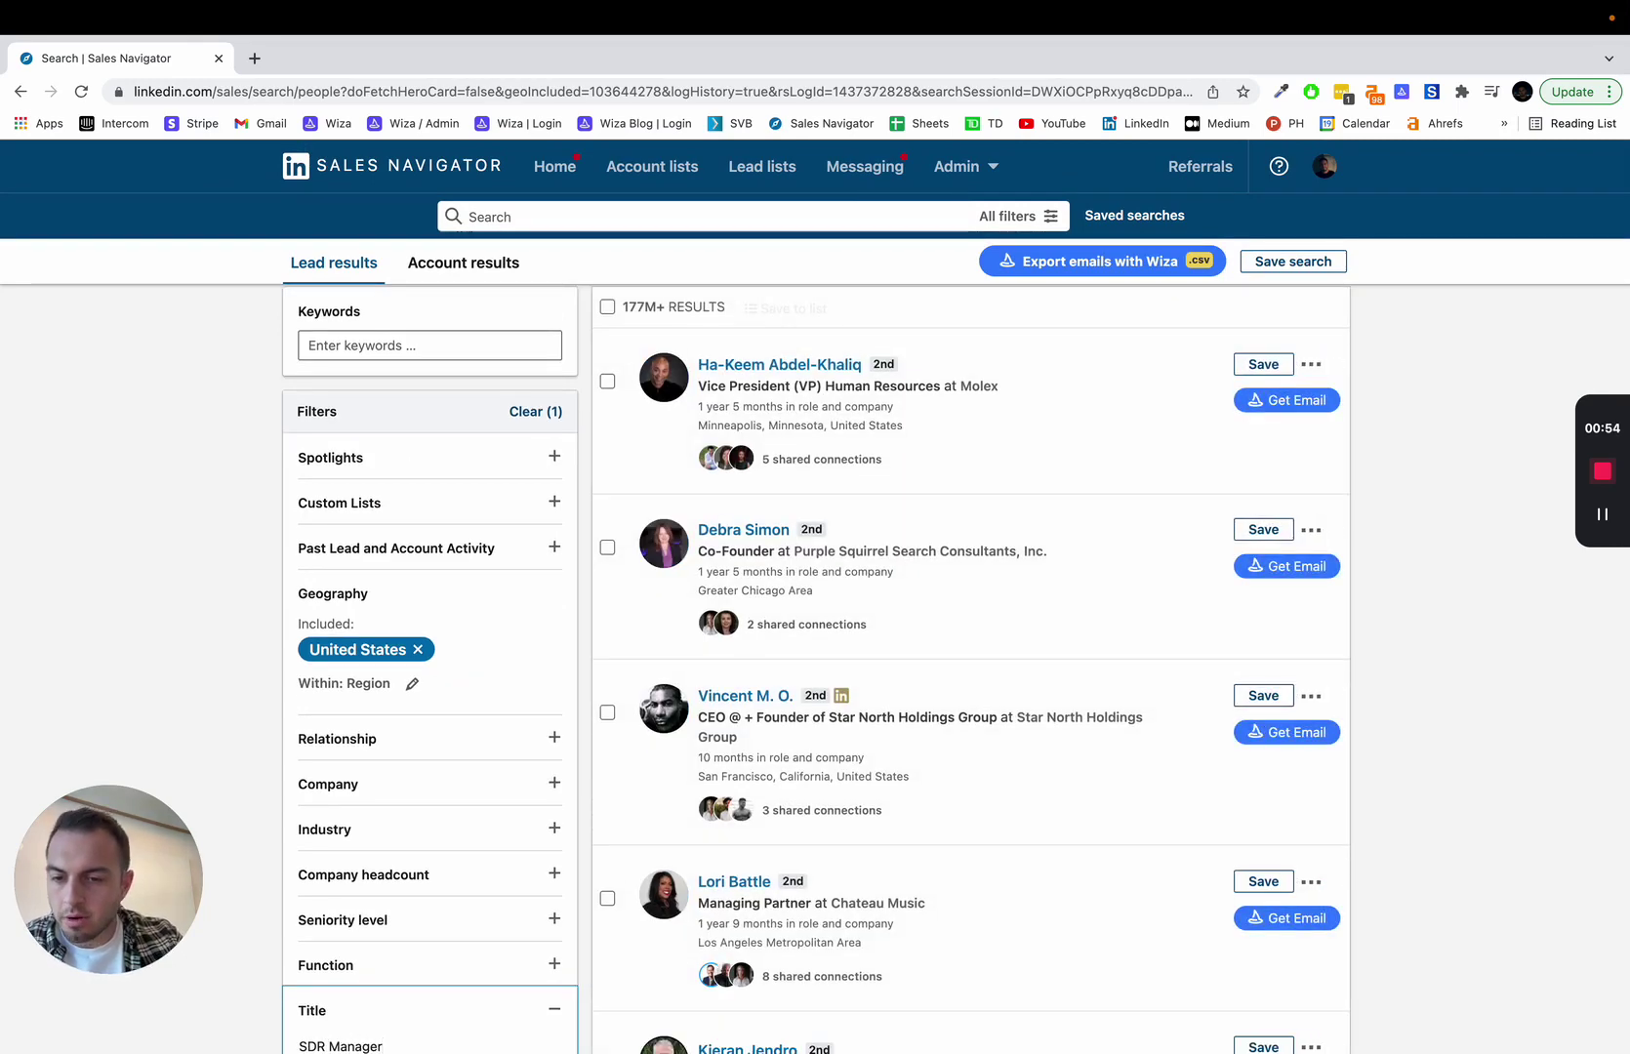
{"action": "scroll", "coordinate": [255, 892], "scroll_direction": "down", "scroll_amount": 5}
{"action": "left_click", "coordinate": [332, 644]}
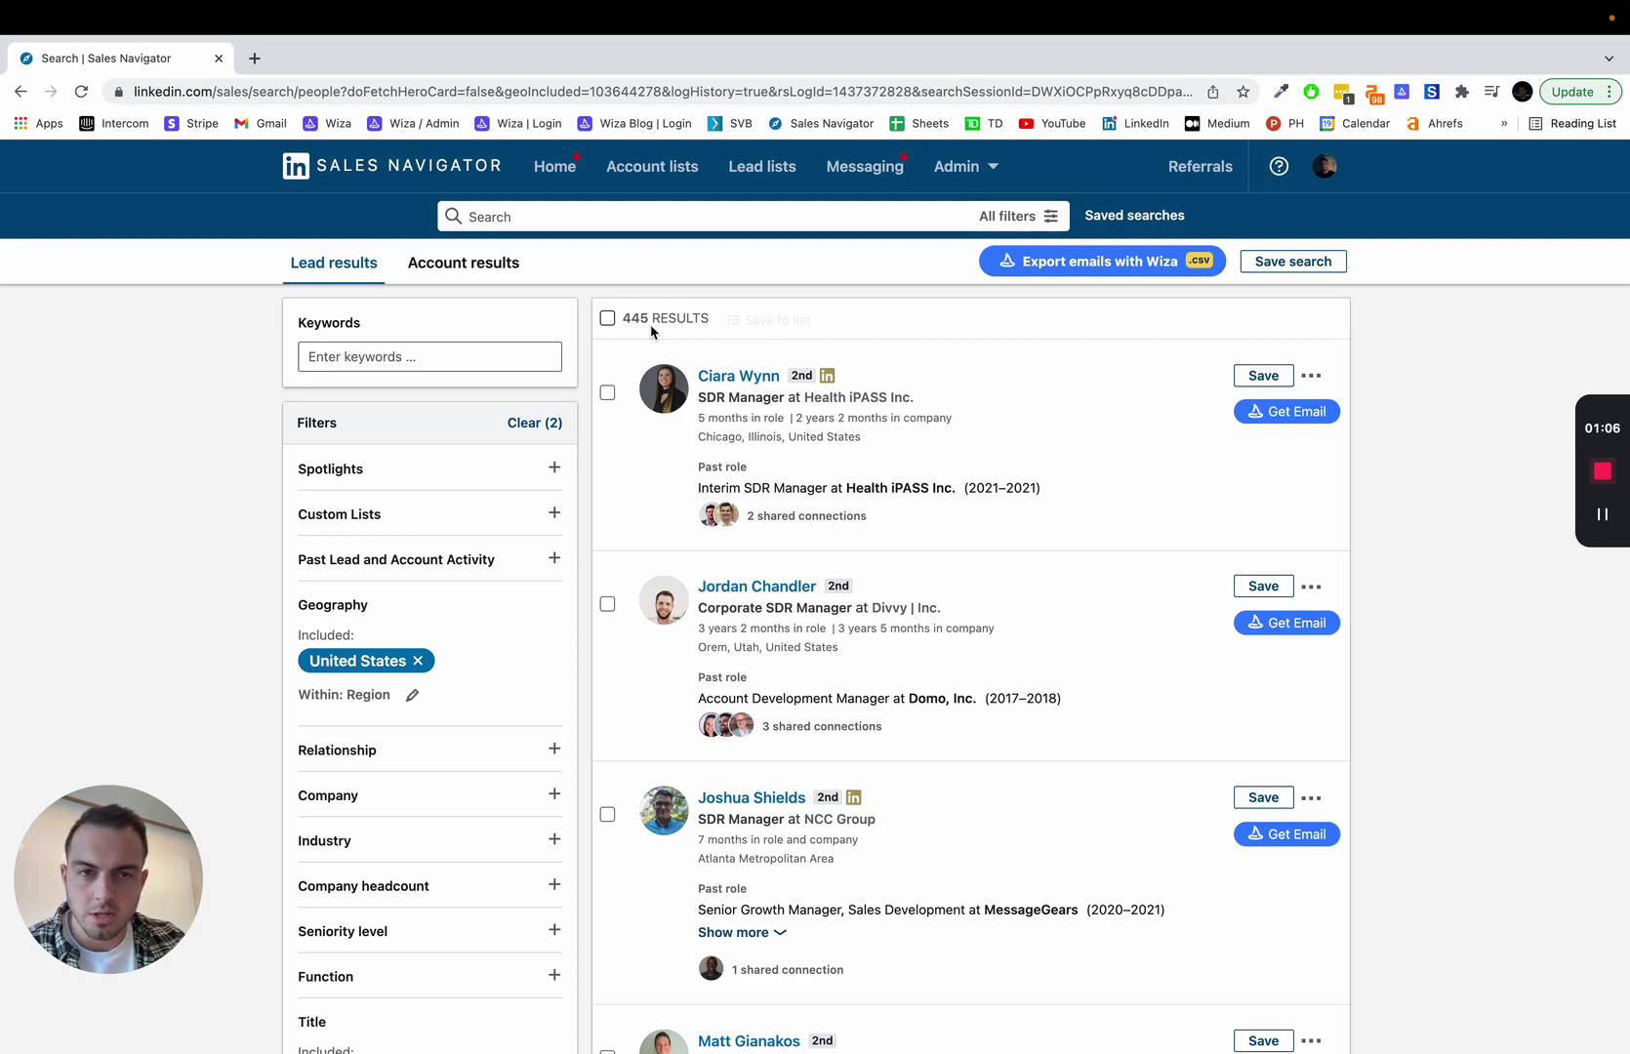
{"action": "scroll", "coordinate": [876, 793], "scroll_direction": "down", "scroll_amount": 6}
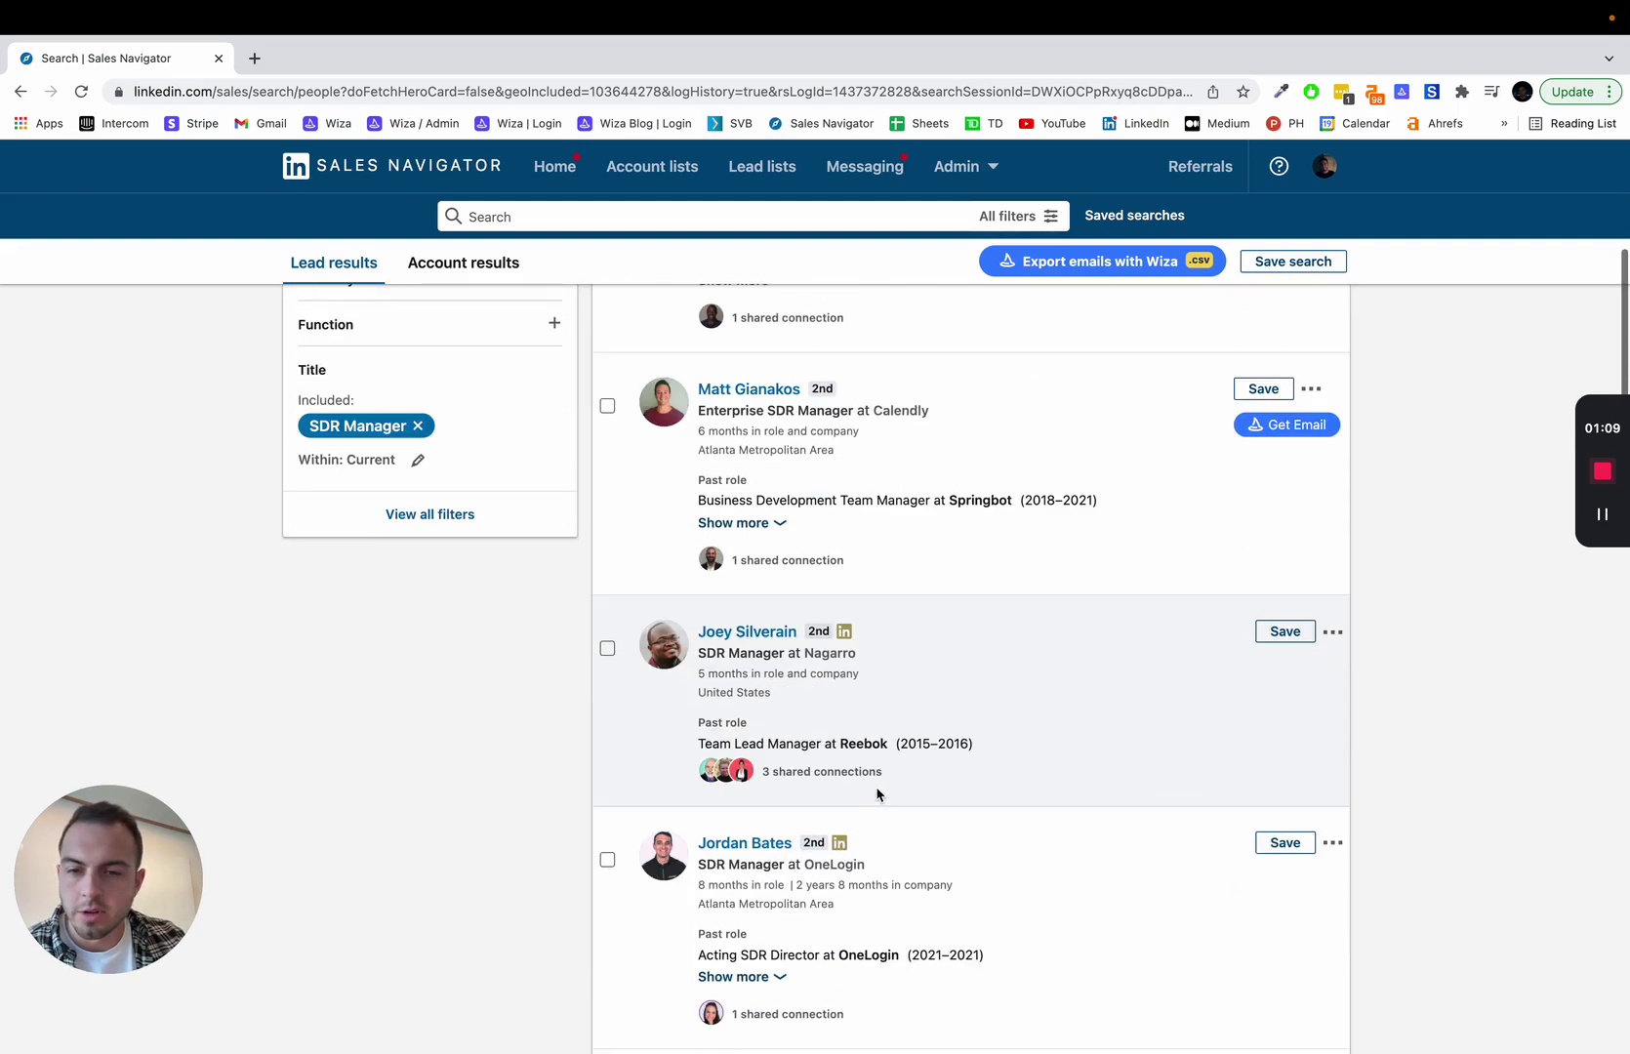
{"action": "scroll", "coordinate": [876, 794], "scroll_direction": "down", "scroll_amount": 15}
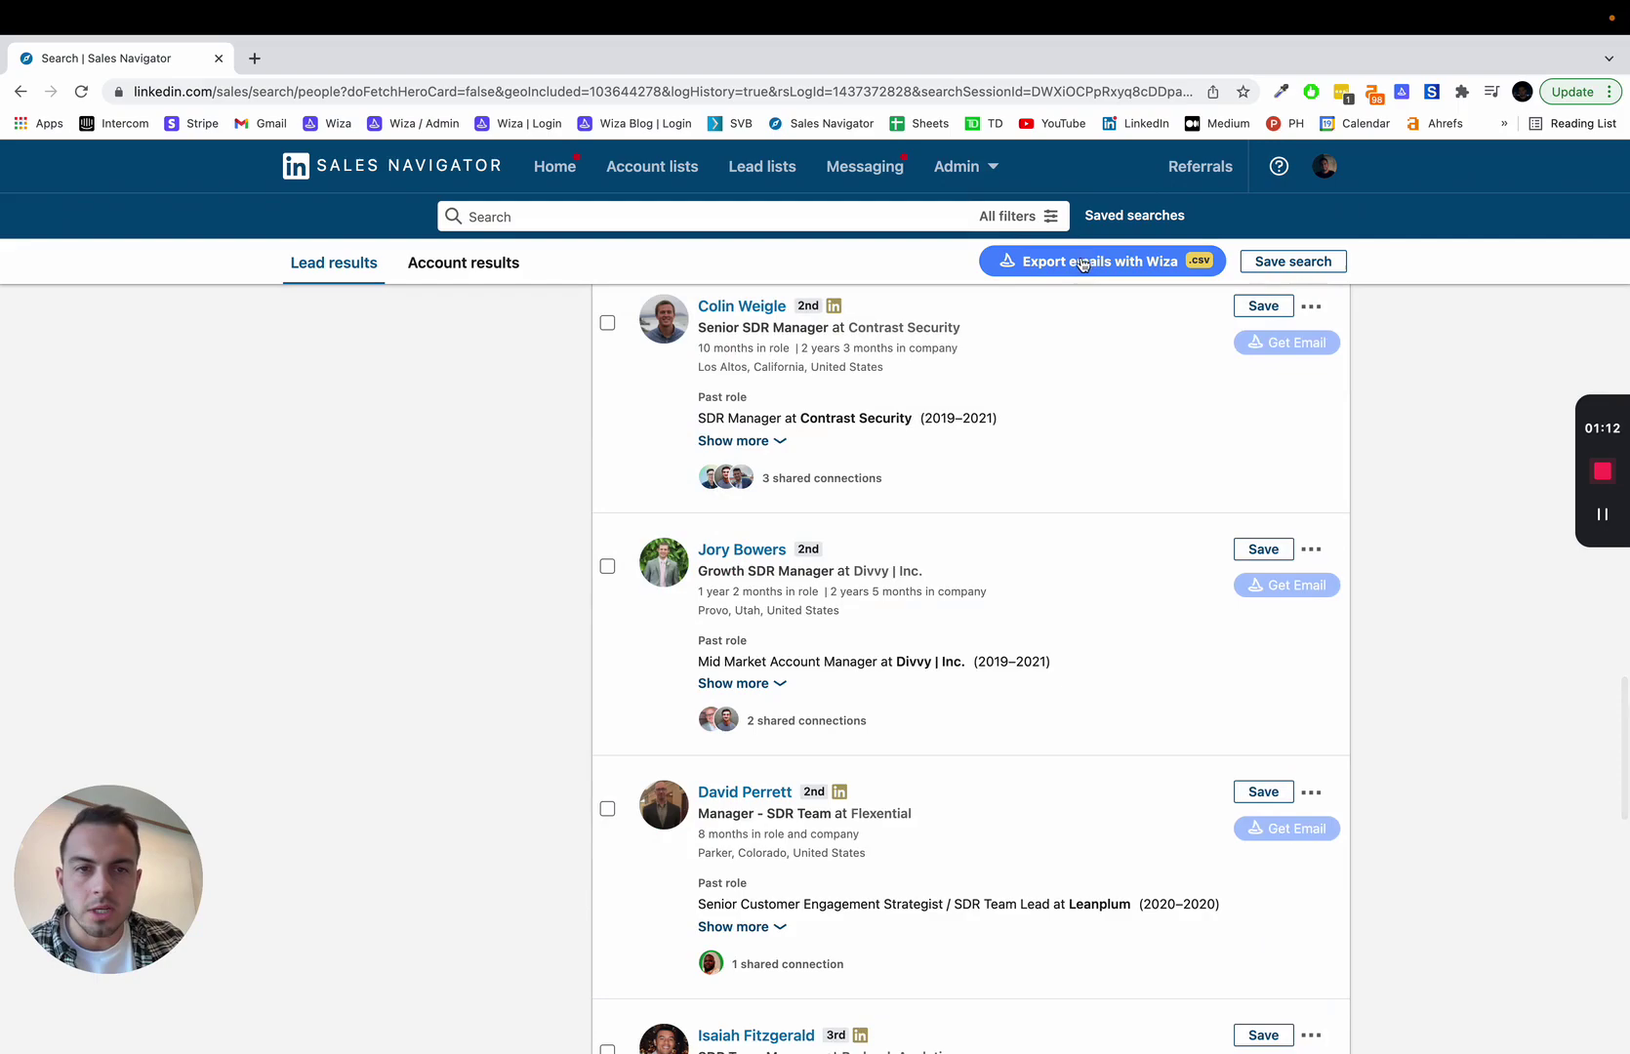
{"action": "scroll", "coordinate": [1063, 309], "scroll_direction": "up", "scroll_amount": 10}
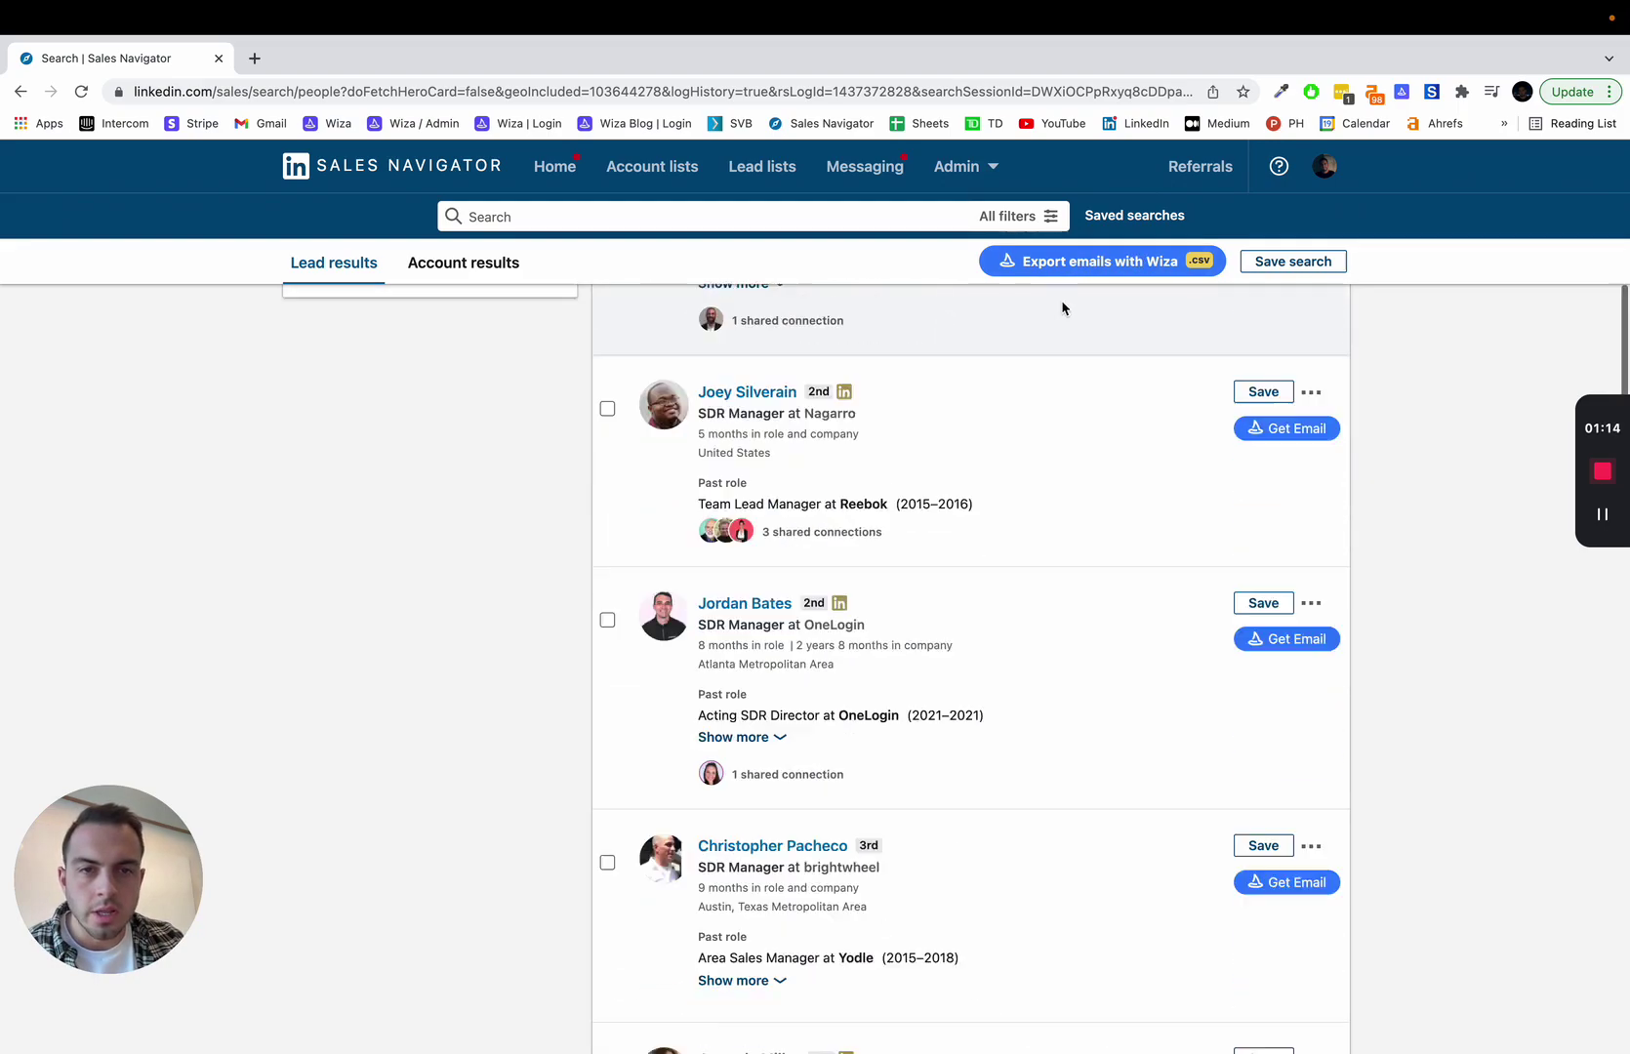
{"action": "scroll", "coordinate": [1063, 309], "scroll_direction": "up", "scroll_amount": 10}
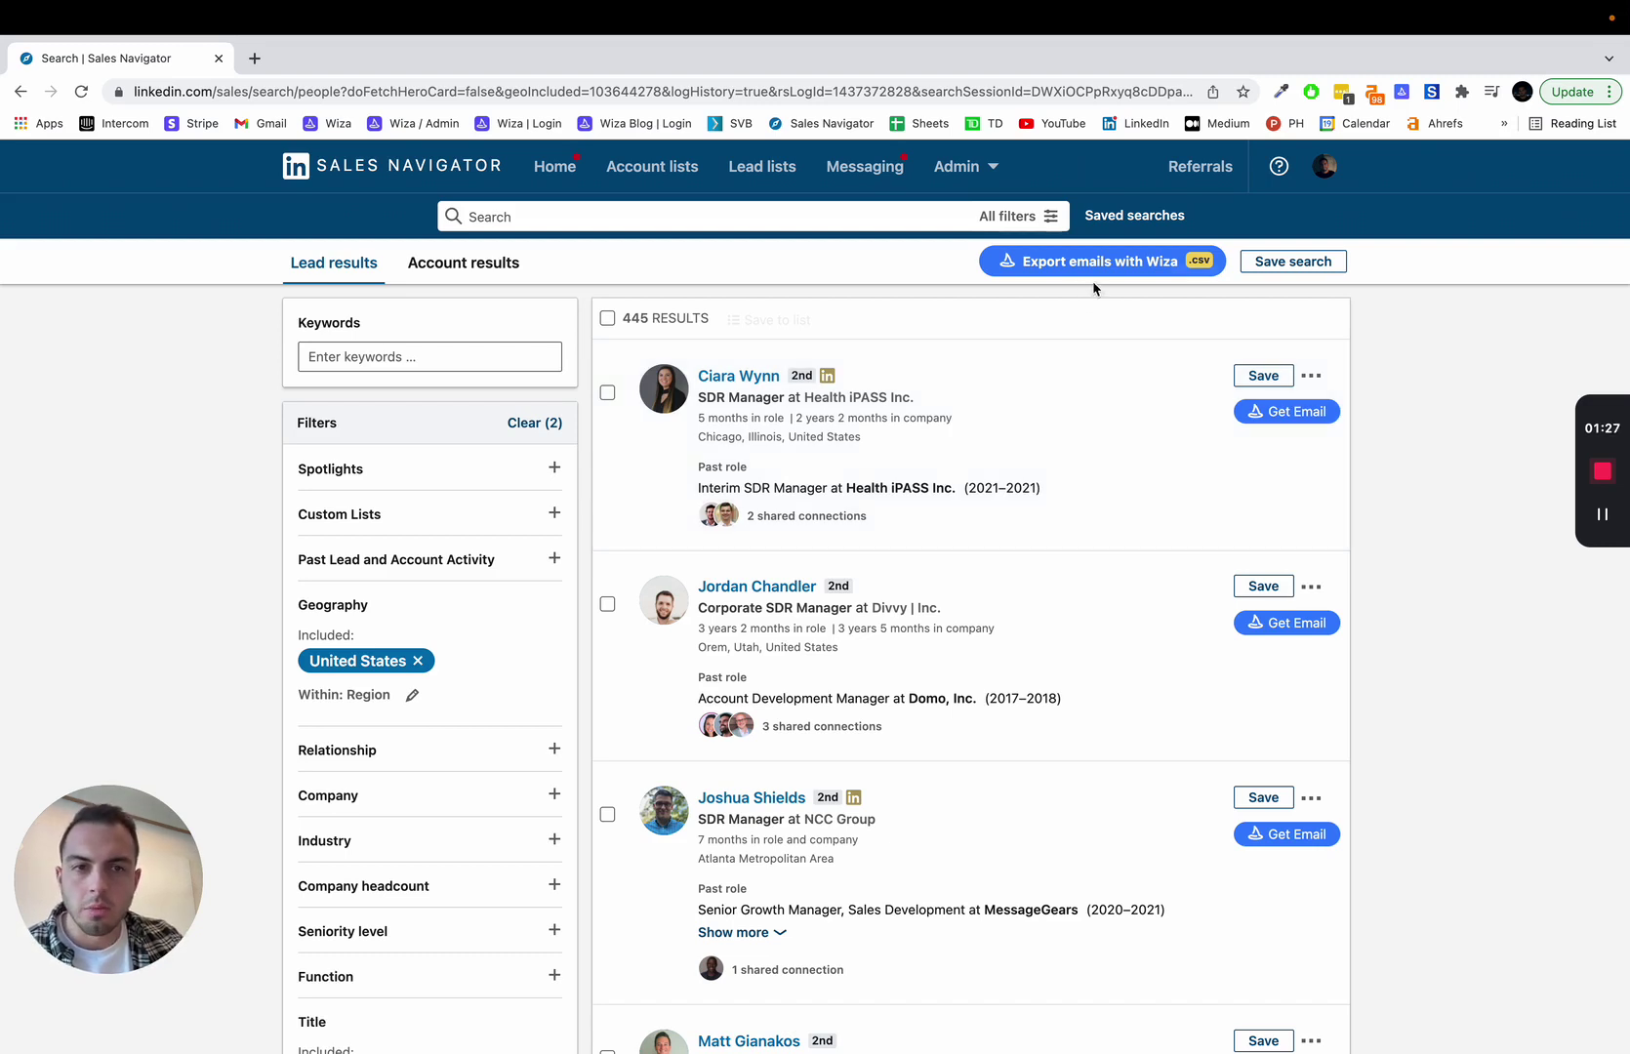
Export the results to Wiza as a scan list named 'SDR Managers USA' in SDR Manager Targets.
{"action": "left_click", "coordinate": [1099, 262]}
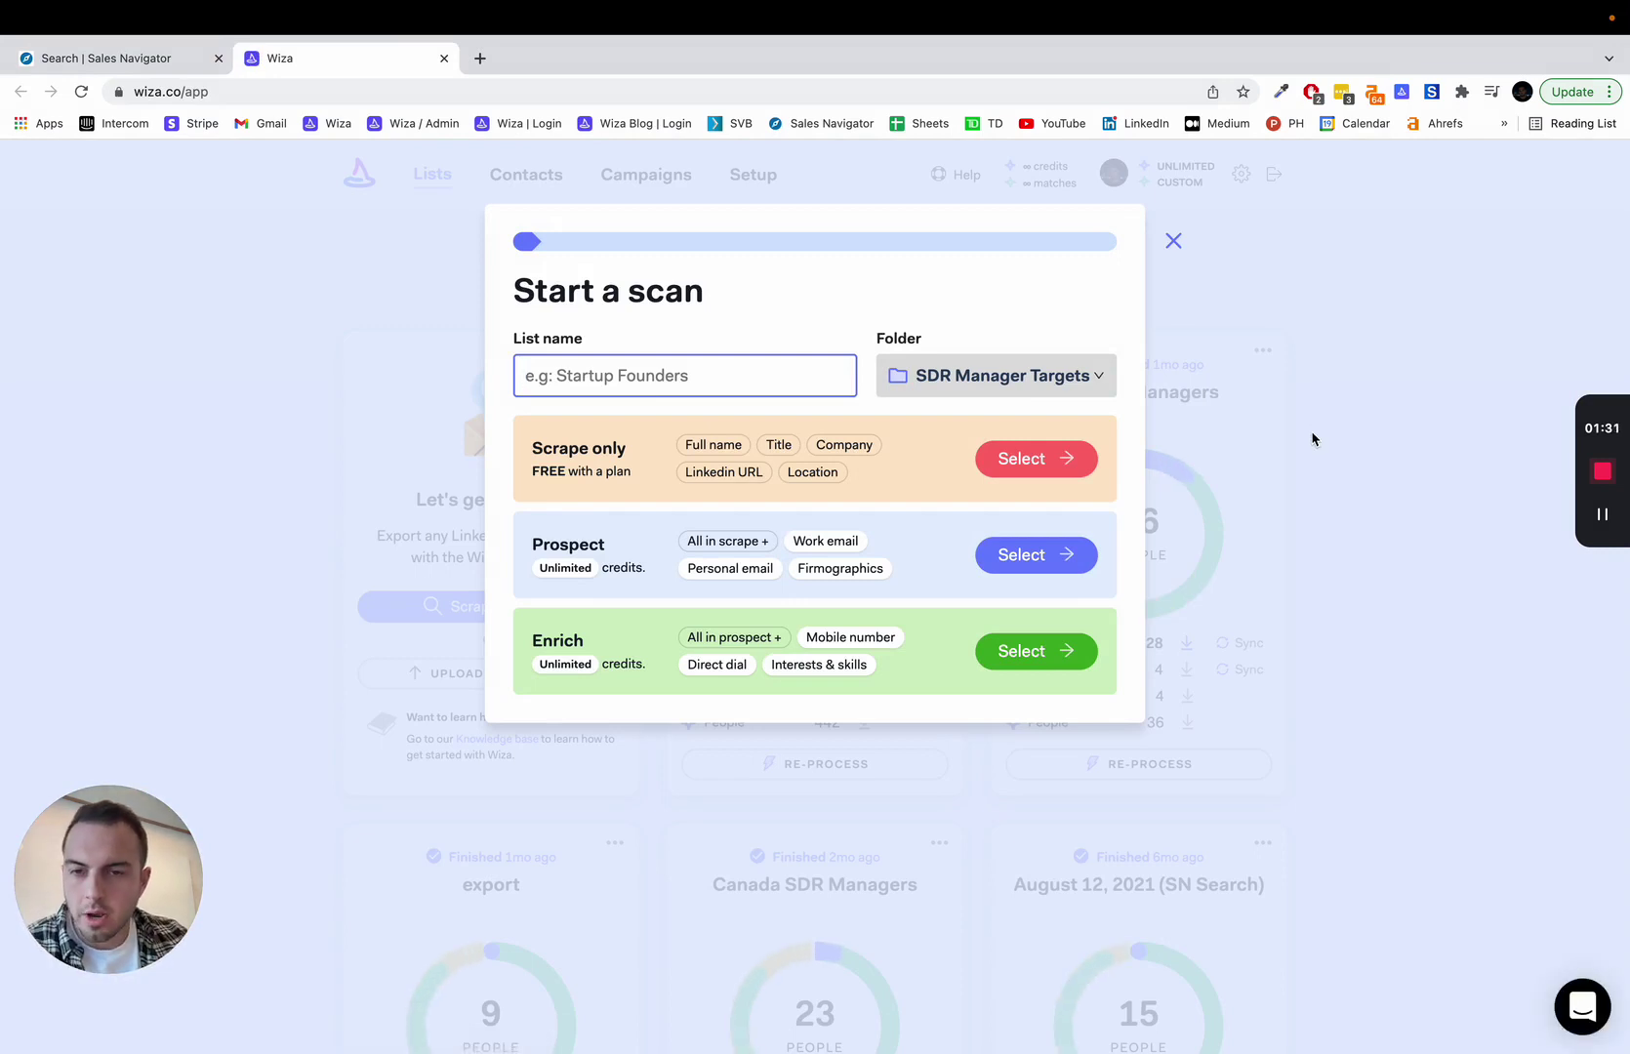
{"action": "left_click", "coordinate": [727, 395]}
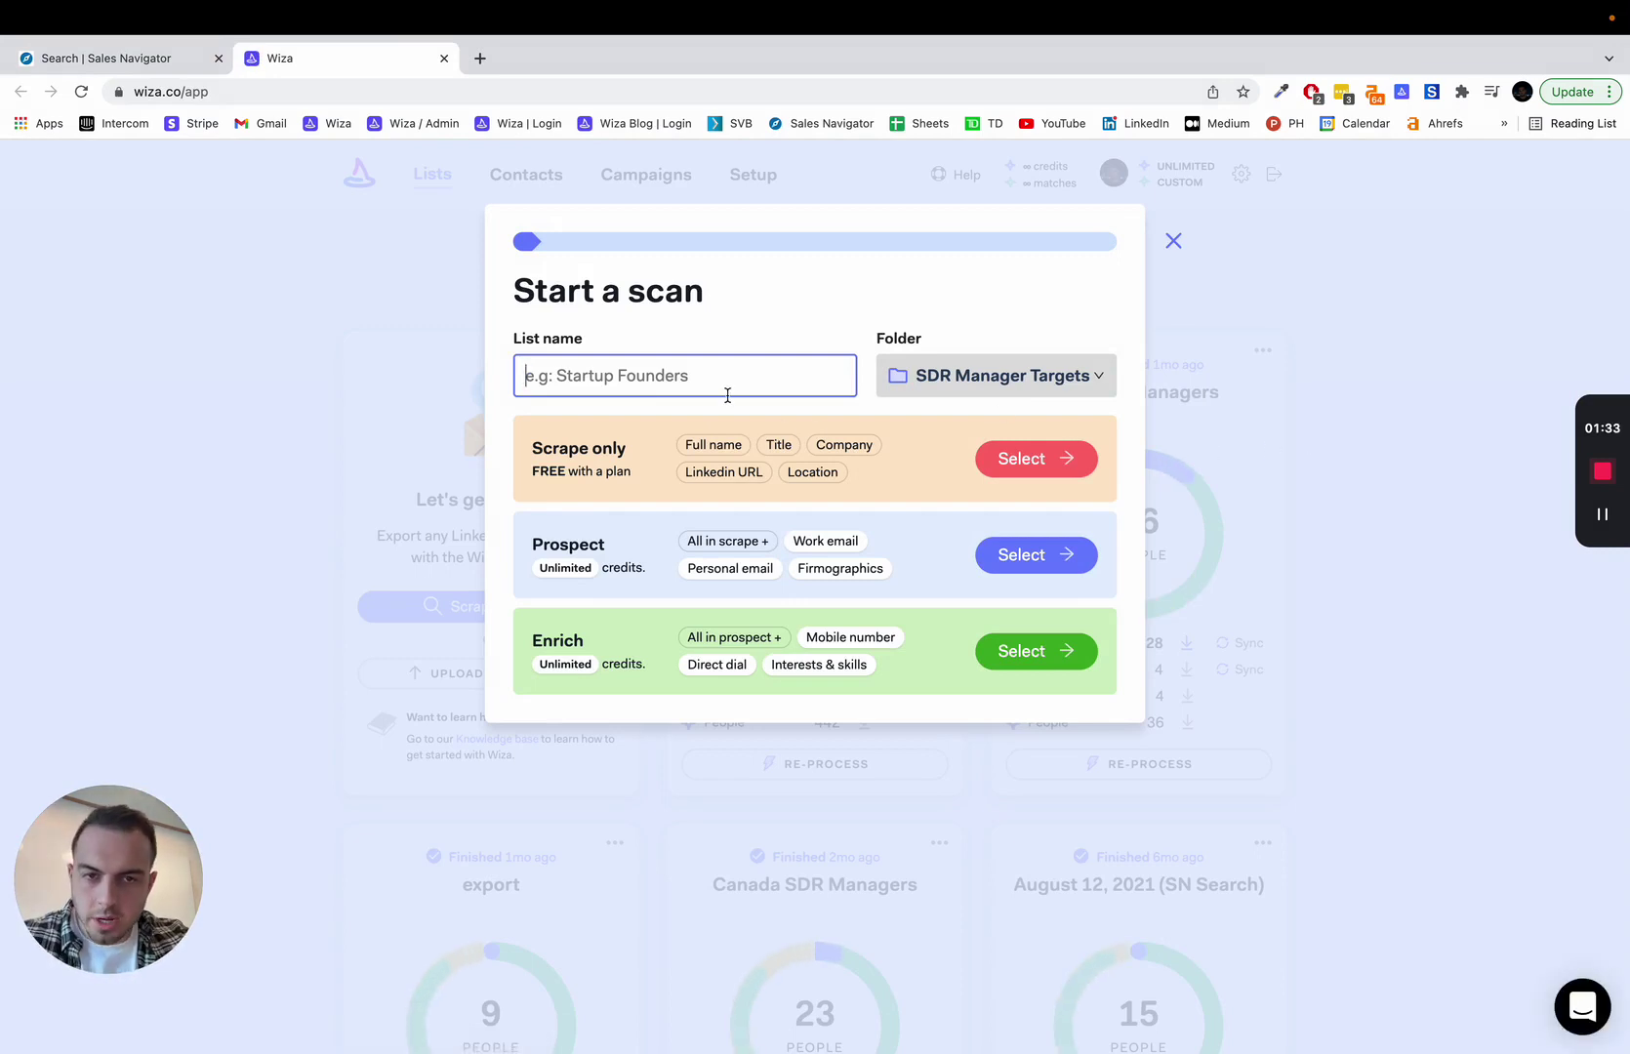
{"action": "type", "text": "SDR Managers"}
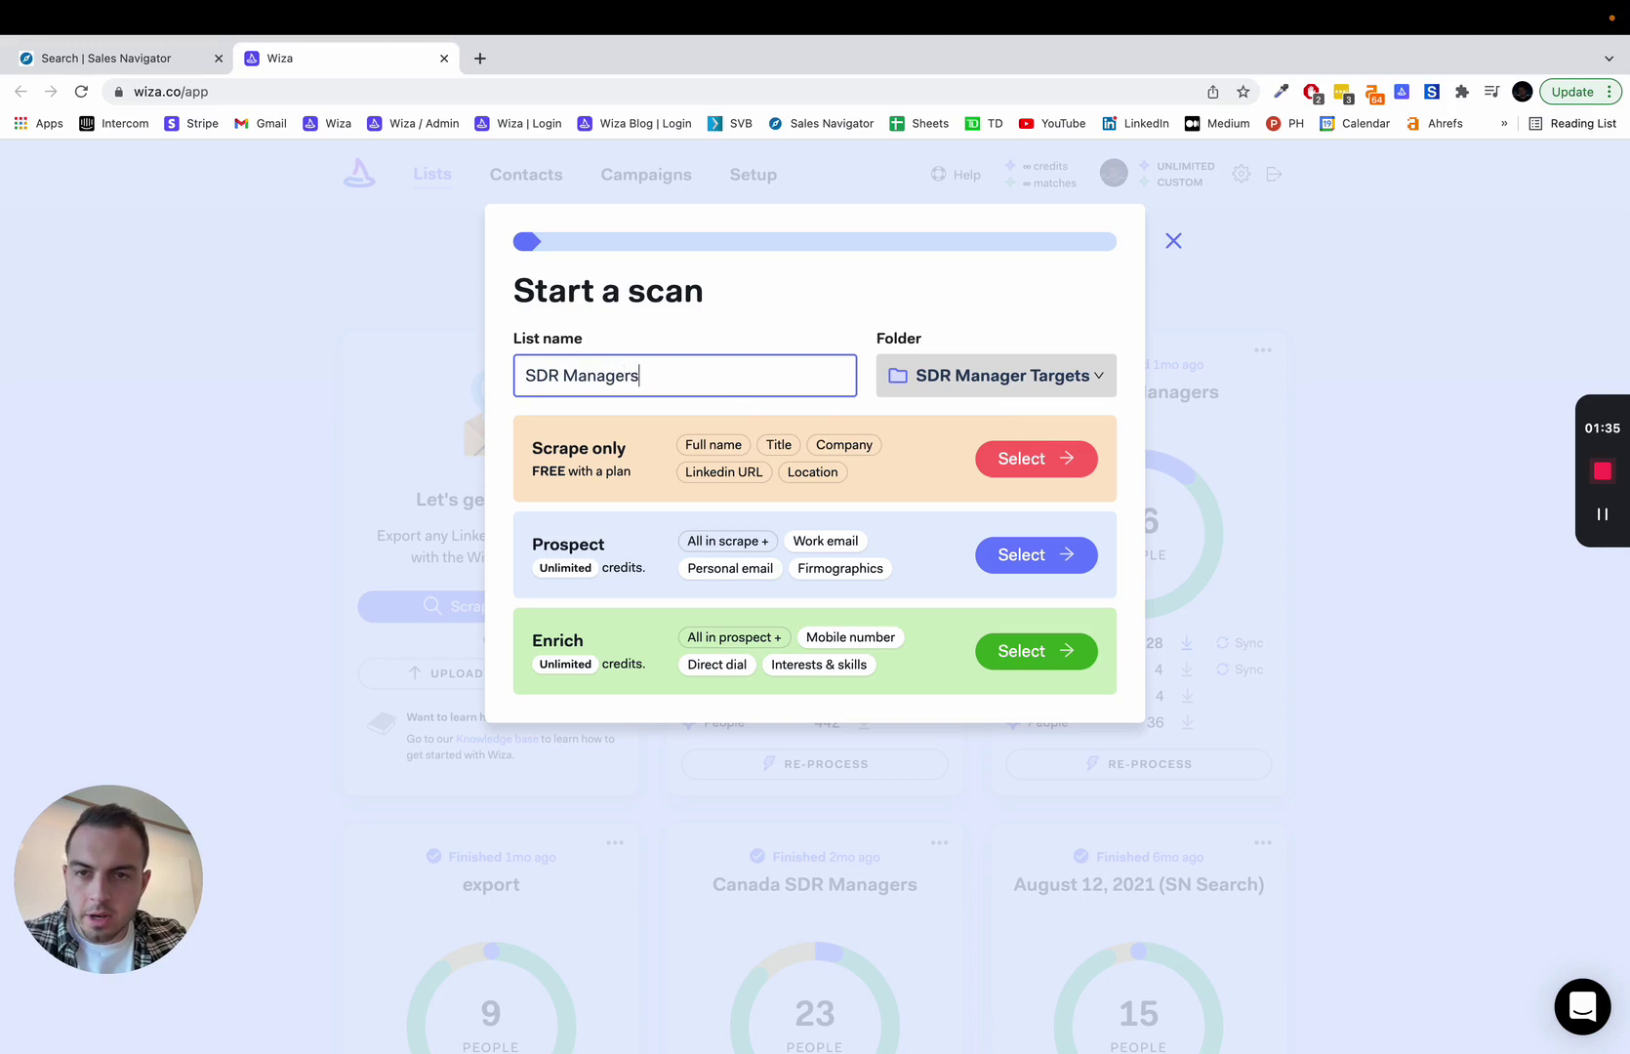
{"action": "type", "text": " USA"}
{"action": "left_click", "coordinate": [742, 317]}
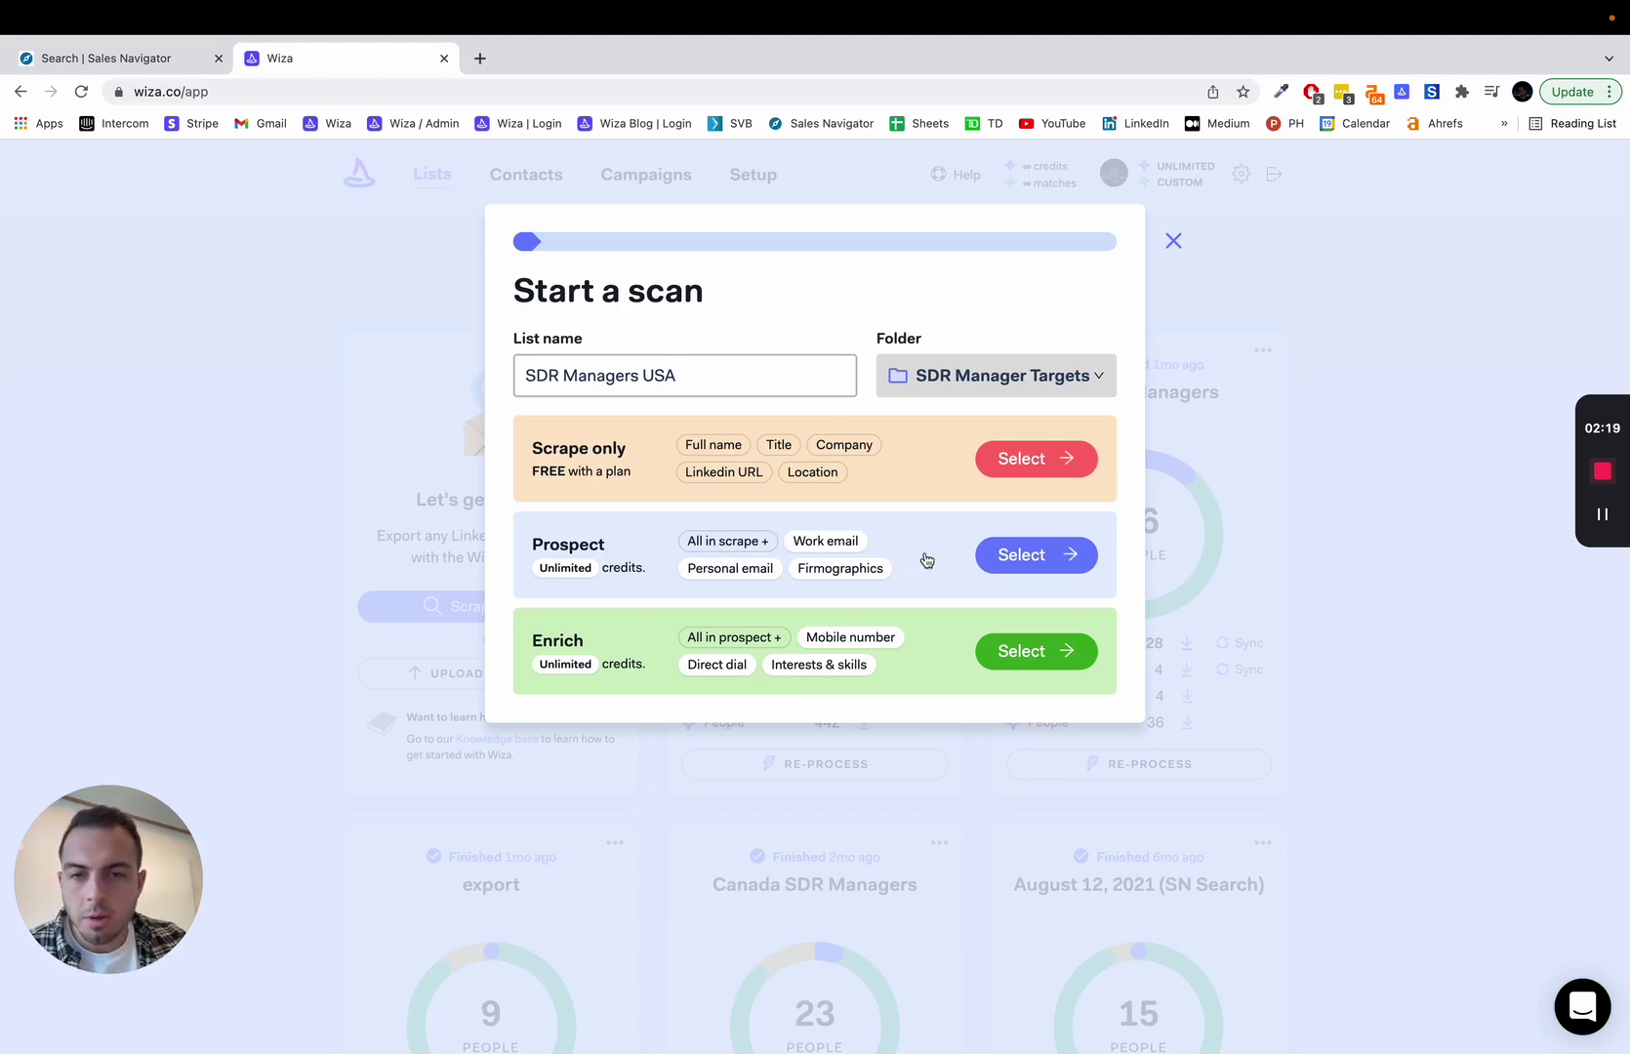
Choose Prospect enrichment to find work emails.
{"action": "left_click", "coordinate": [1010, 563]}
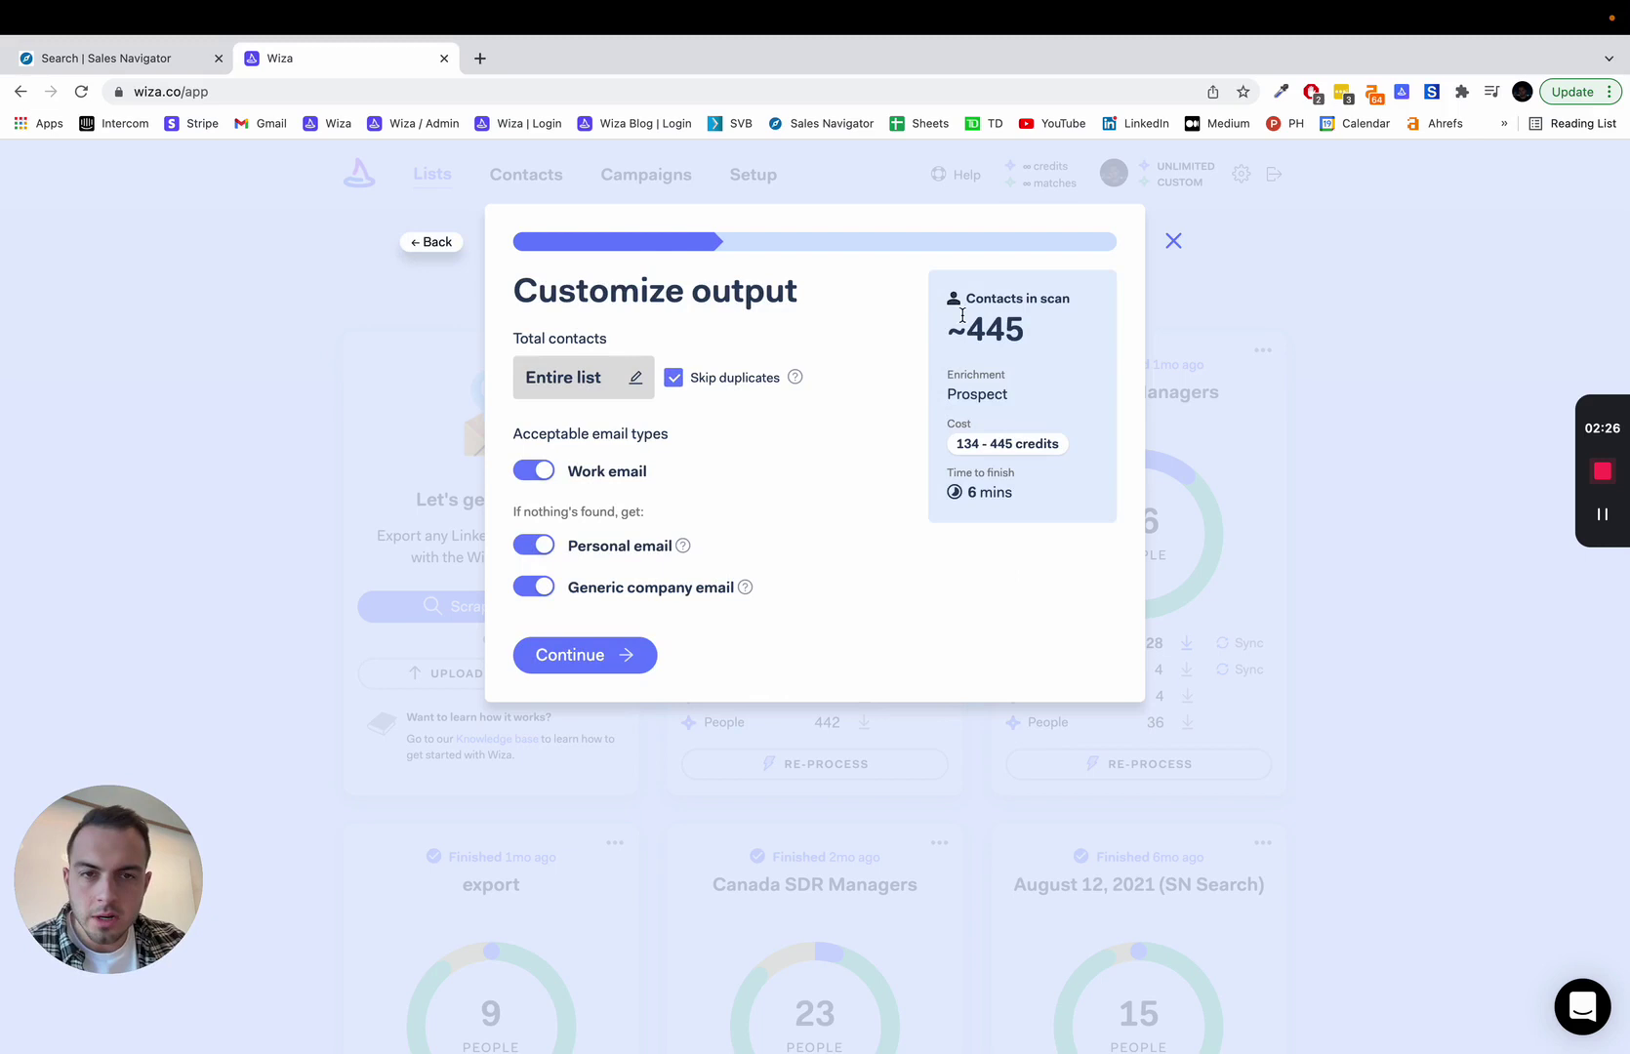
{"action": "left_click_drag", "start_coordinate": [962, 298], "coordinate": [1020, 338]}
{"action": "left_click", "coordinate": [1028, 348]}
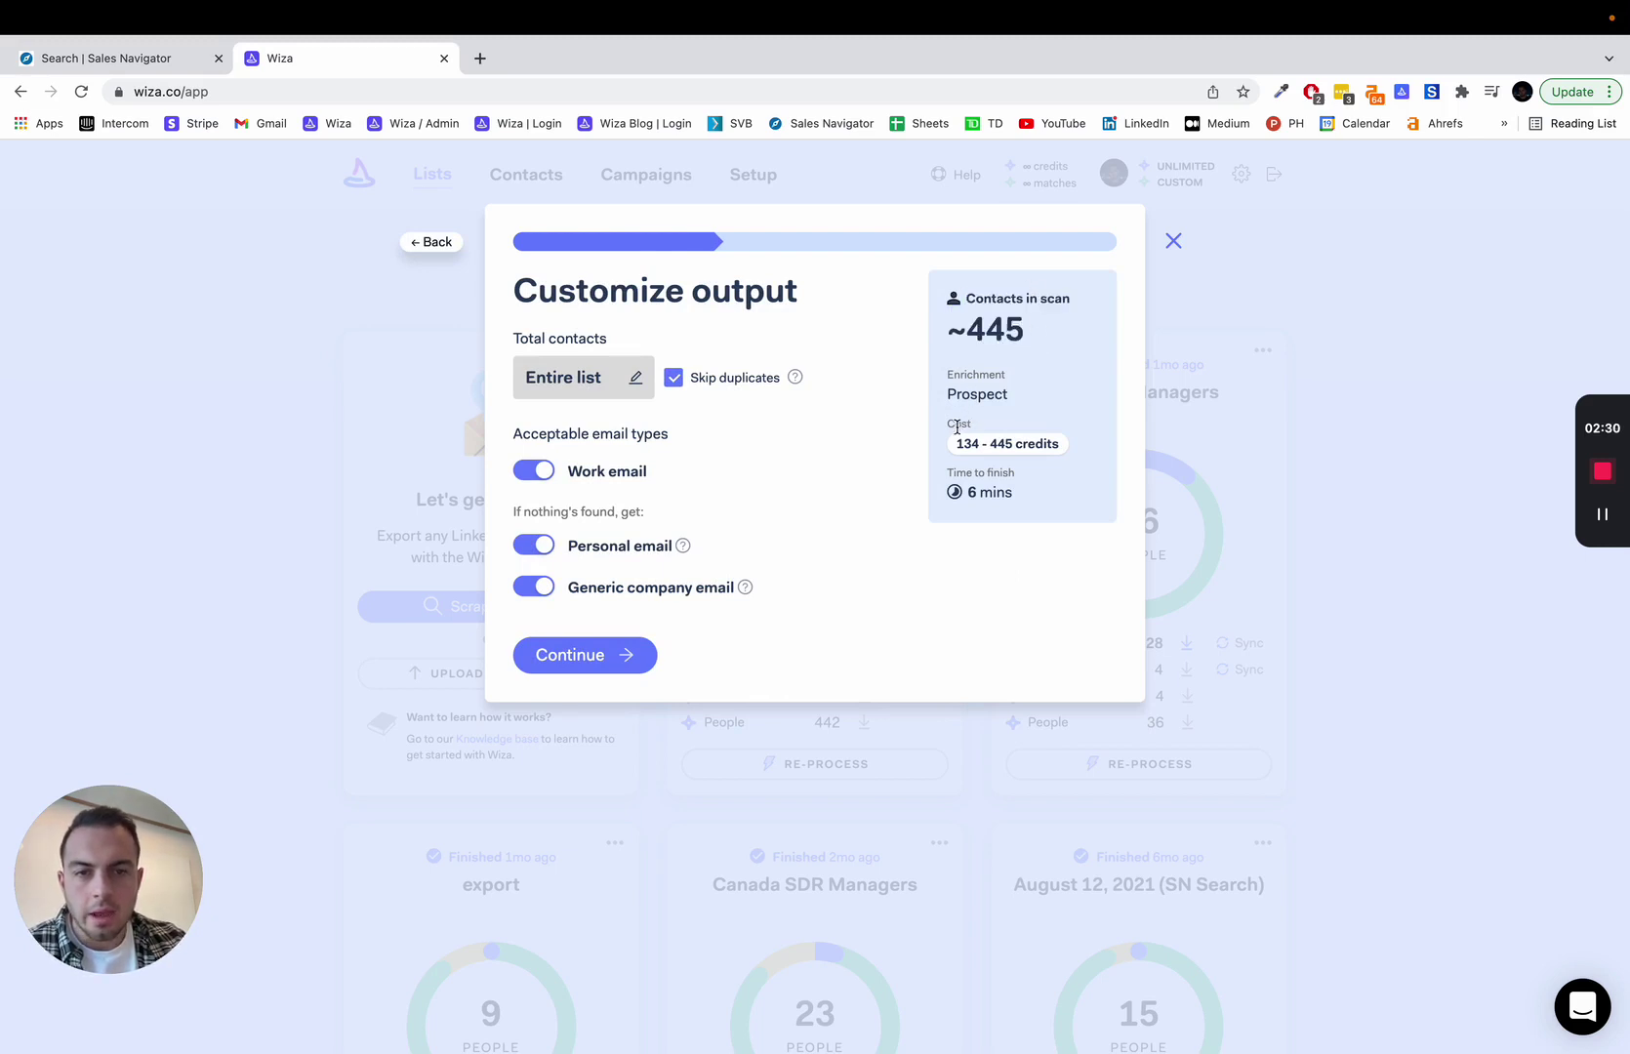
{"action": "left_click_drag", "start_coordinate": [953, 471], "coordinate": [998, 509]}
{"action": "left_click", "coordinate": [992, 500]}
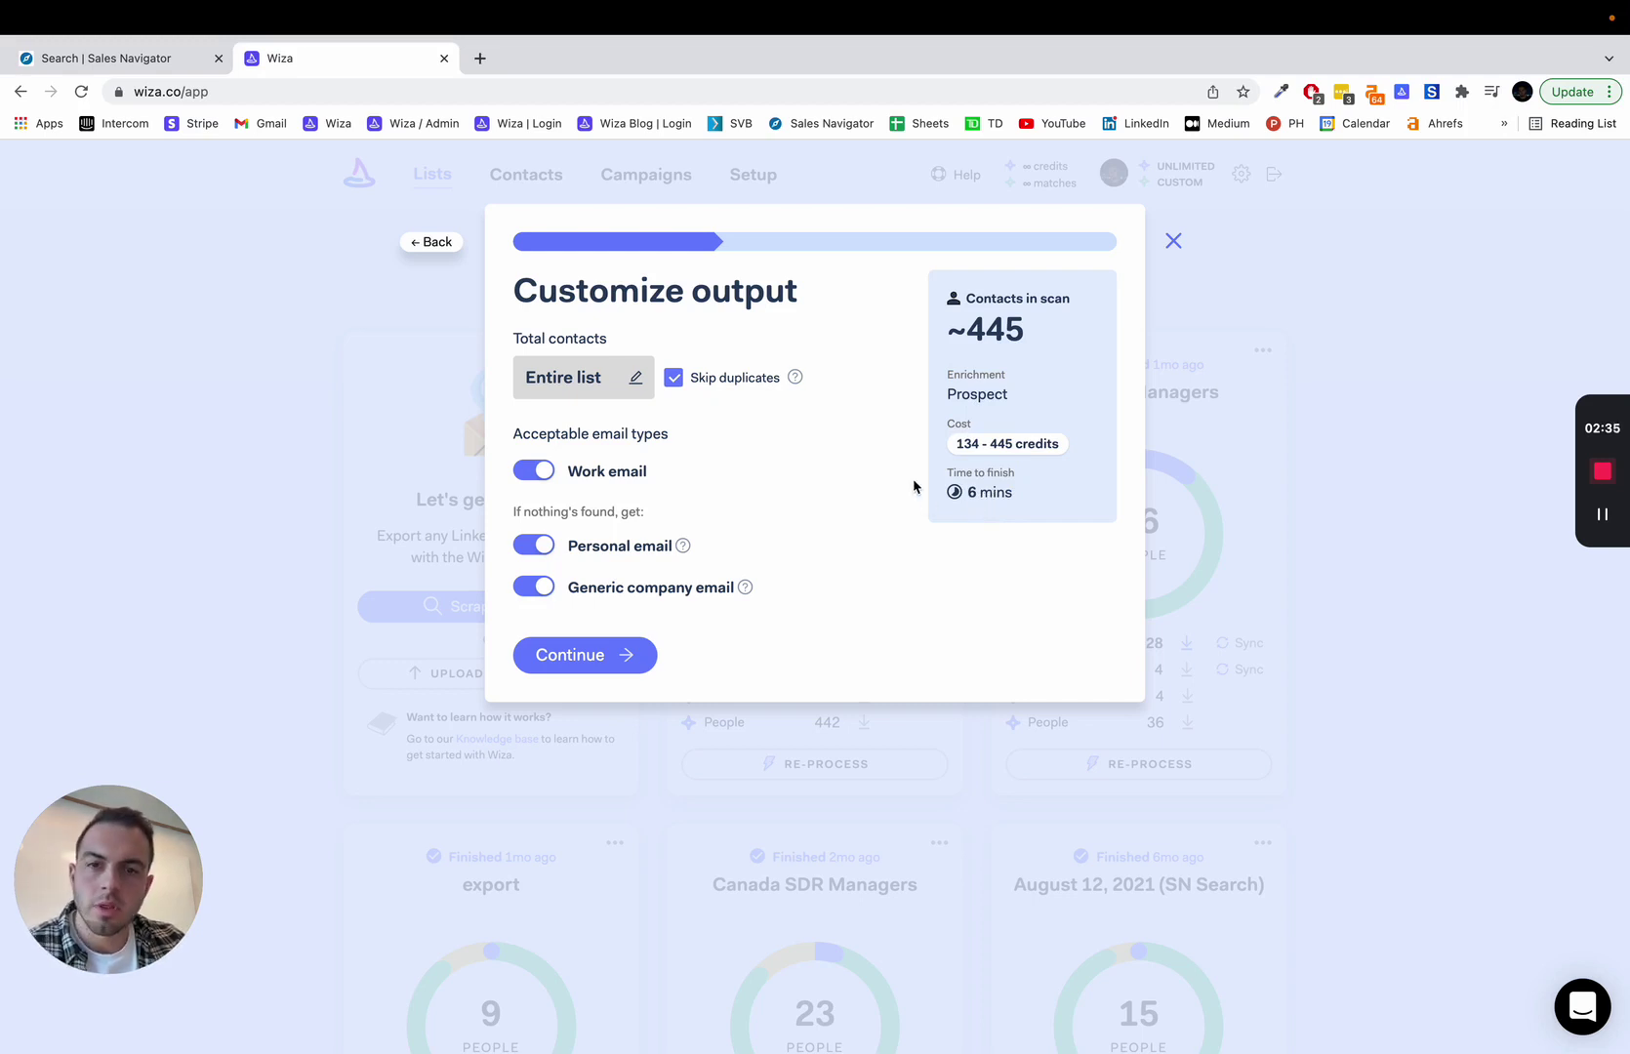
Limit the scan to 100 contacts and skip duplicates.
{"action": "left_click", "coordinate": [565, 373]}
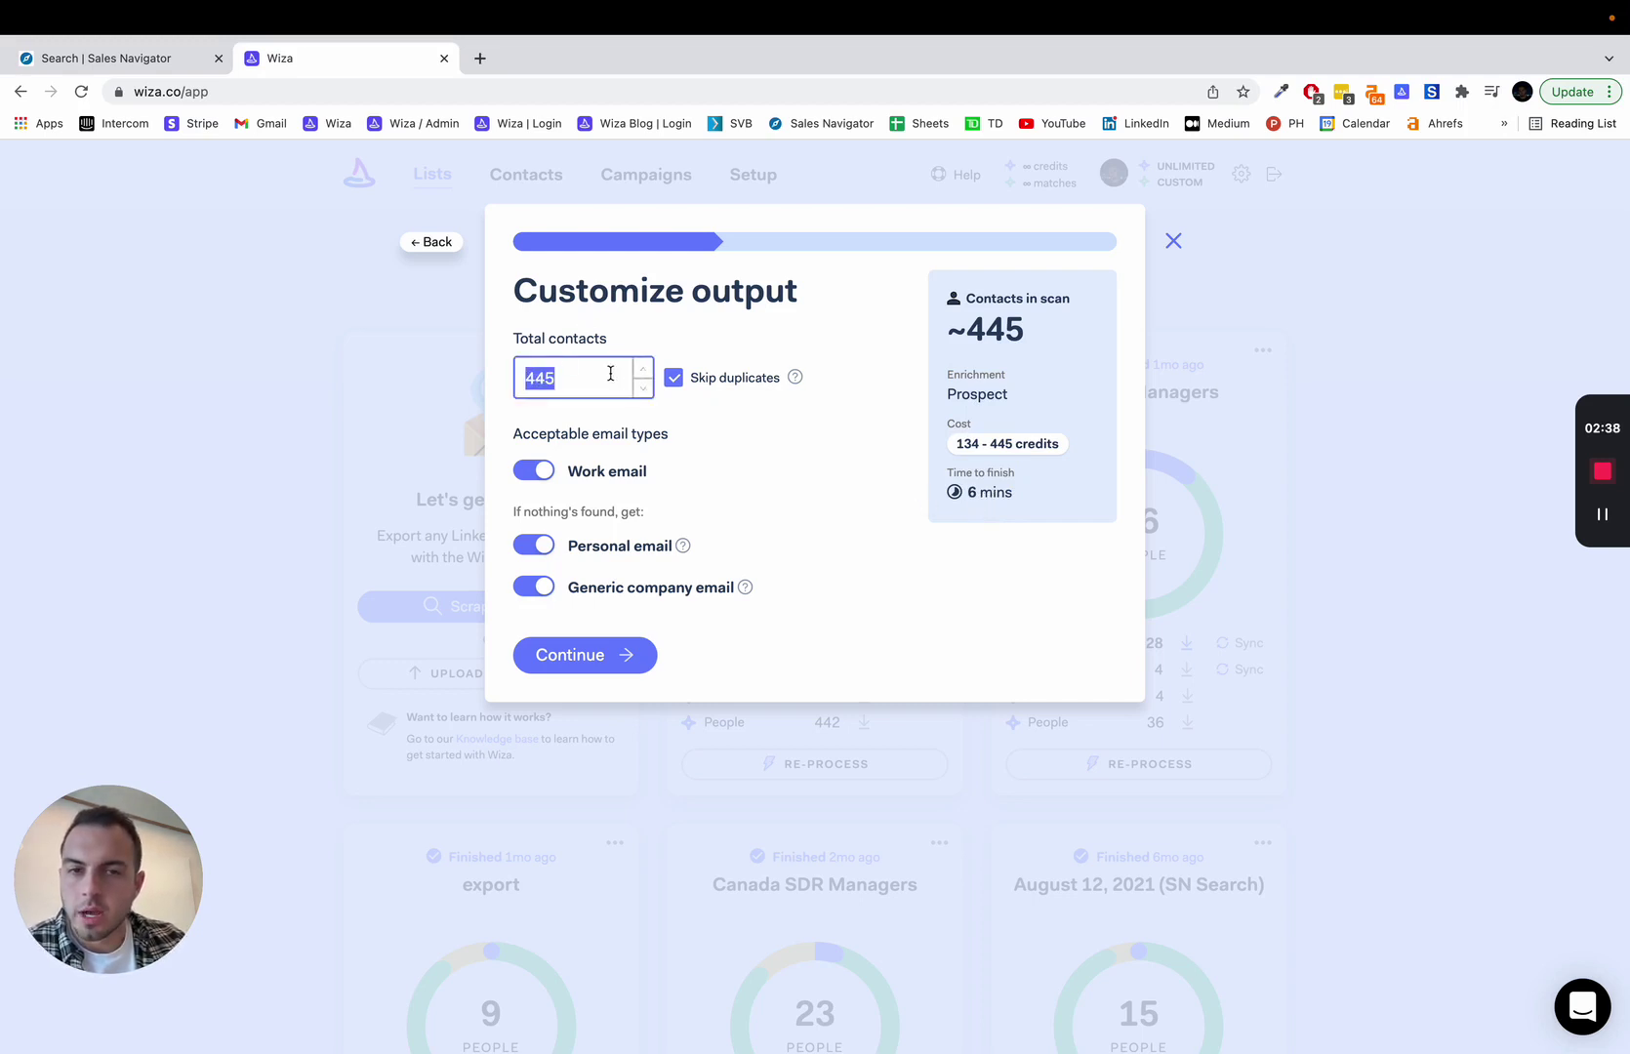
{"action": "type", "text": "100"}
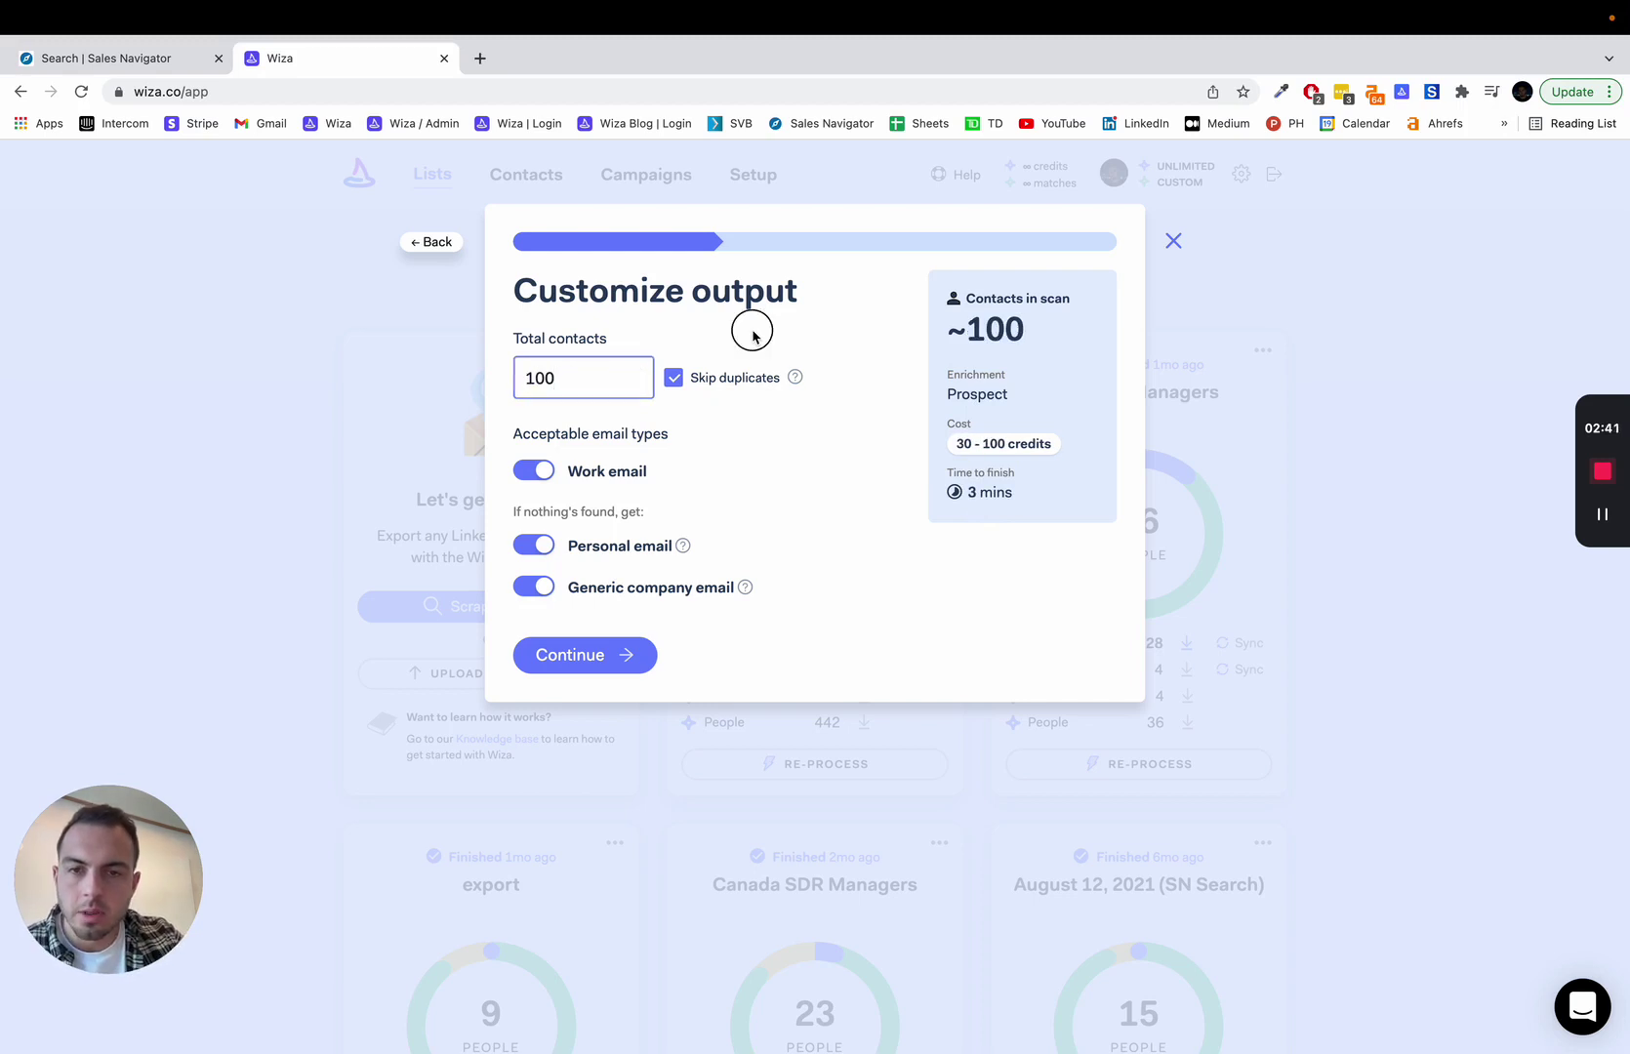
{"action": "double_click", "coordinate": [997, 491]}
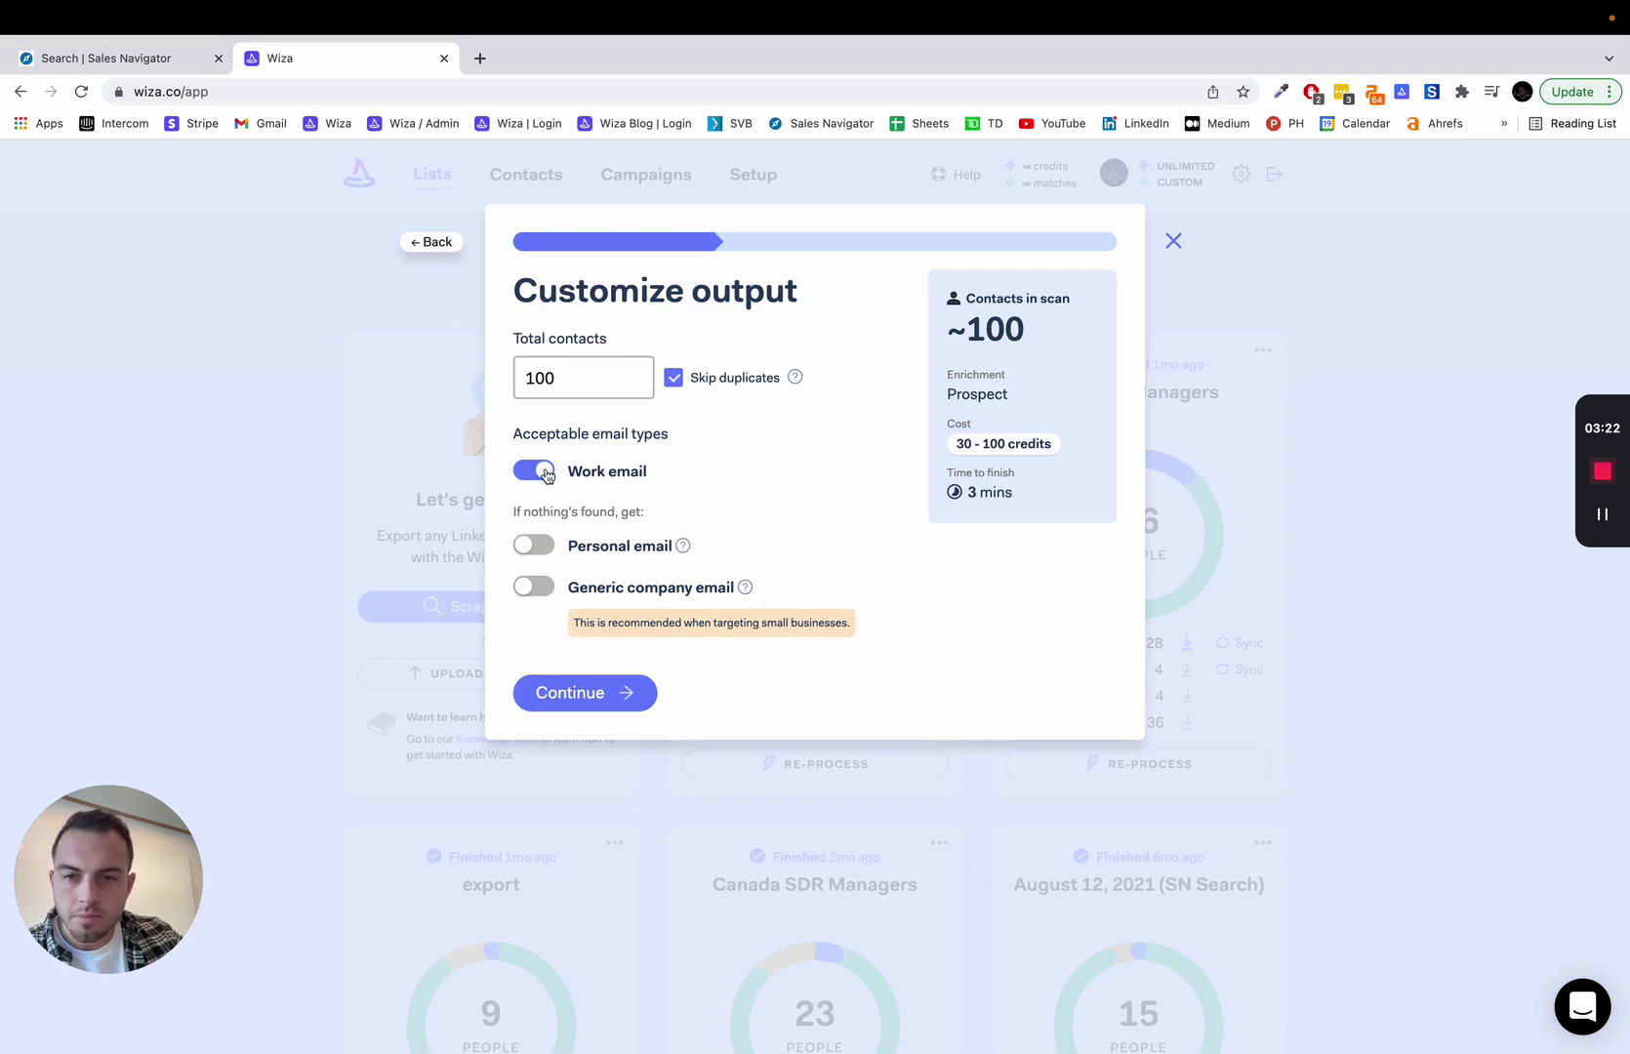
{"action": "left_click_drag", "start_coordinate": [530, 512], "coordinate": [601, 513]}
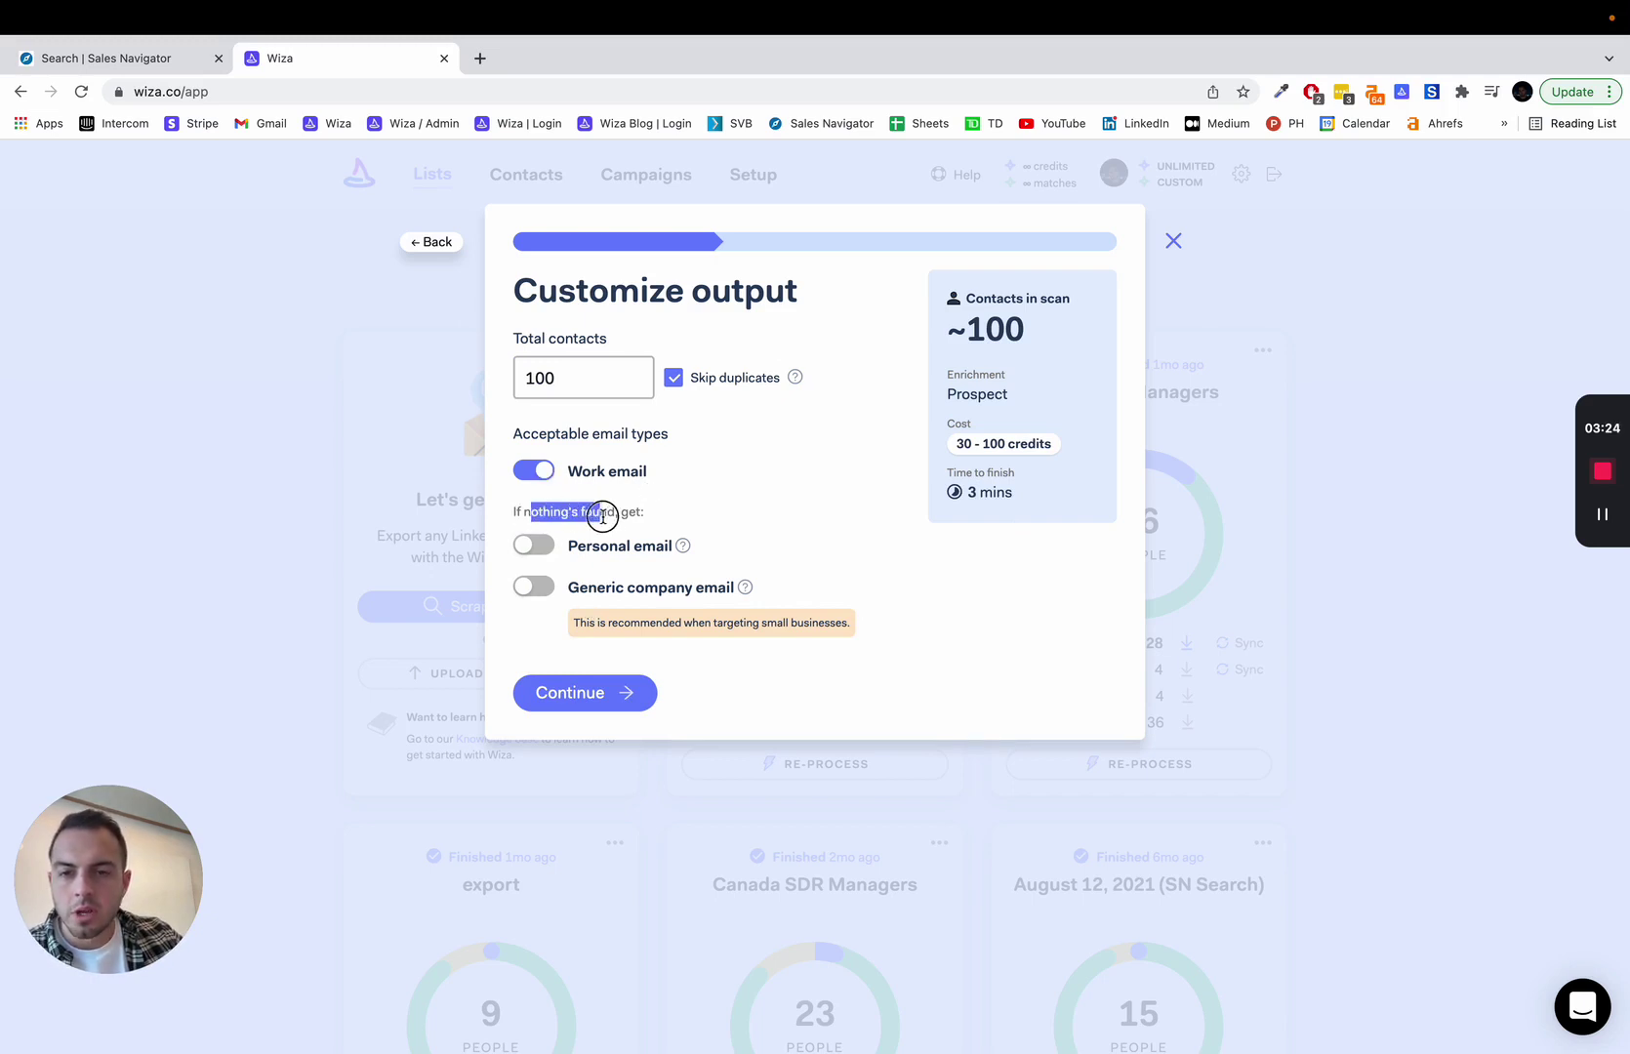
{"action": "left_click", "coordinate": [612, 517]}
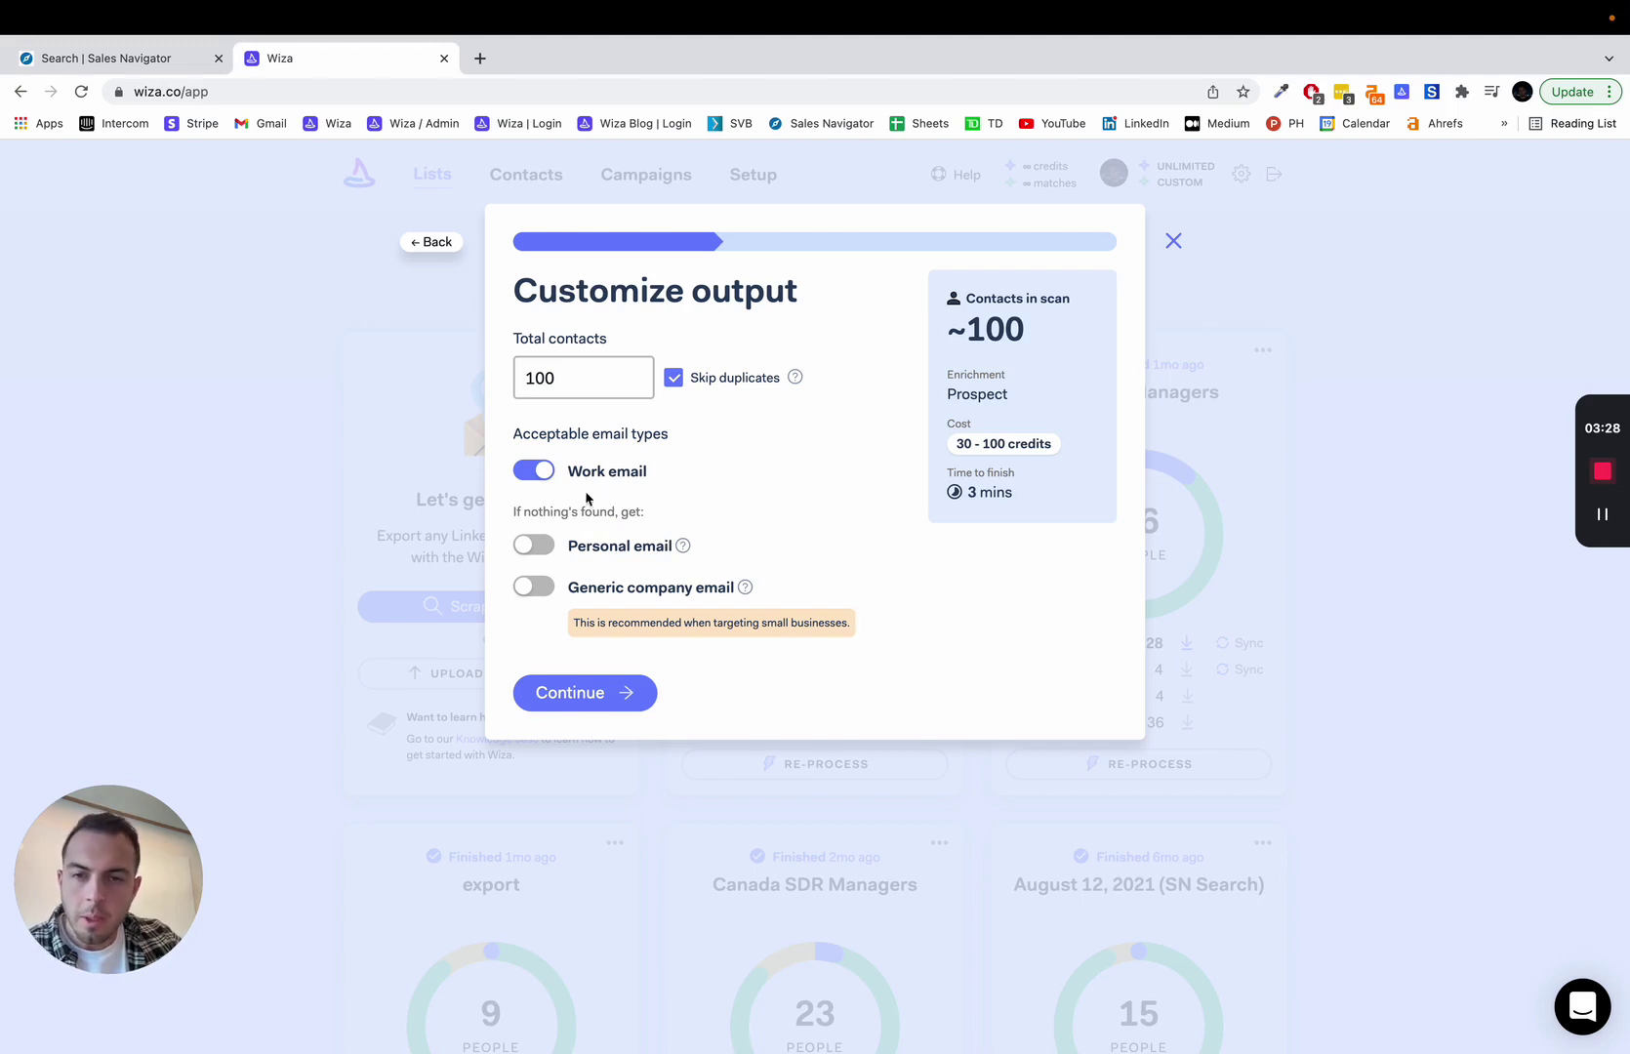
Leave the personal and generic email fallbacks off, accepting work emails only.
{"action": "left_click", "coordinate": [539, 545]}
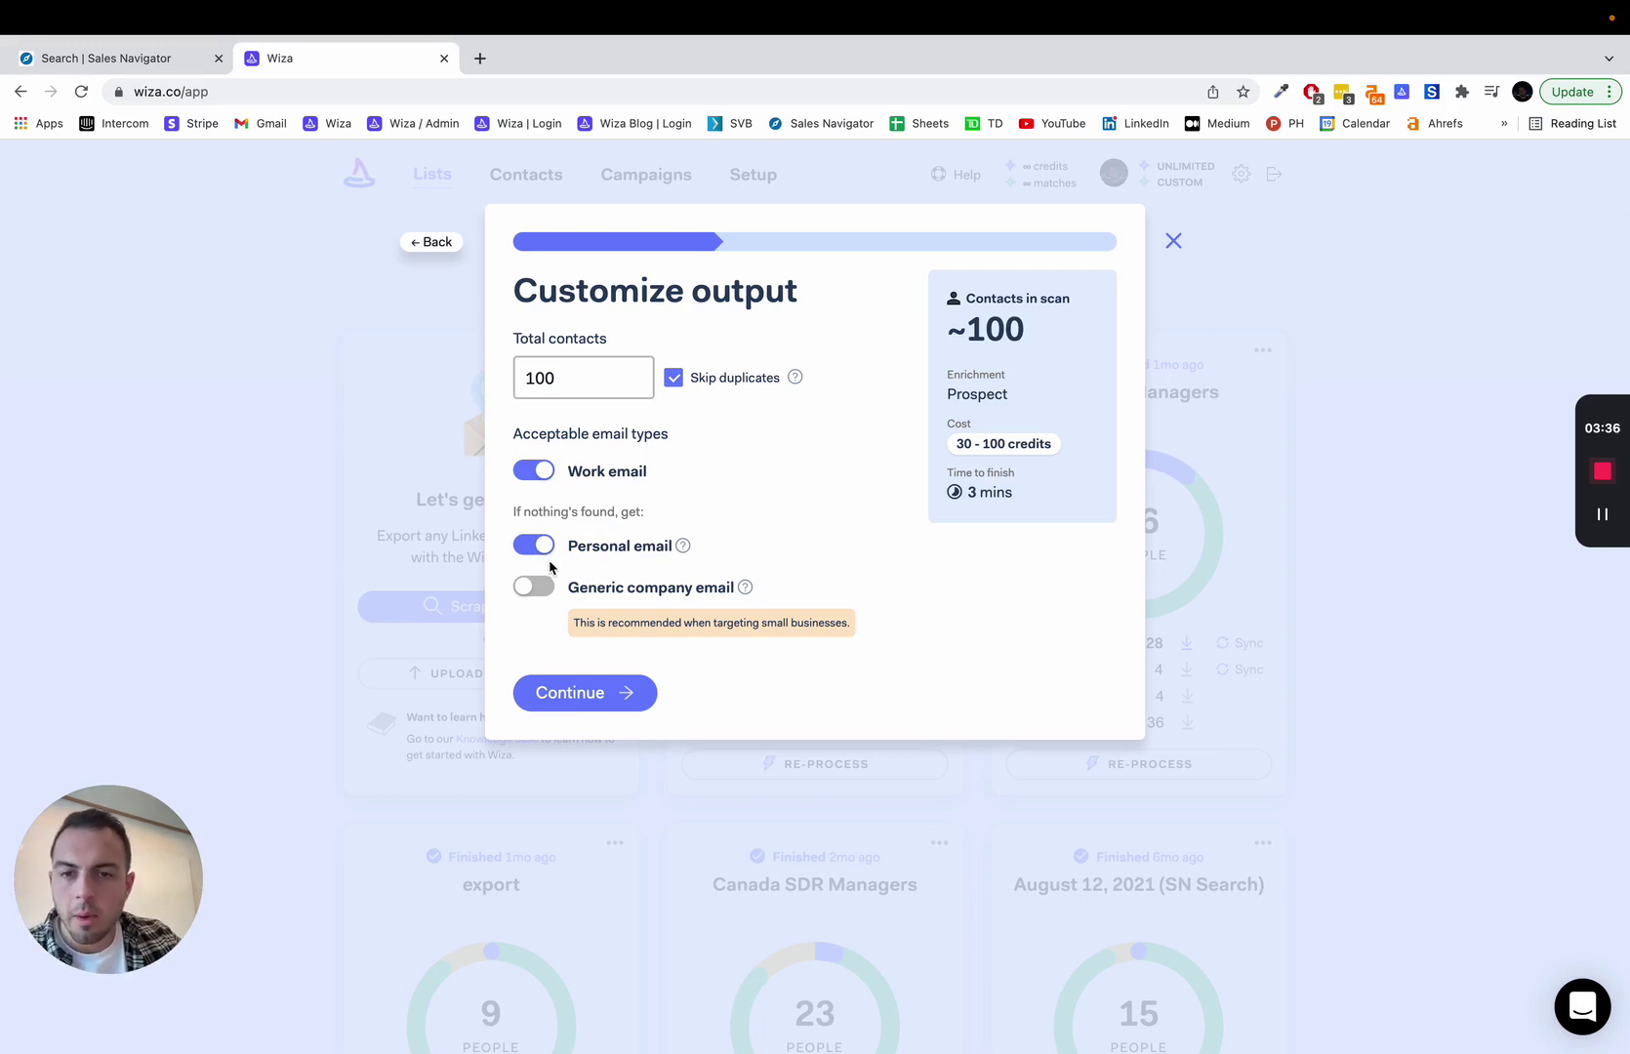
{"action": "left_click", "coordinate": [664, 589]}
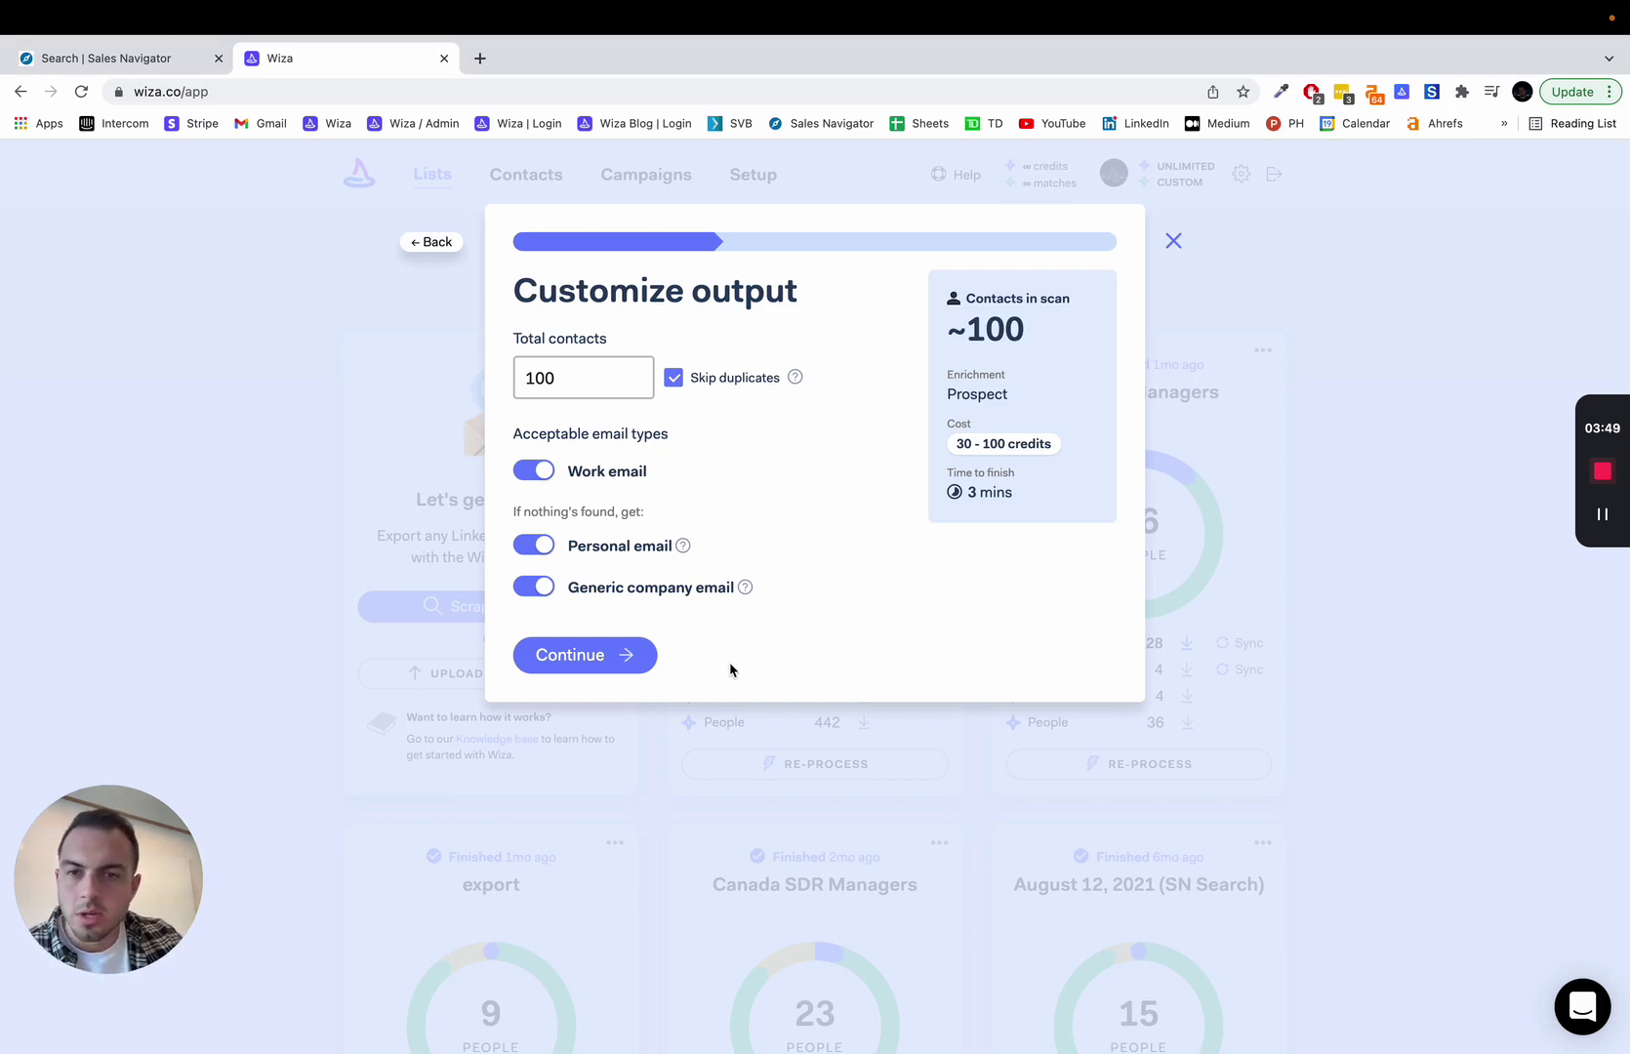
{"action": "left_click", "coordinate": [536, 586]}
{"action": "left_click", "coordinate": [534, 545]}
Review the scan summary and launch the scan.
{"action": "left_click", "coordinate": [600, 695]}
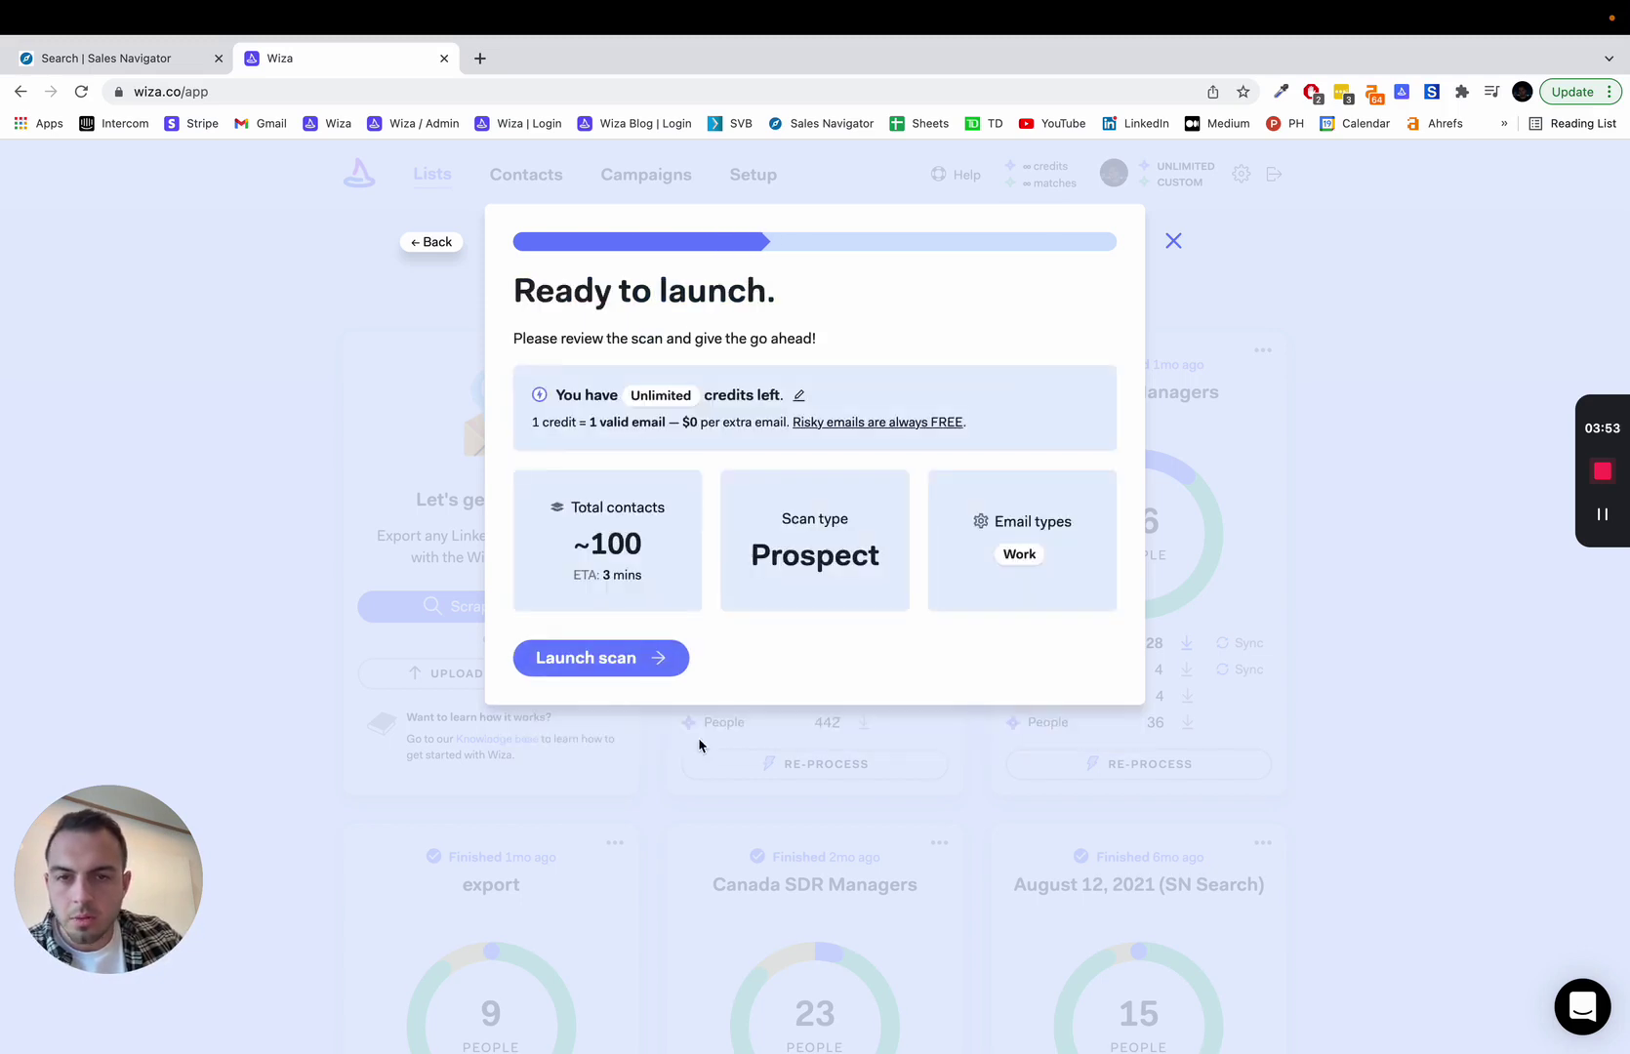
{"action": "left_click_drag", "start_coordinate": [590, 555], "coordinate": [634, 586]}
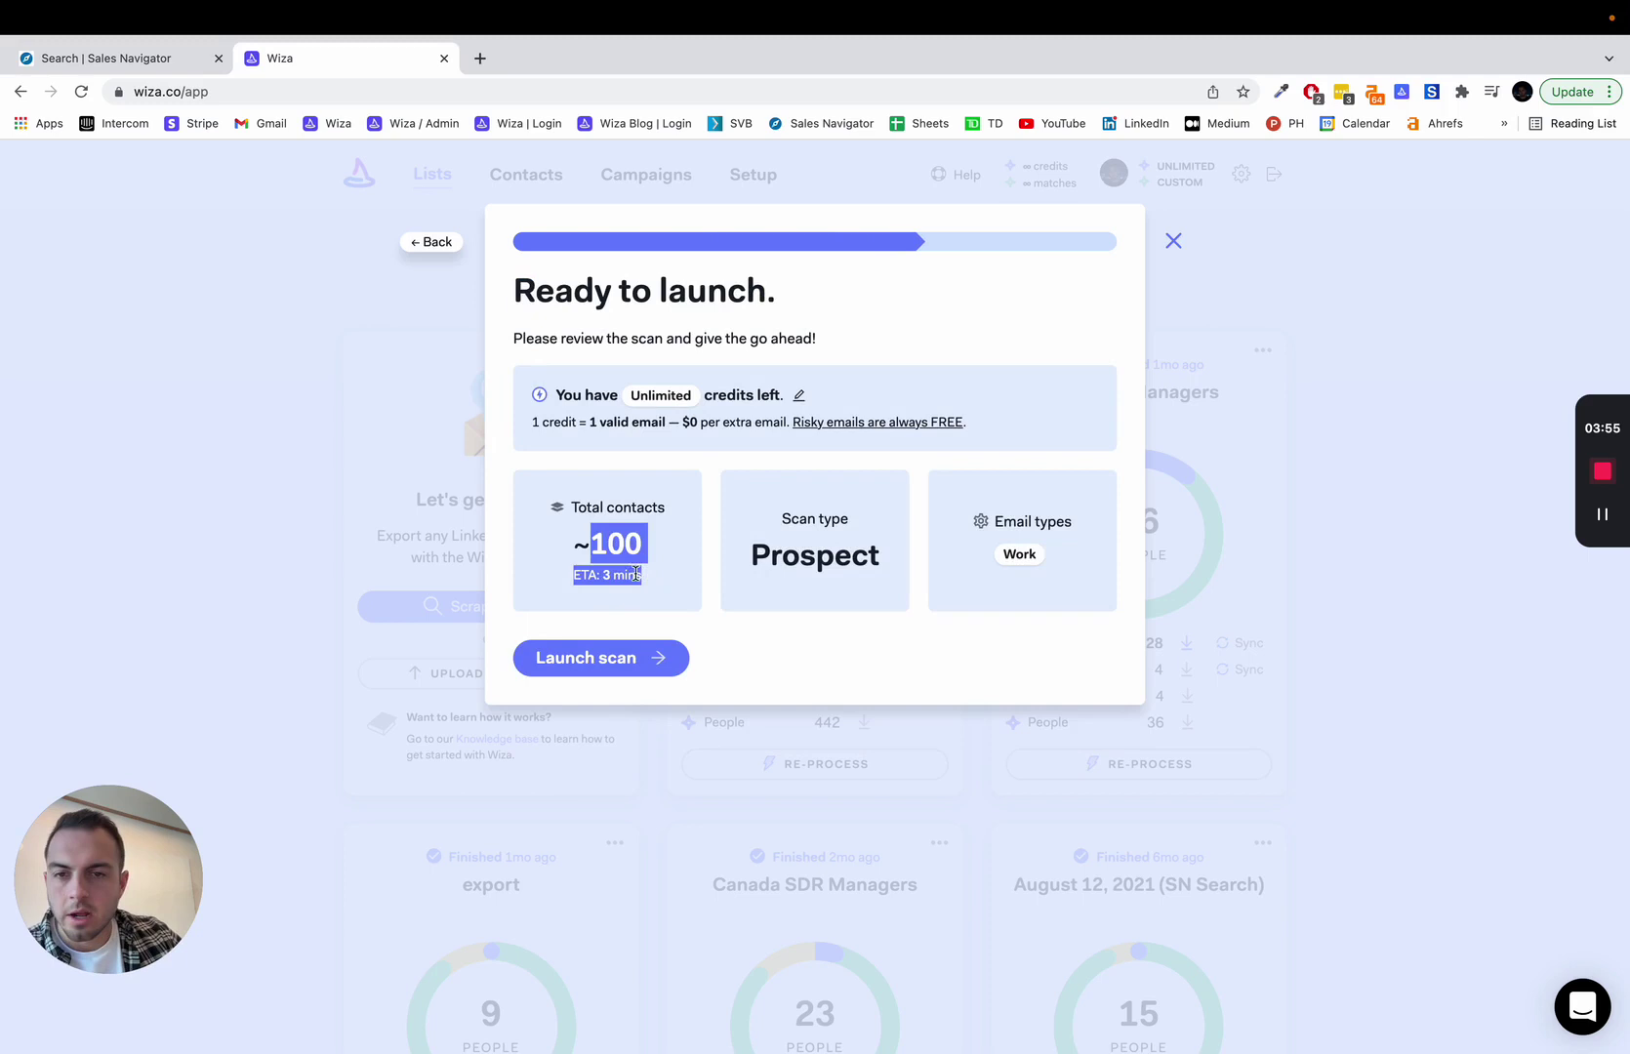
{"action": "left_click", "coordinate": [625, 584]}
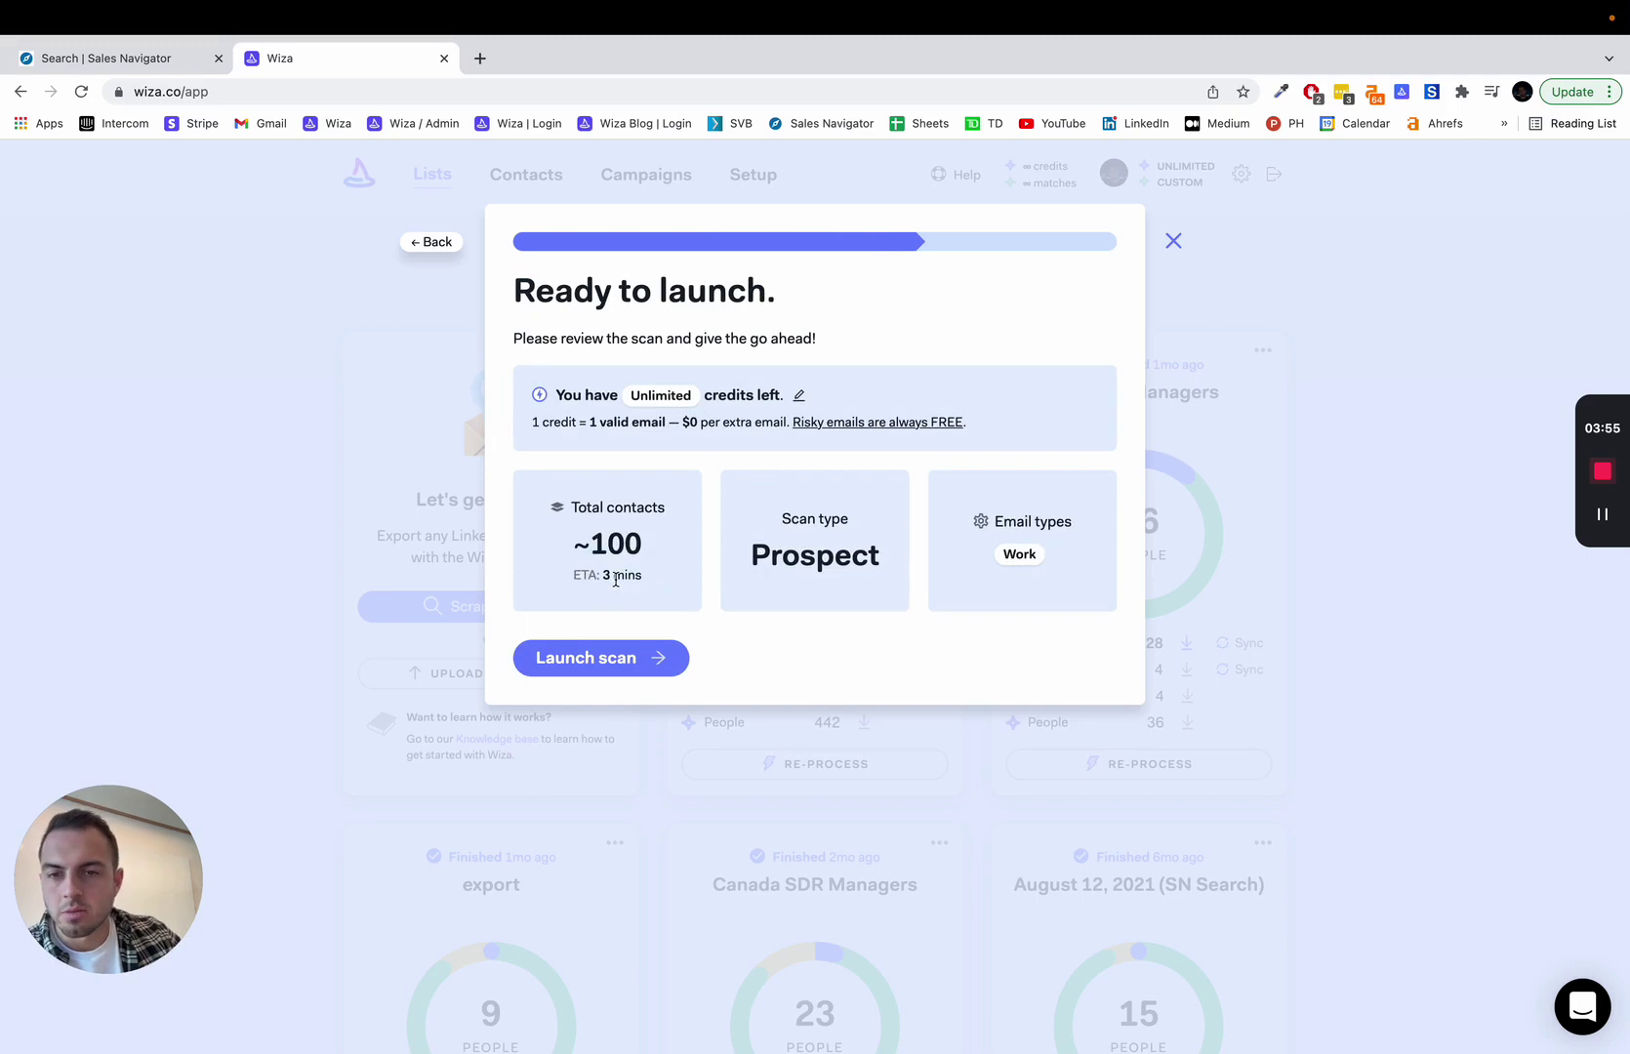
{"action": "left_click", "coordinate": [621, 657]}
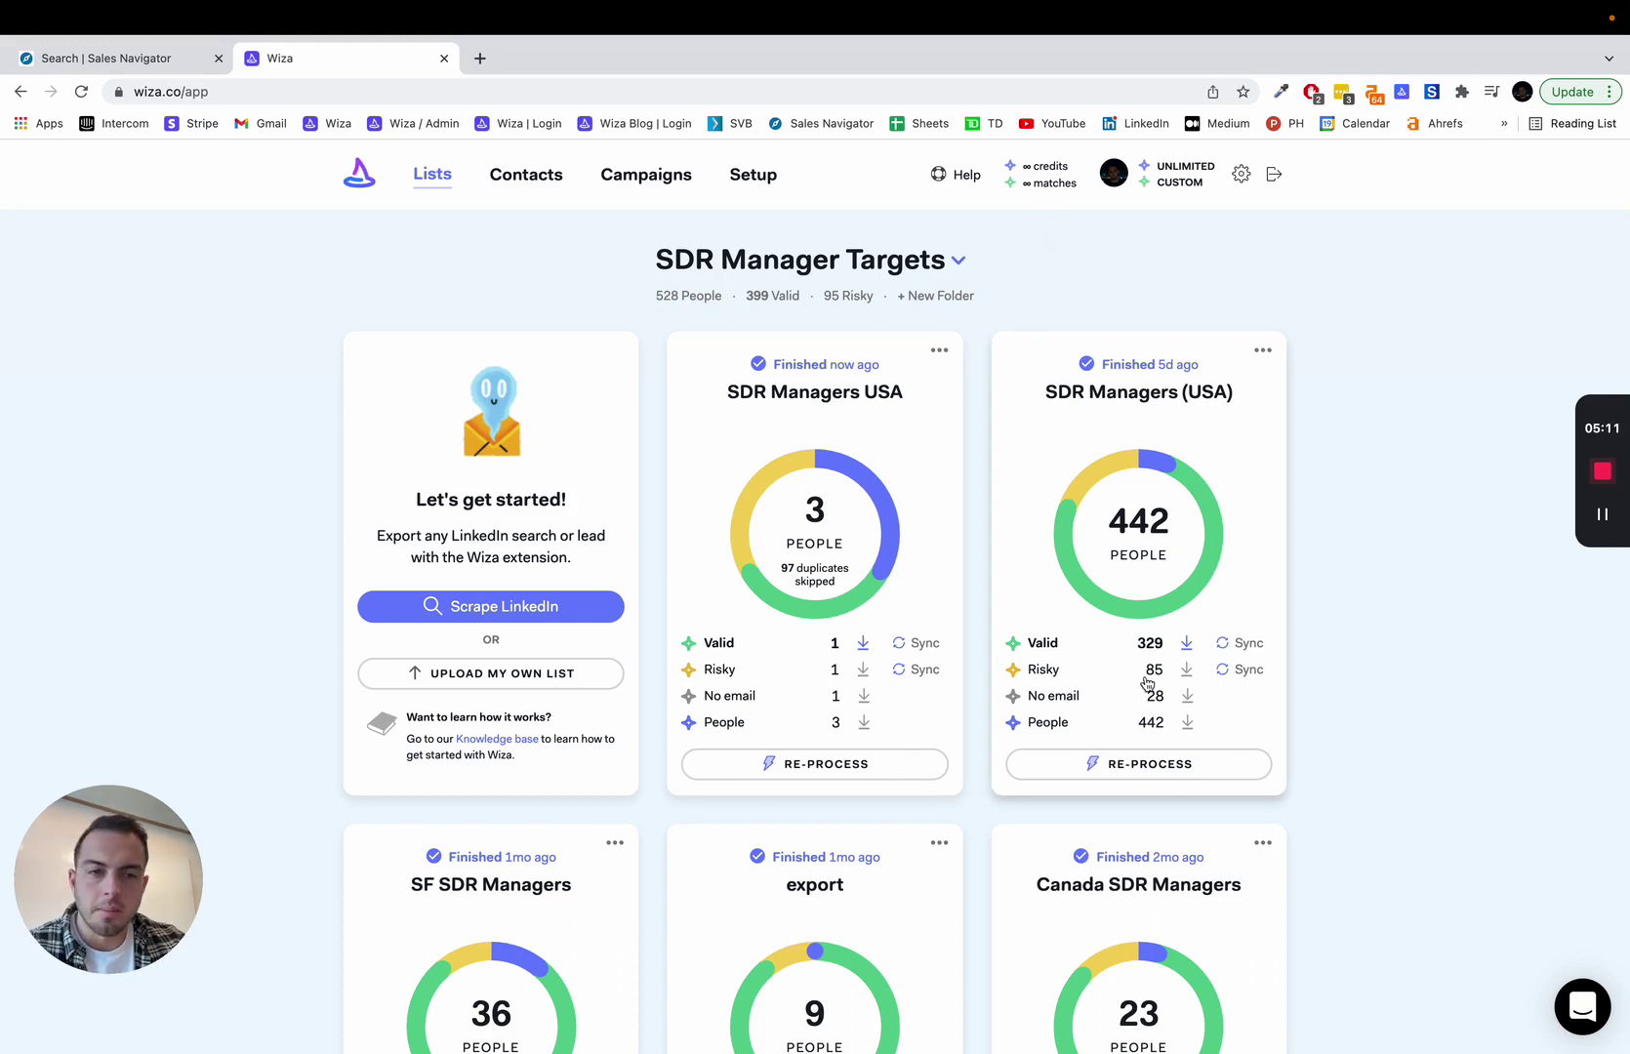
Download the SDR Managers (USA) valid contacts as a CSV and start syncing them.
{"action": "left_click", "coordinate": [1188, 646]}
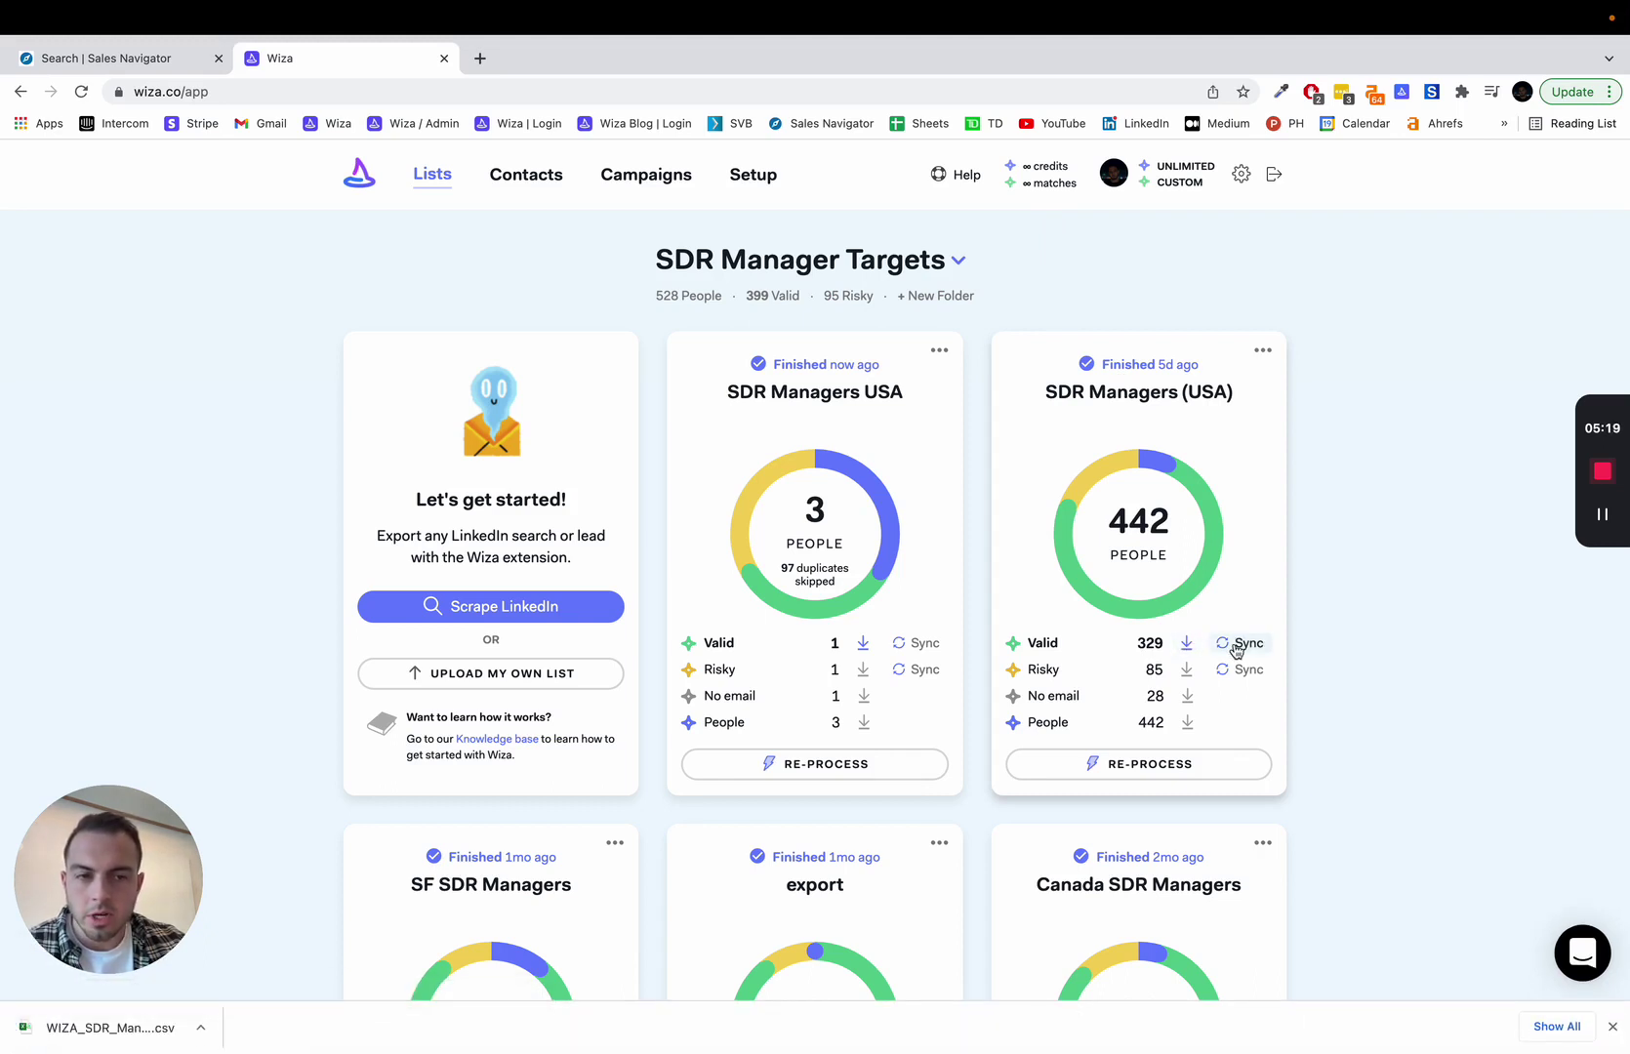
{"action": "left_click", "coordinate": [1238, 645]}
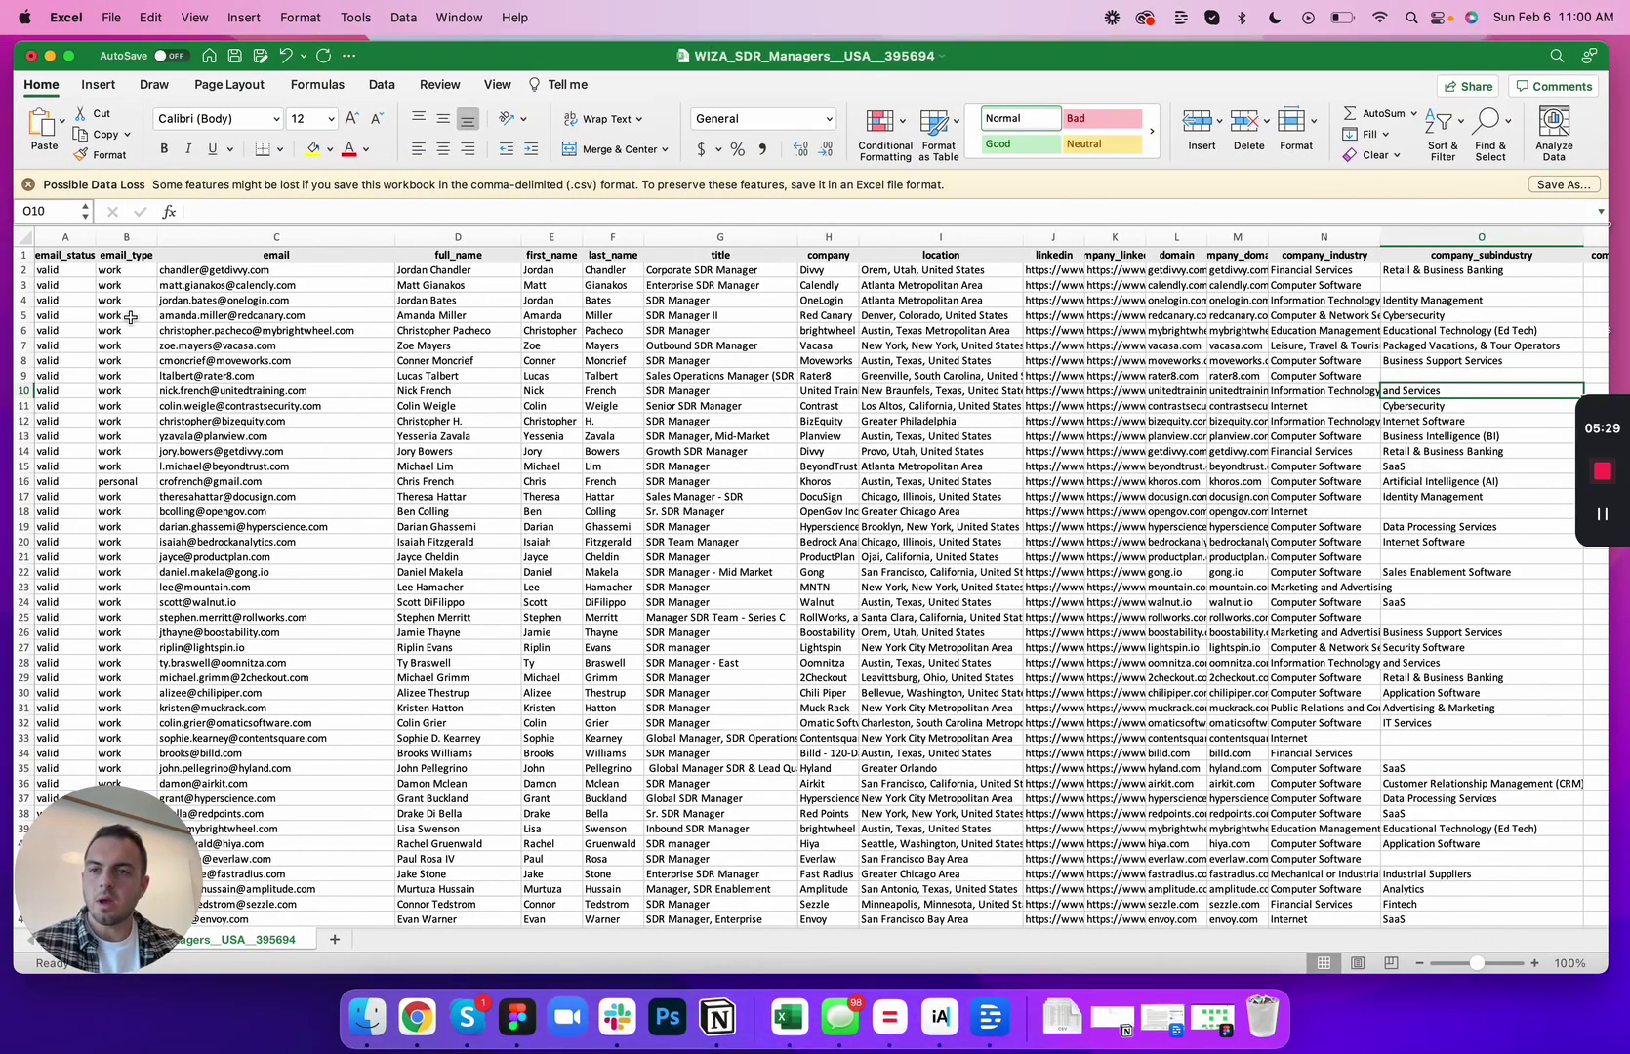
{"action": "left_click", "coordinate": [80, 300]}
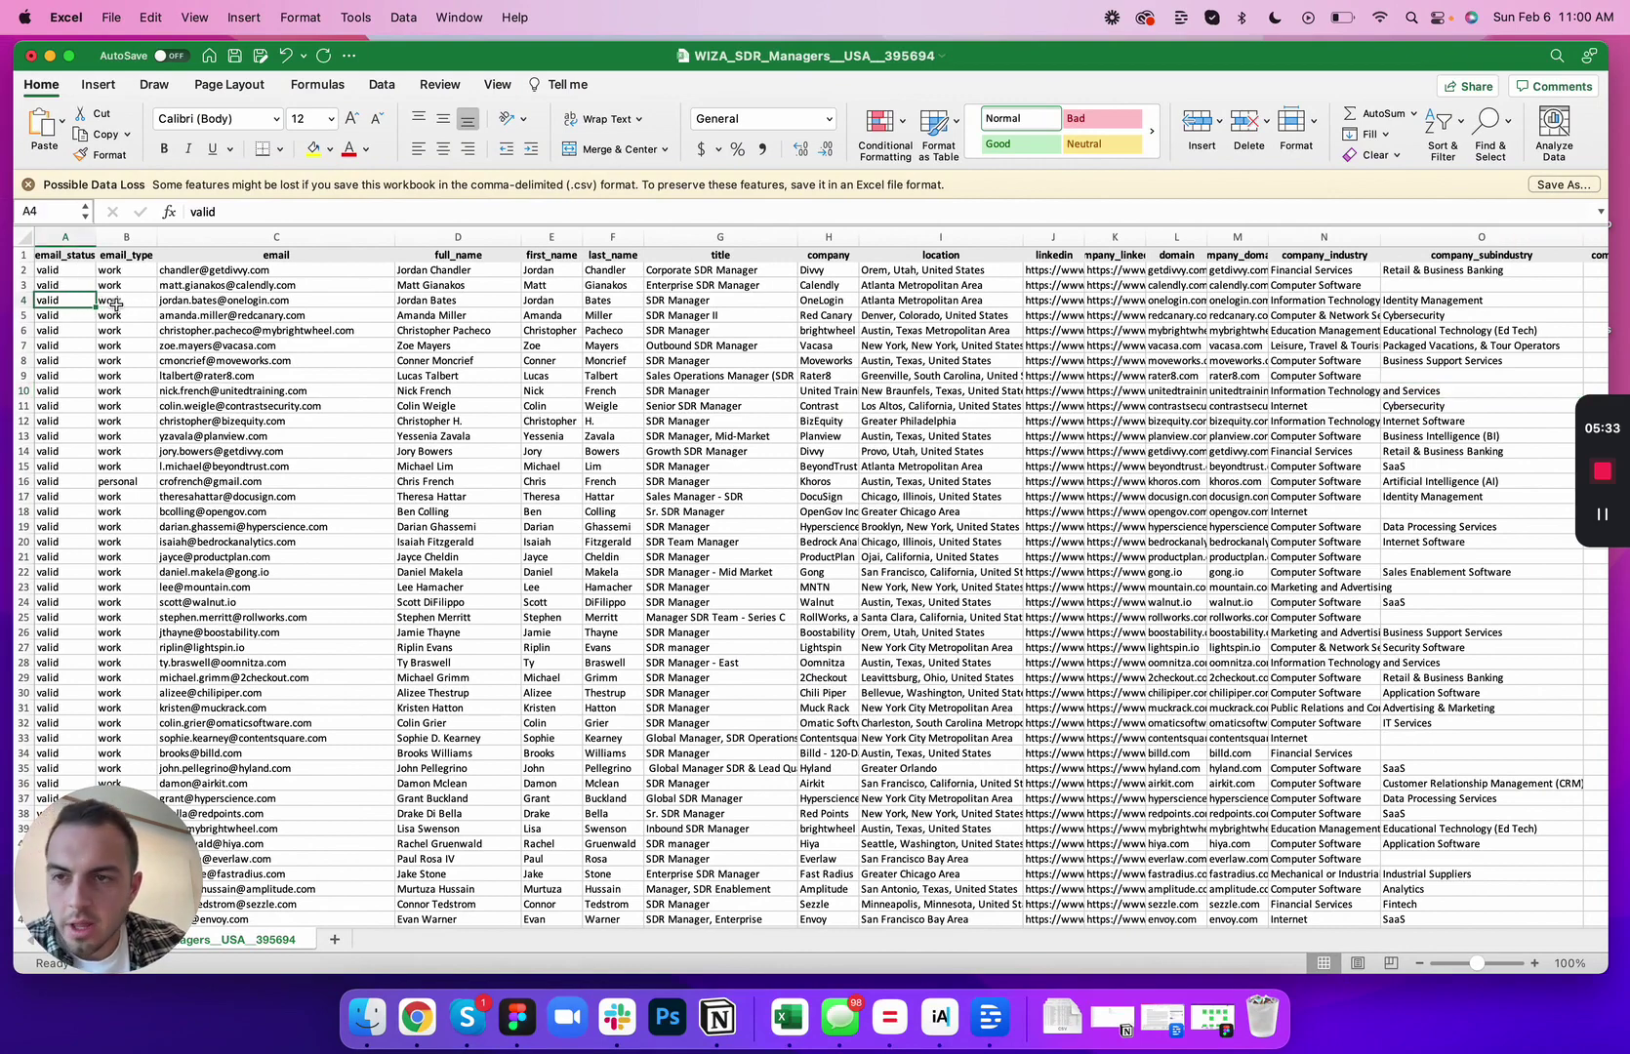
{"action": "left_click", "coordinate": [109, 303]}
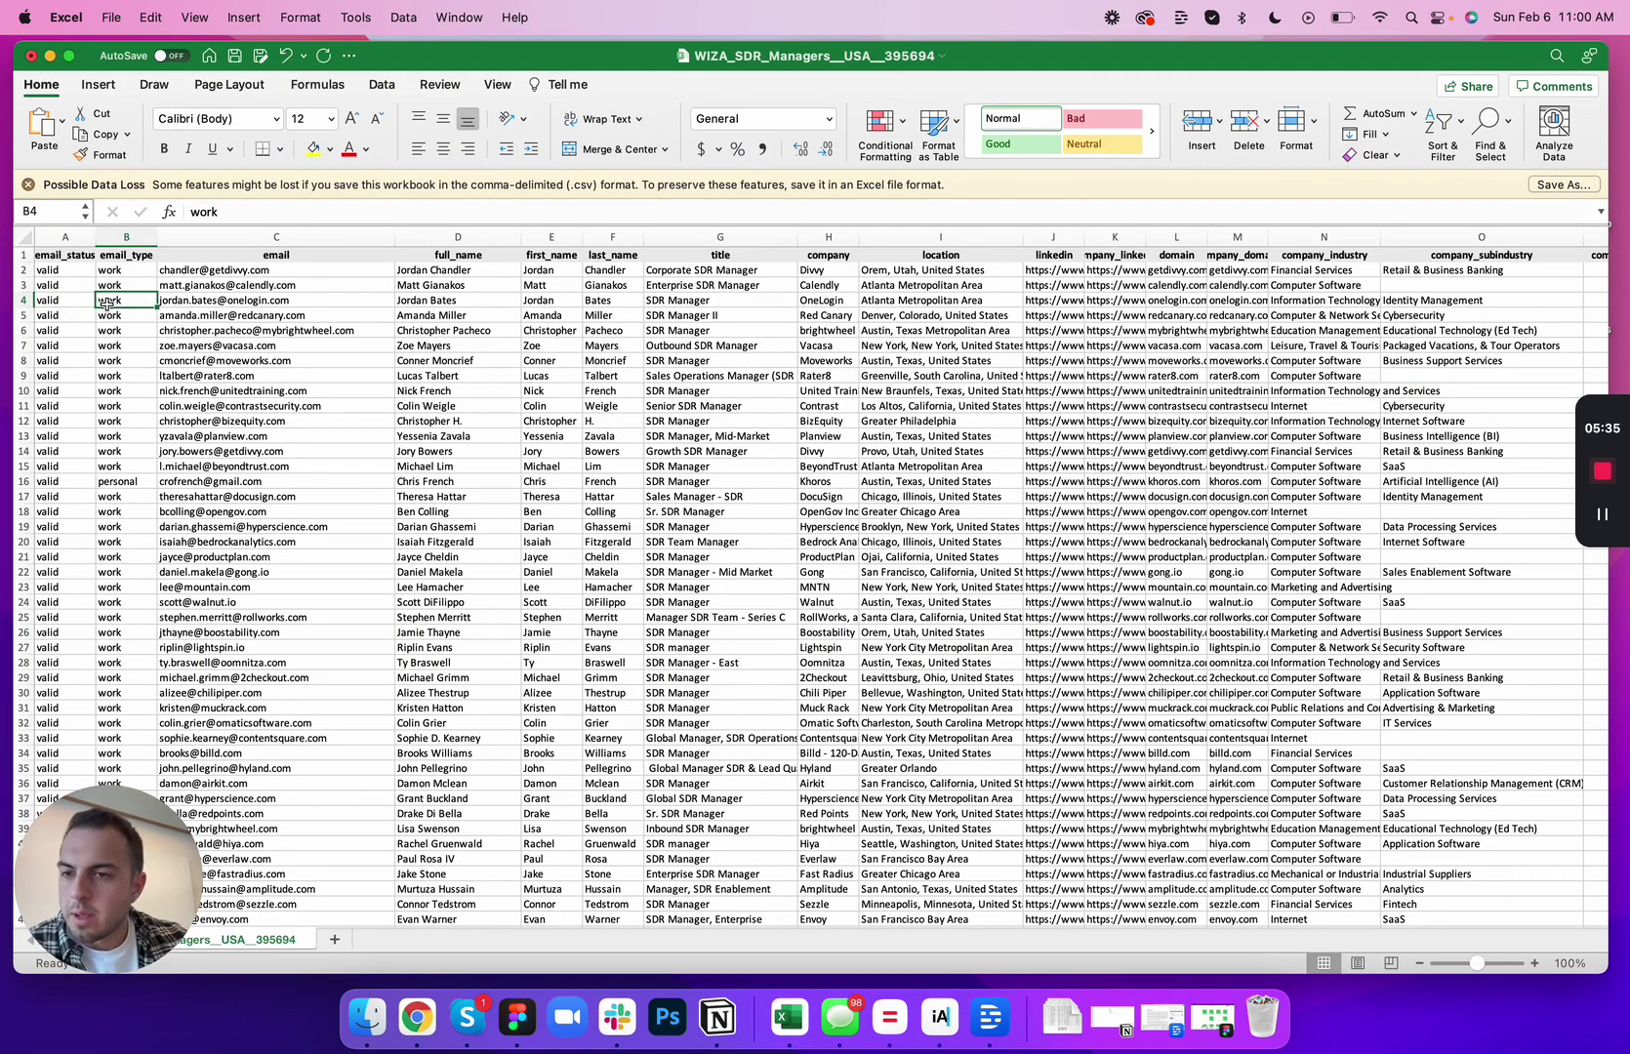
{"action": "left_click", "coordinate": [118, 481]}
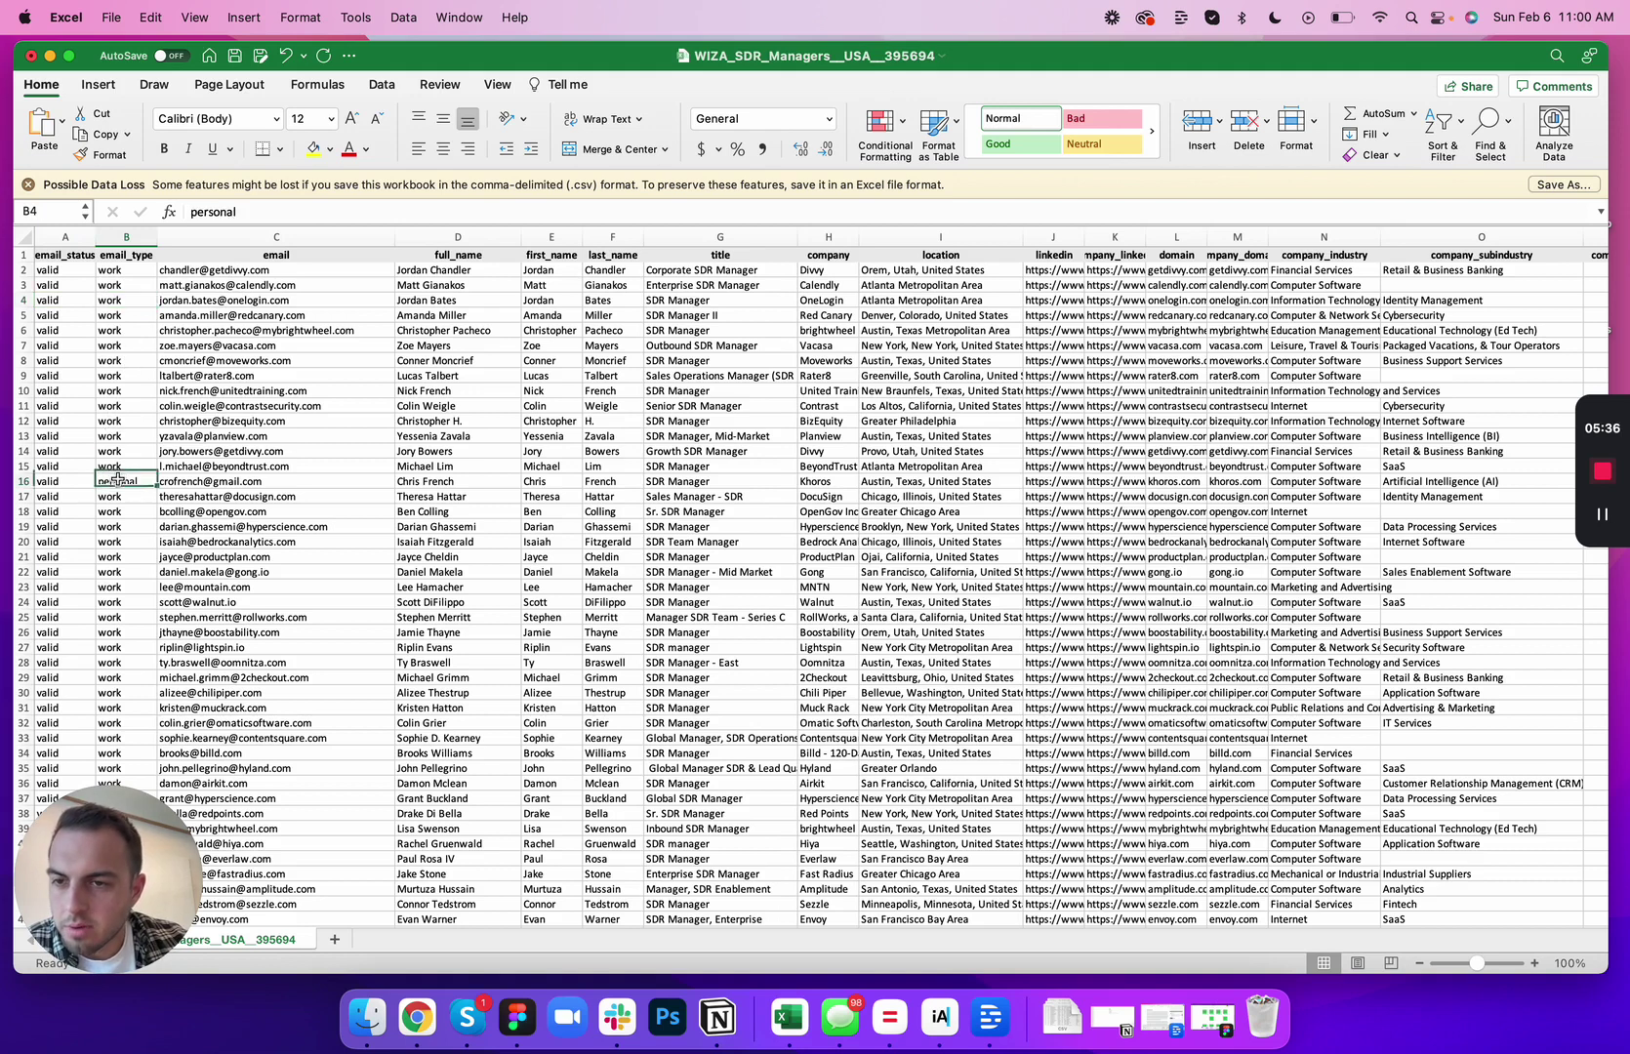
{"action": "left_click", "coordinate": [116, 346]}
{"action": "left_click", "coordinate": [198, 301]}
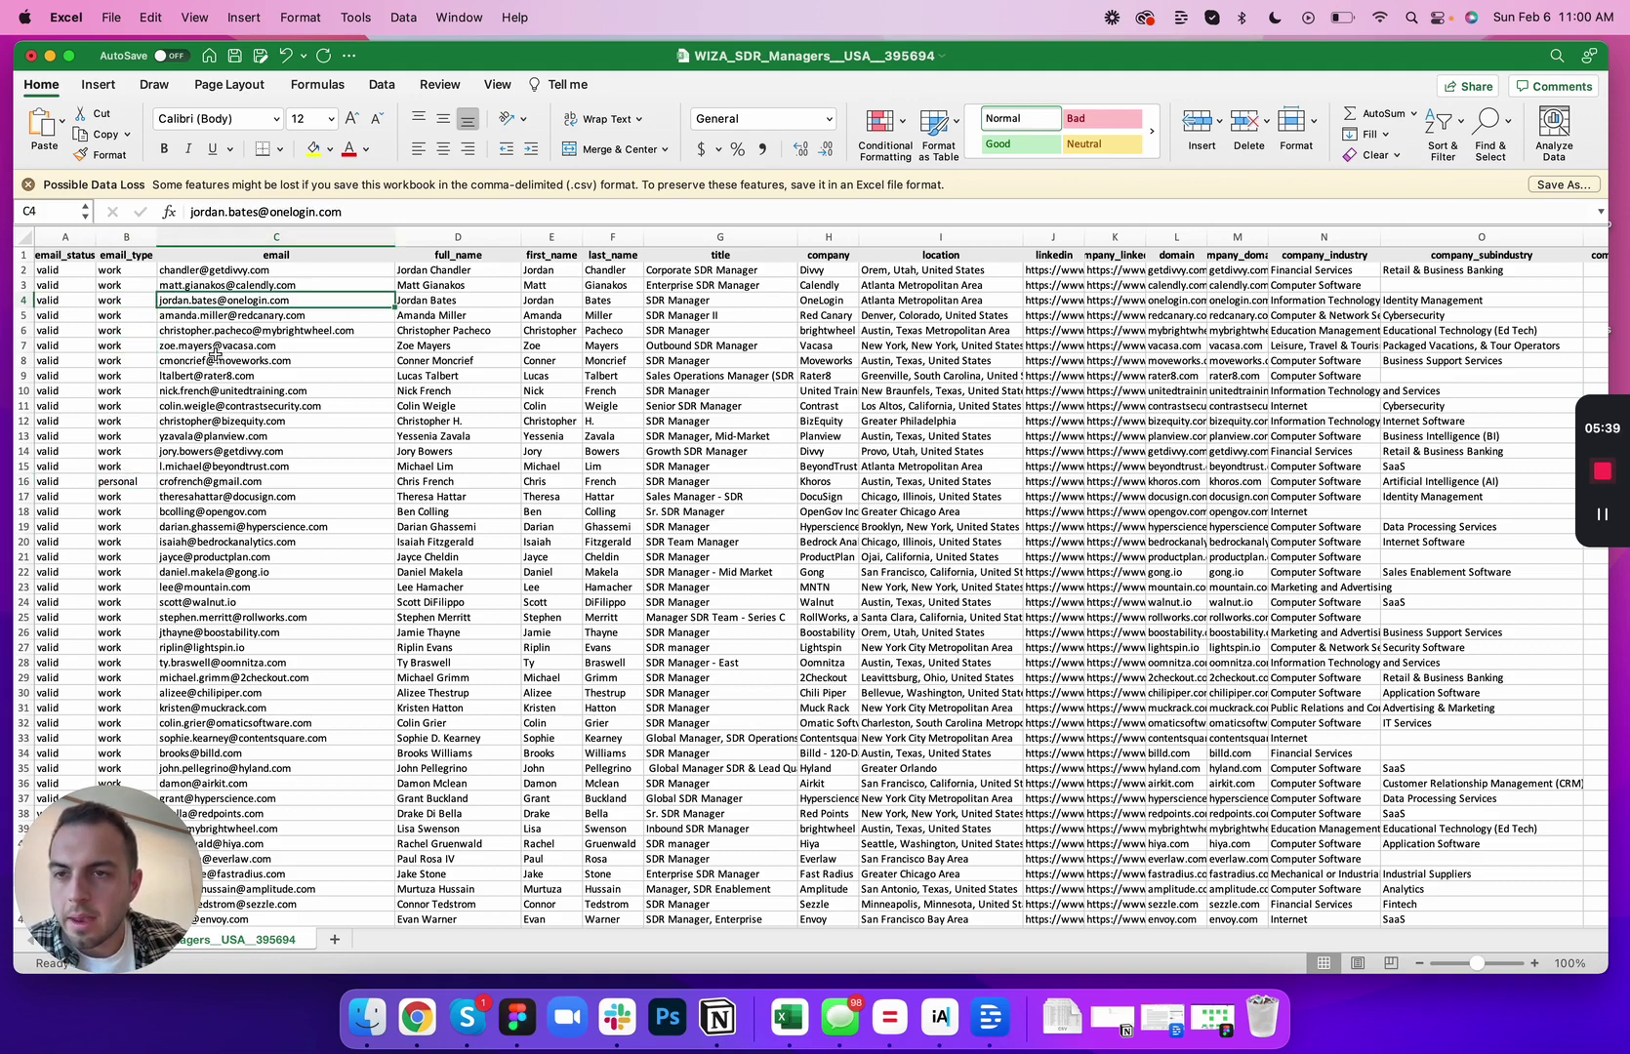
{"action": "left_click", "coordinate": [233, 315]}
{"action": "left_click", "coordinate": [459, 317]}
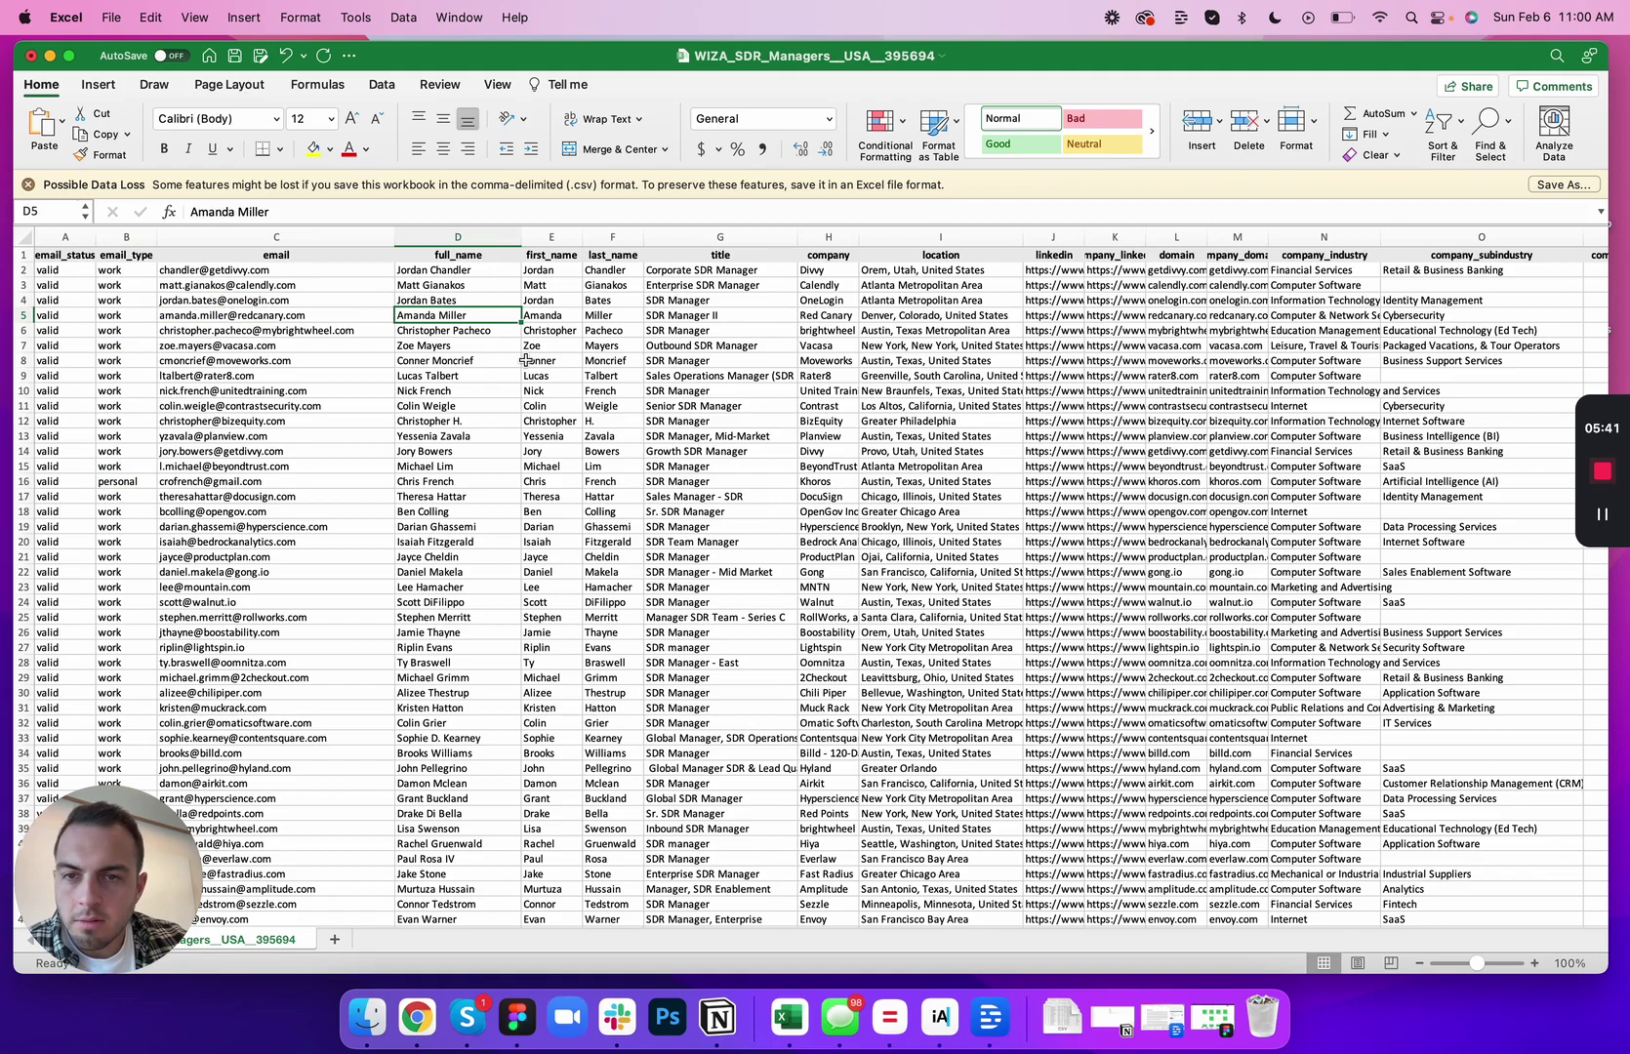
{"action": "left_click", "coordinate": [544, 315]}
{"action": "left_click", "coordinate": [598, 316]}
{"action": "left_click", "coordinate": [679, 317]}
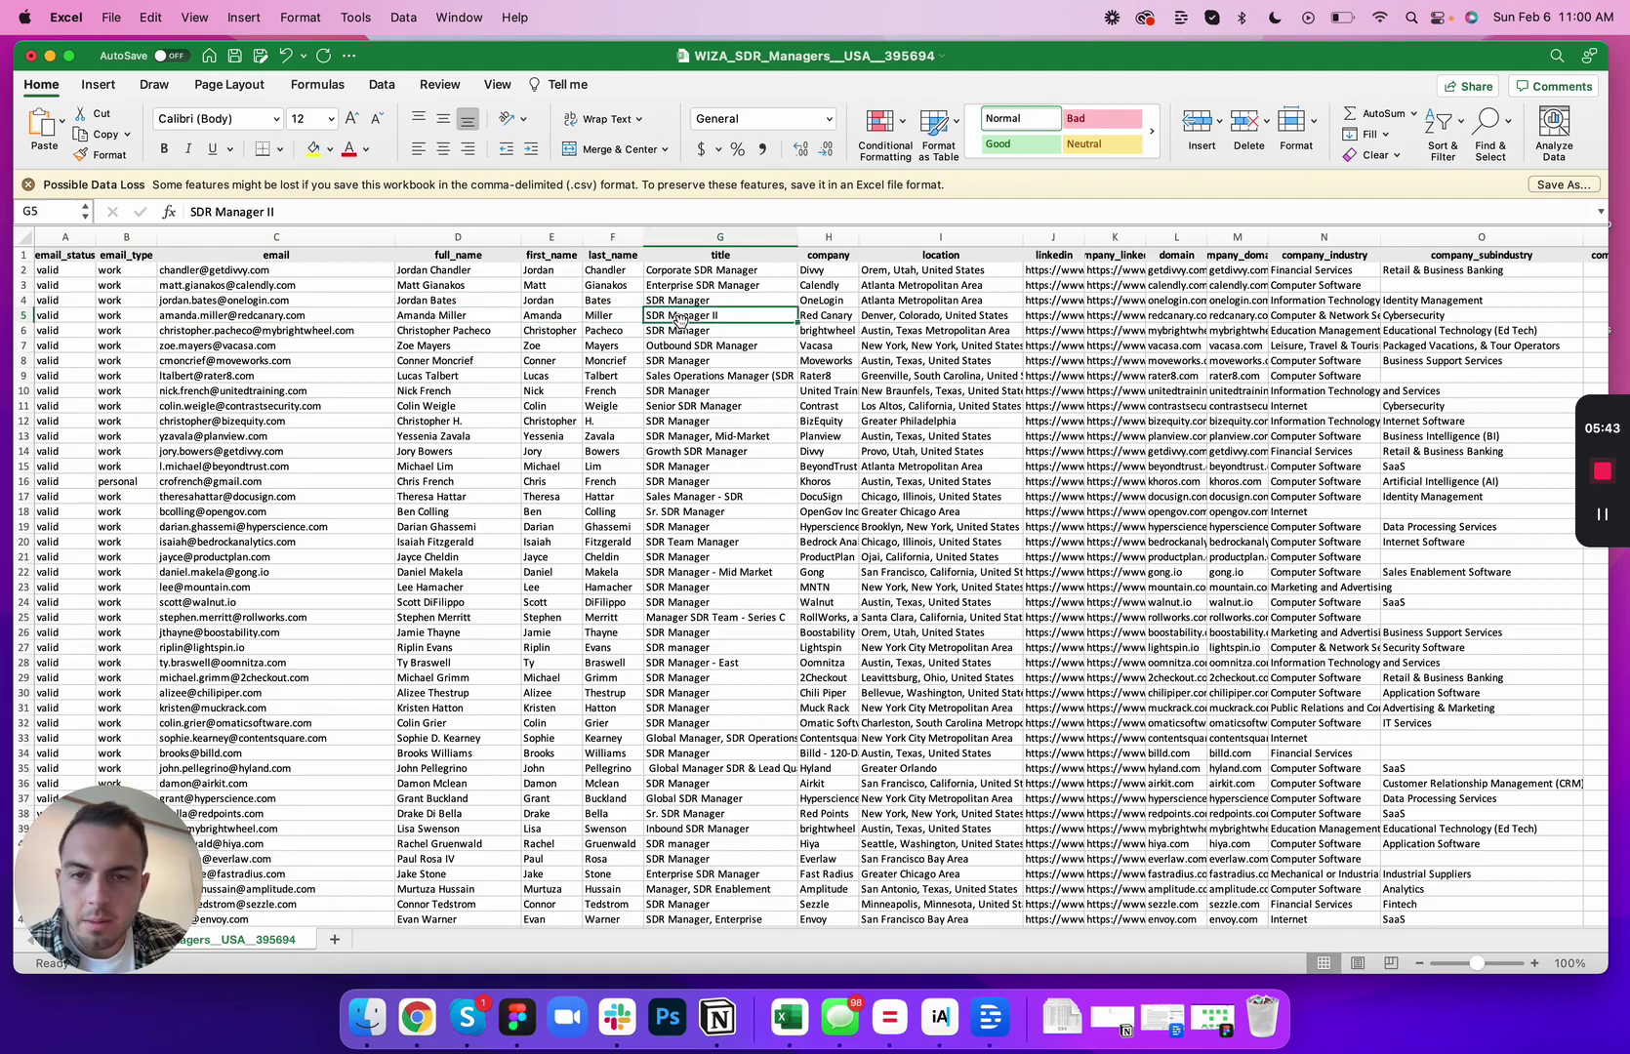
{"action": "left_click", "coordinate": [819, 317]}
{"action": "scroll", "coordinate": [818, 318], "scroll_direction": "right", "scroll_amount": 2}
{"action": "left_click", "coordinate": [818, 318]}
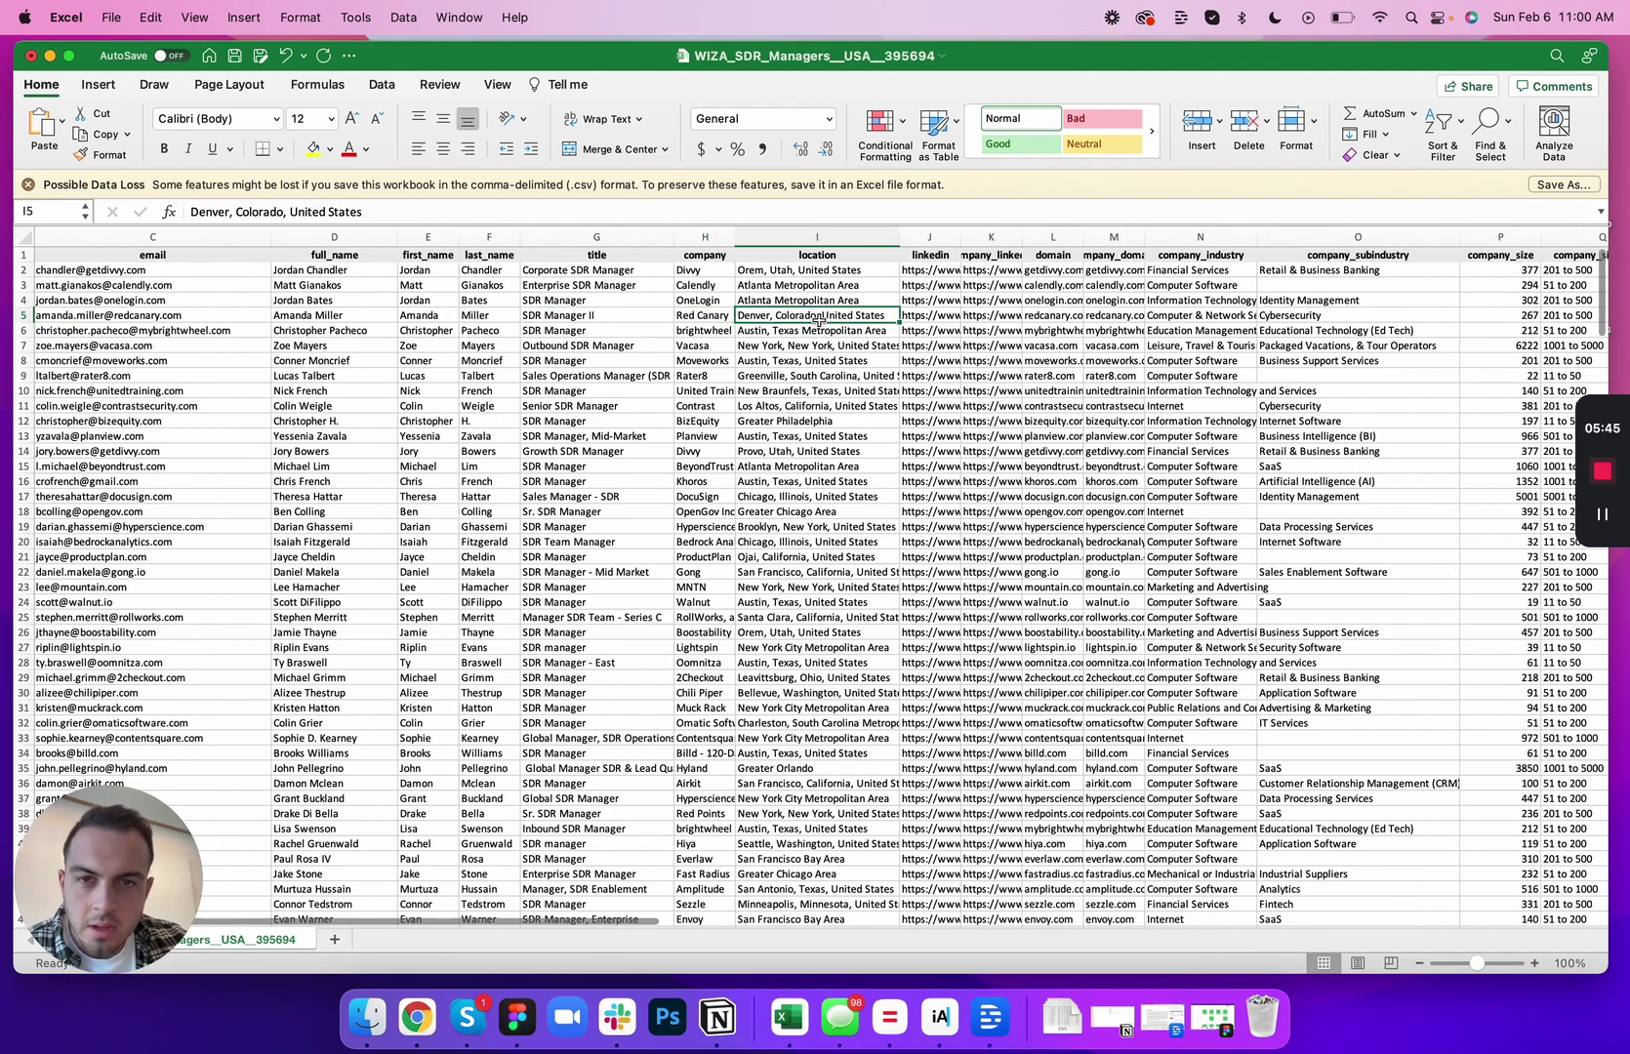
{"action": "scroll", "coordinate": [818, 317], "scroll_direction": "right", "scroll_amount": 3}
{"action": "left_click", "coordinate": [723, 317]}
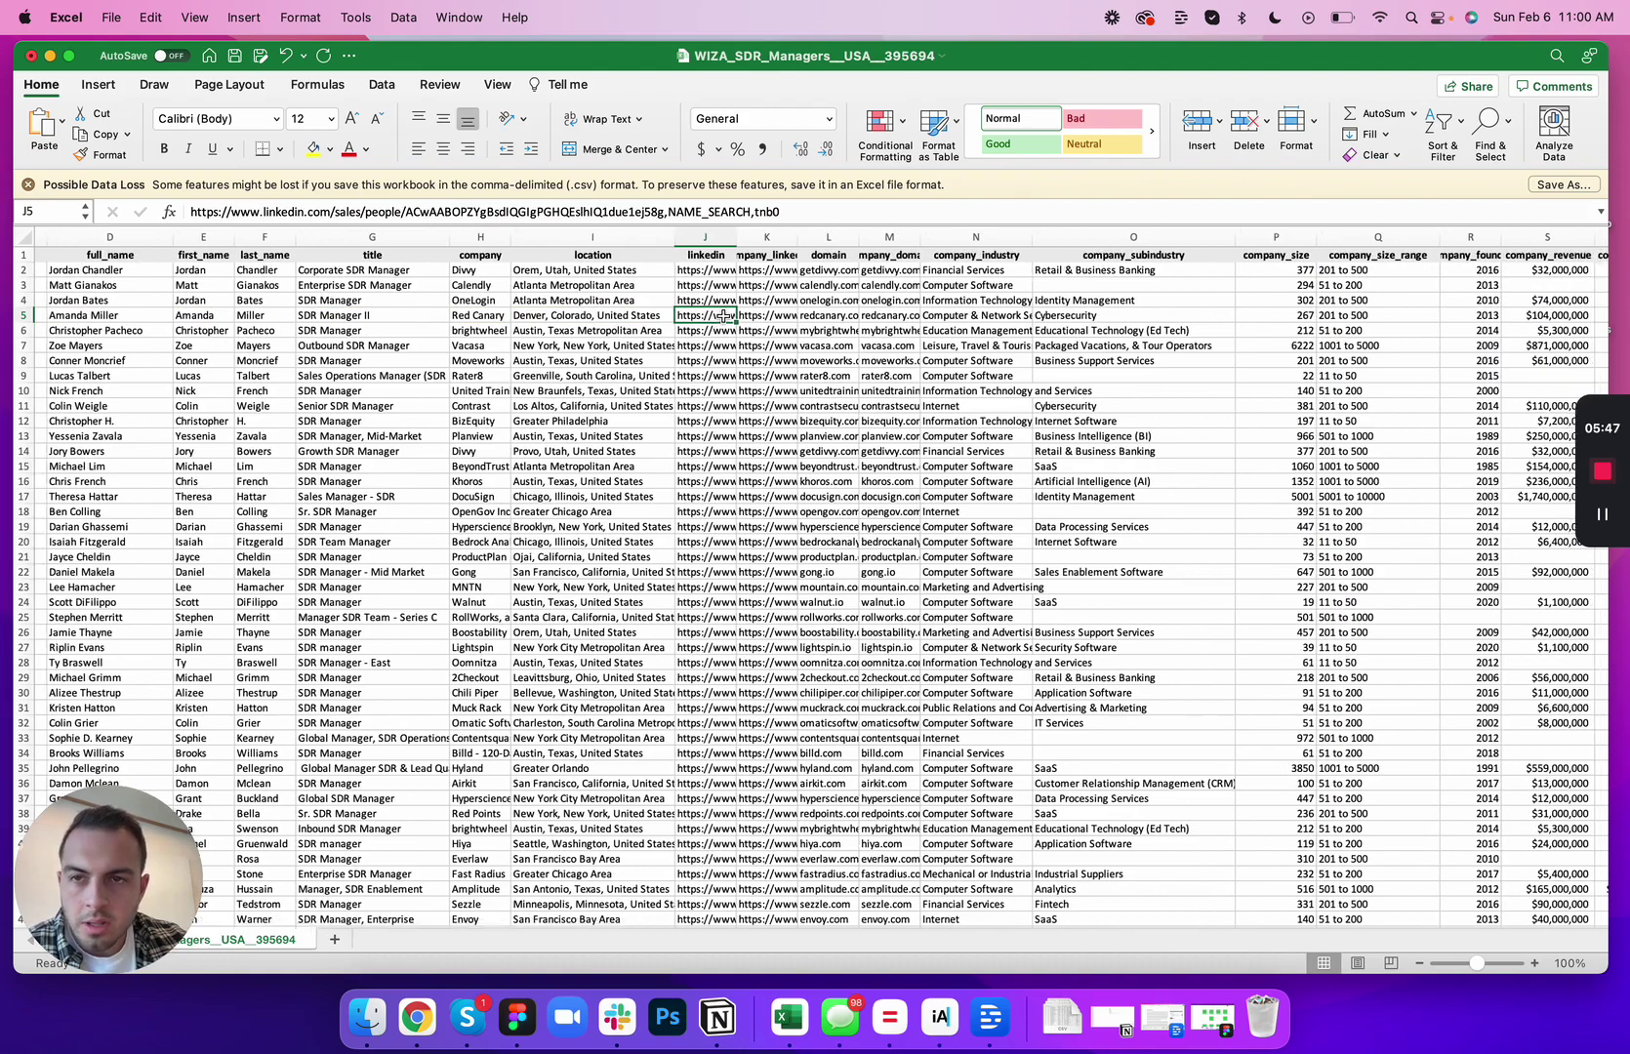
{"action": "scroll", "coordinate": [722, 316], "scroll_direction": "right", "scroll_amount": 2}
{"action": "left_click", "coordinate": [705, 316]}
{"action": "scroll", "coordinate": [705, 319], "scroll_direction": "right", "scroll_amount": 2}
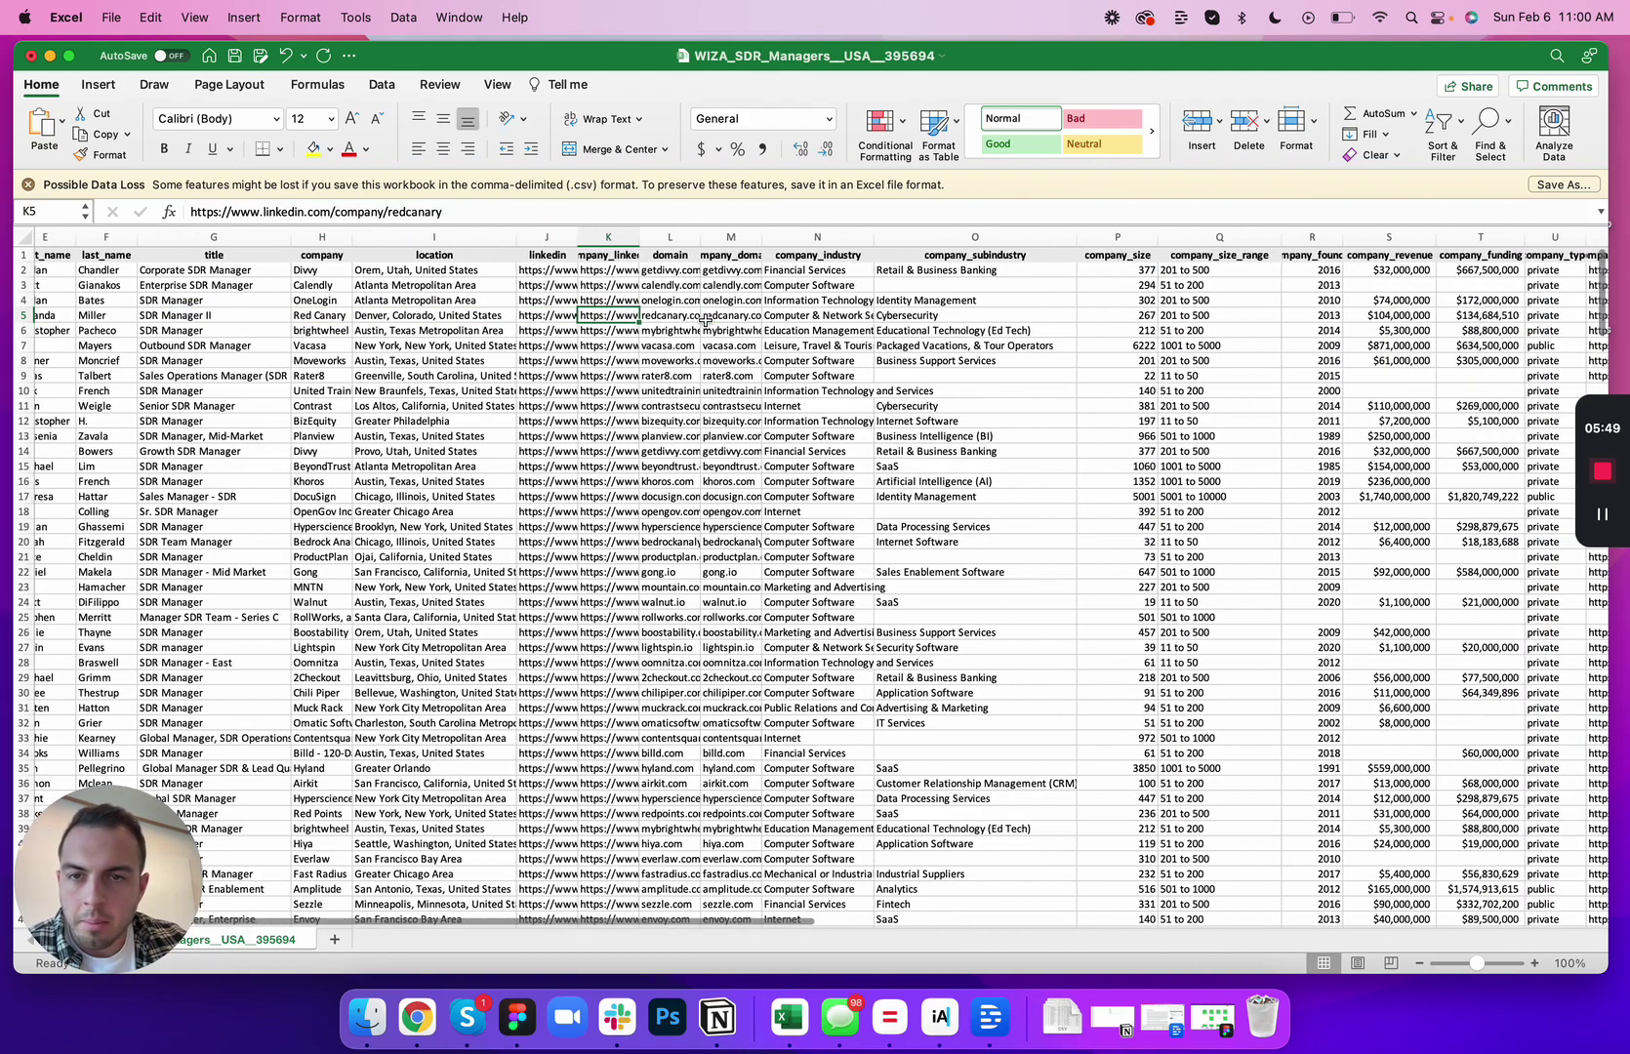
{"action": "left_click", "coordinate": [687, 317]}
{"action": "scroll", "coordinate": [691, 318], "scroll_direction": "right", "scroll_amount": 3}
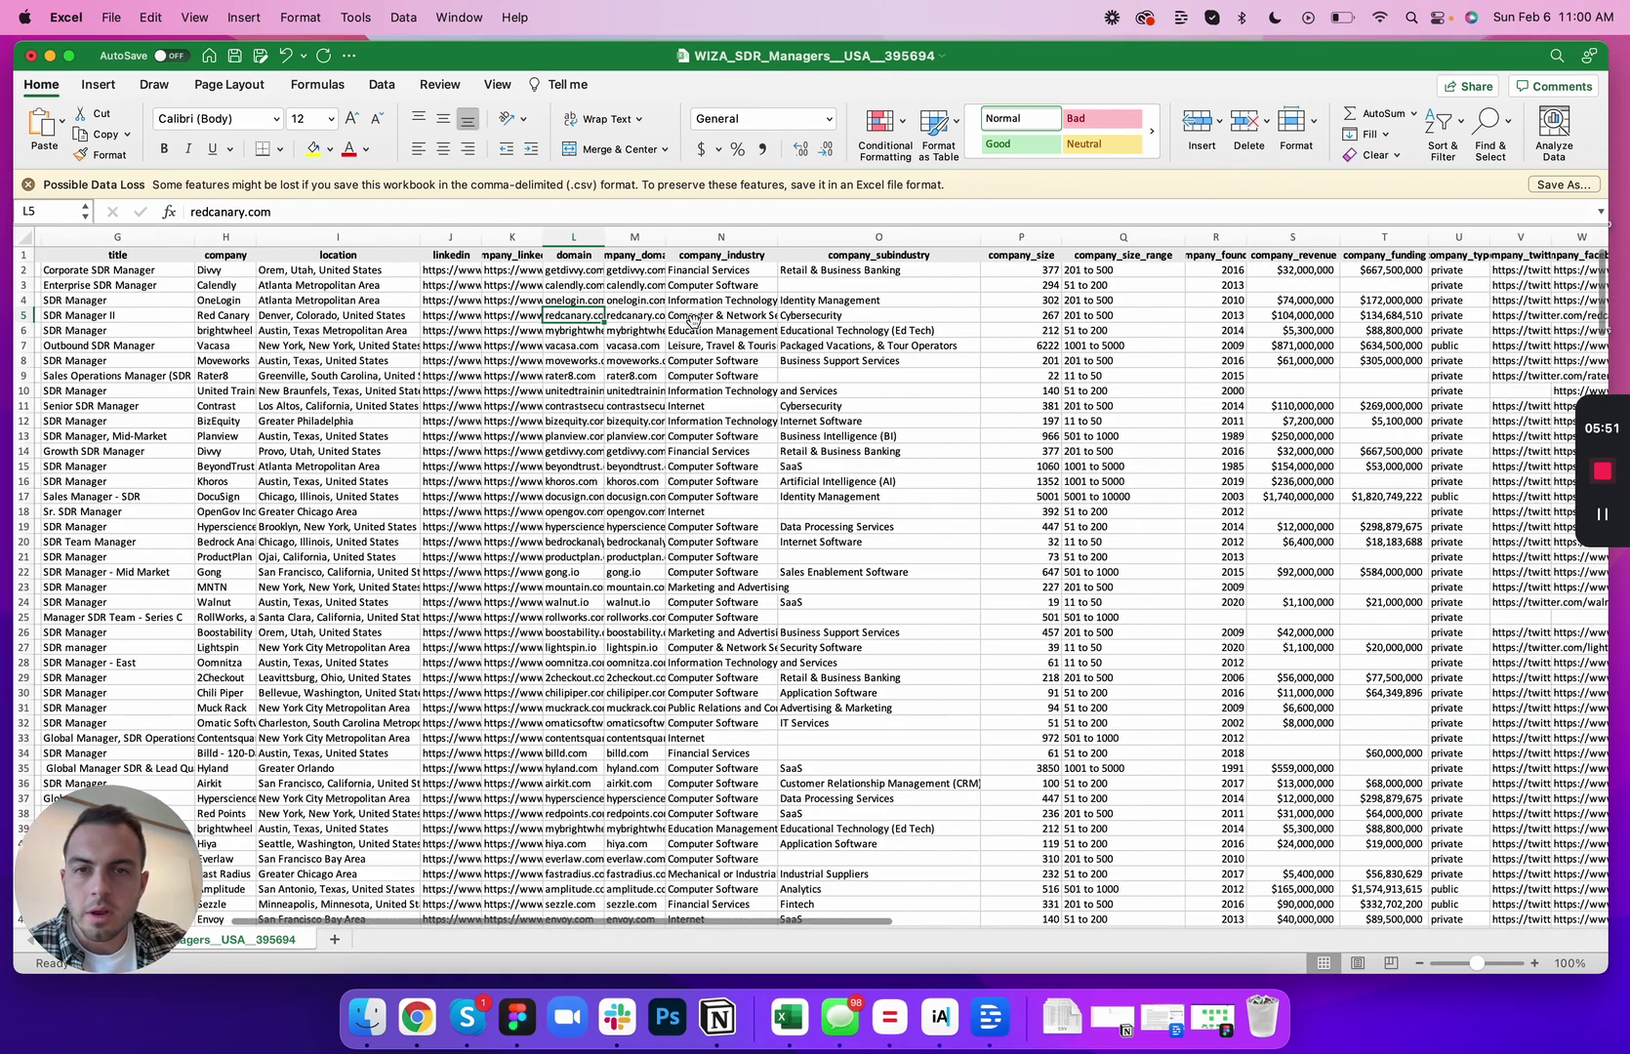
{"action": "scroll", "coordinate": [693, 320], "scroll_direction": "right", "scroll_amount": 2}
{"action": "left_click", "coordinate": [688, 317]}
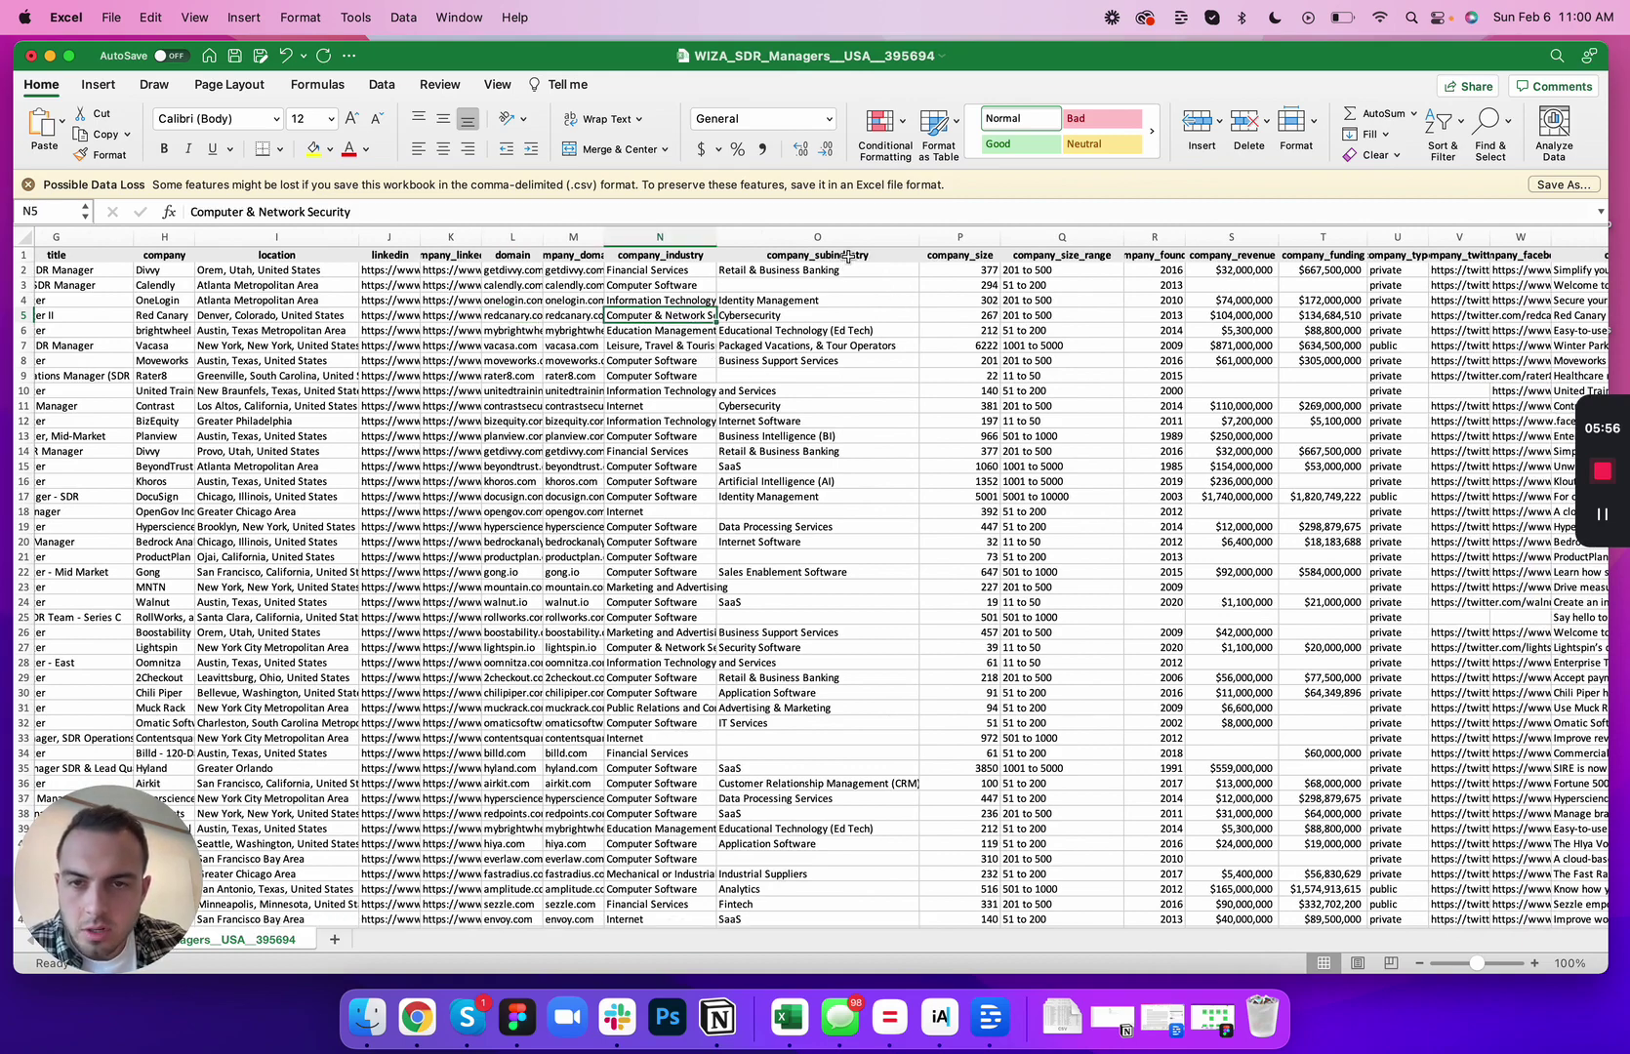
{"action": "left_click", "coordinate": [645, 466]}
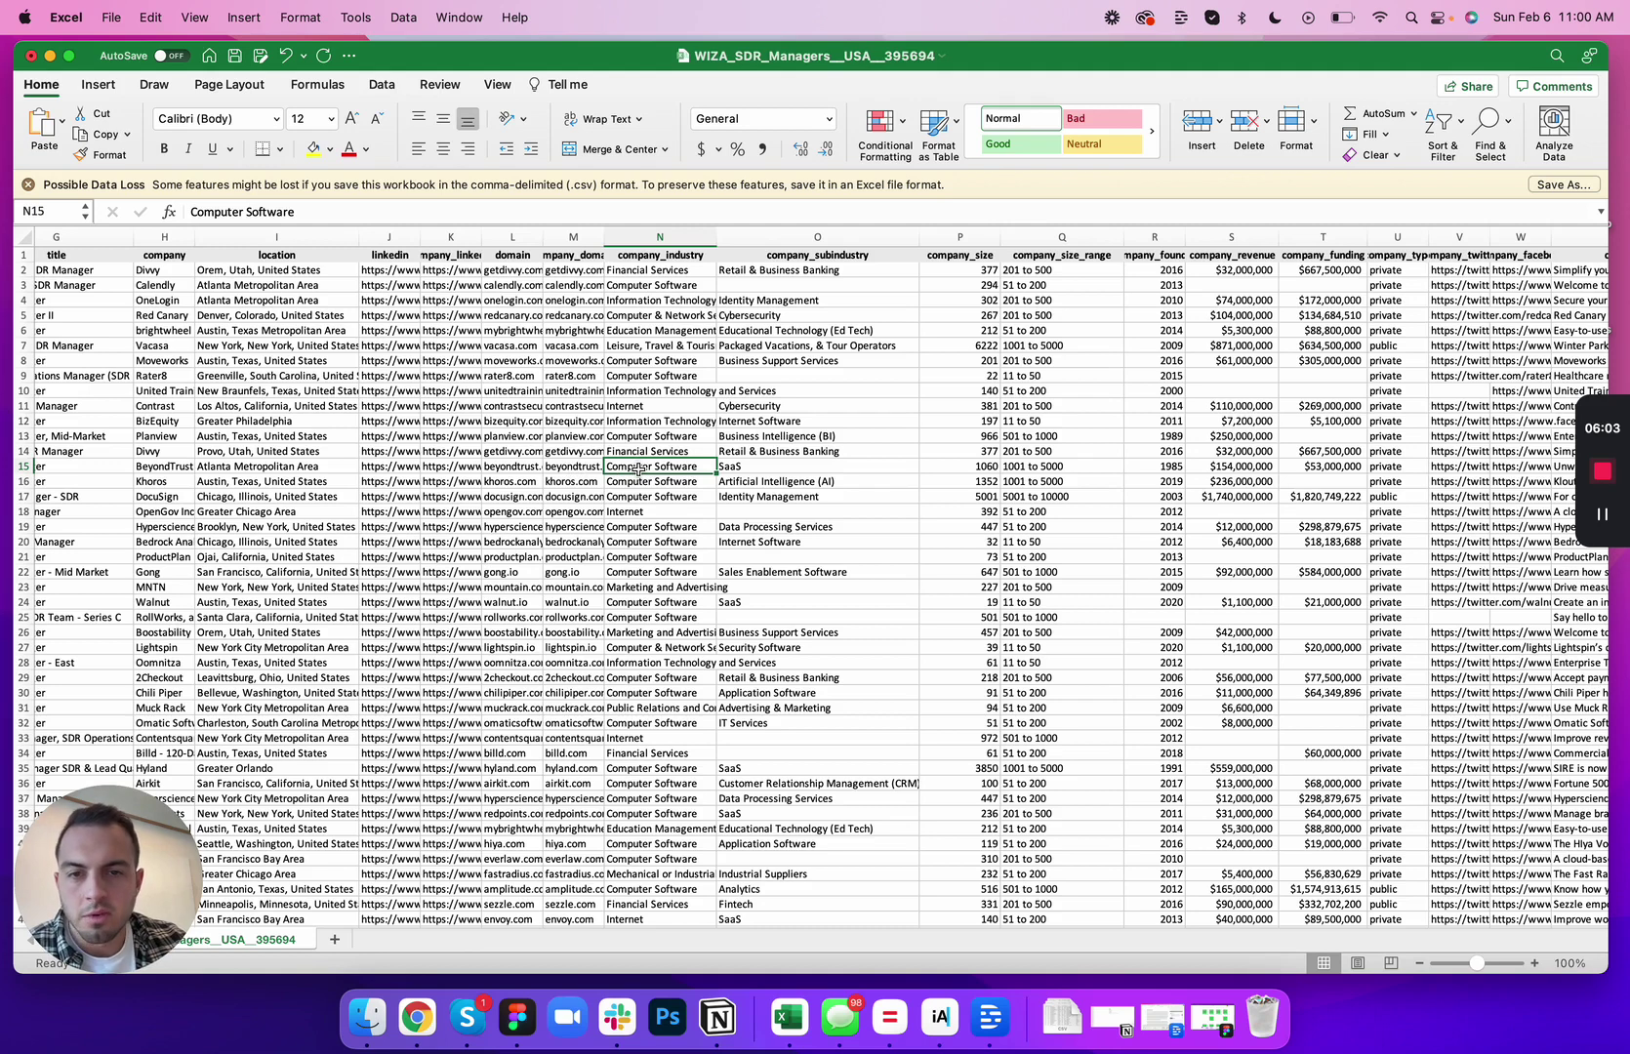
{"action": "left_click", "coordinate": [747, 470]}
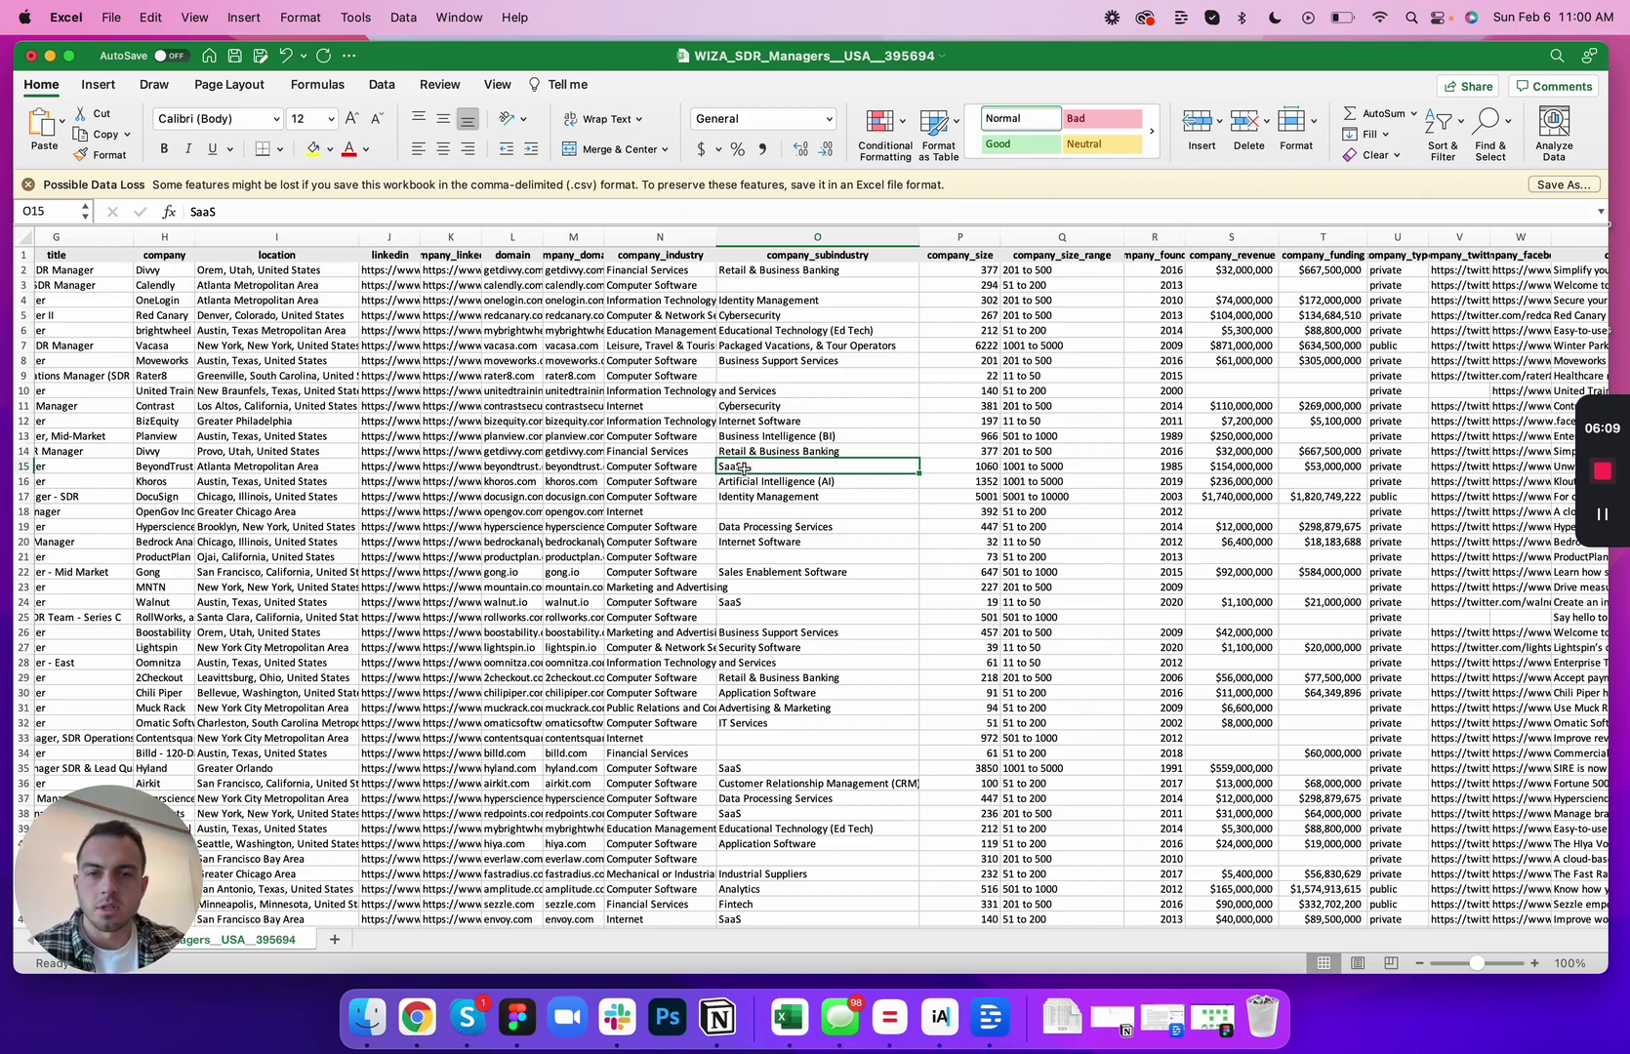
{"action": "scroll", "coordinate": [805, 472], "scroll_direction": "right", "scroll_amount": 5}
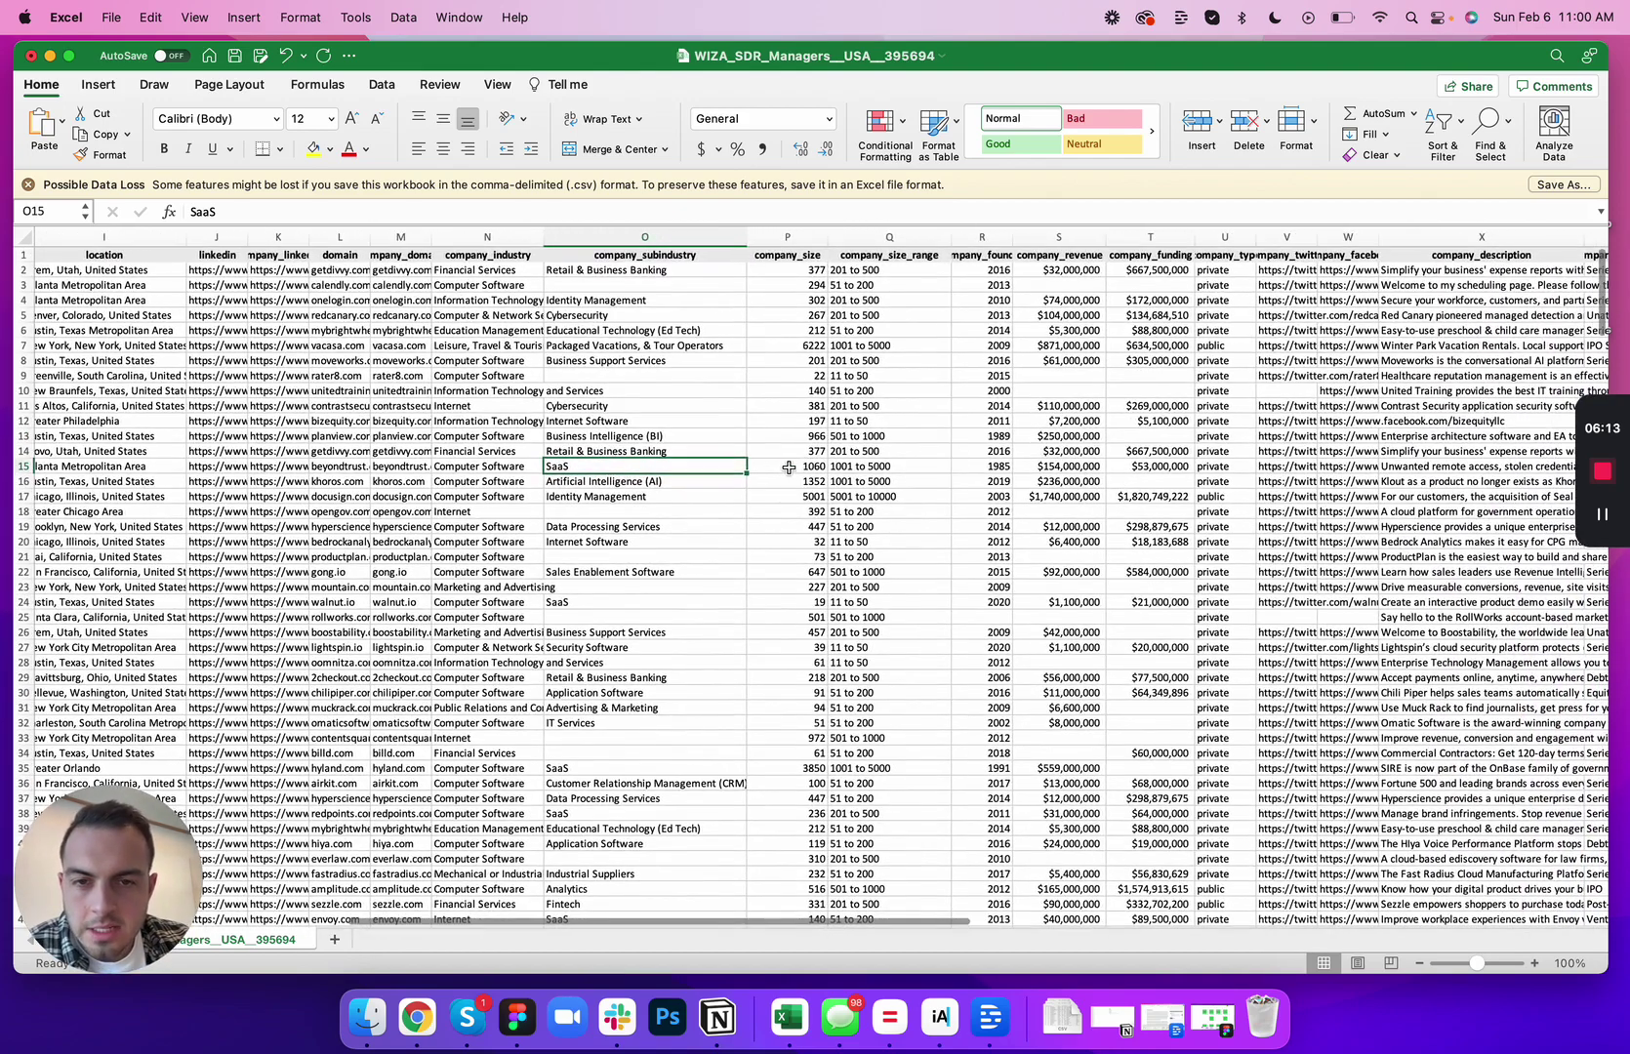
{"action": "left_click", "coordinate": [808, 470]}
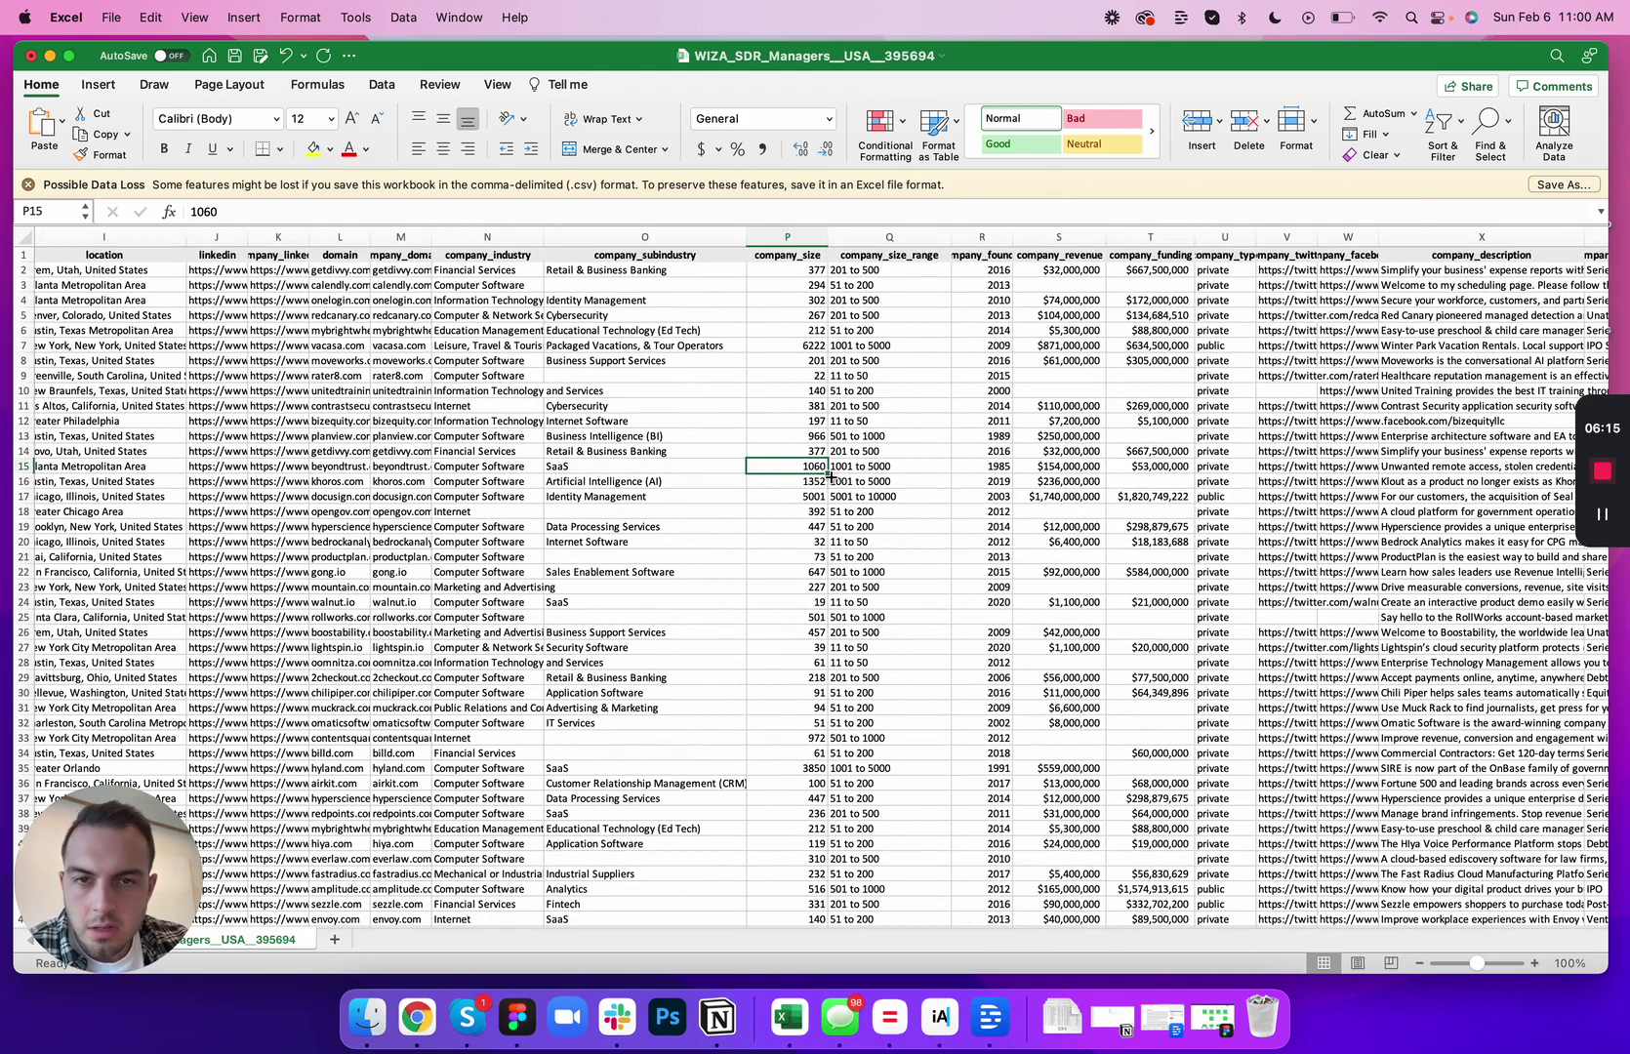
{"action": "scroll", "coordinate": [828, 471], "scroll_direction": "right", "scroll_amount": 2}
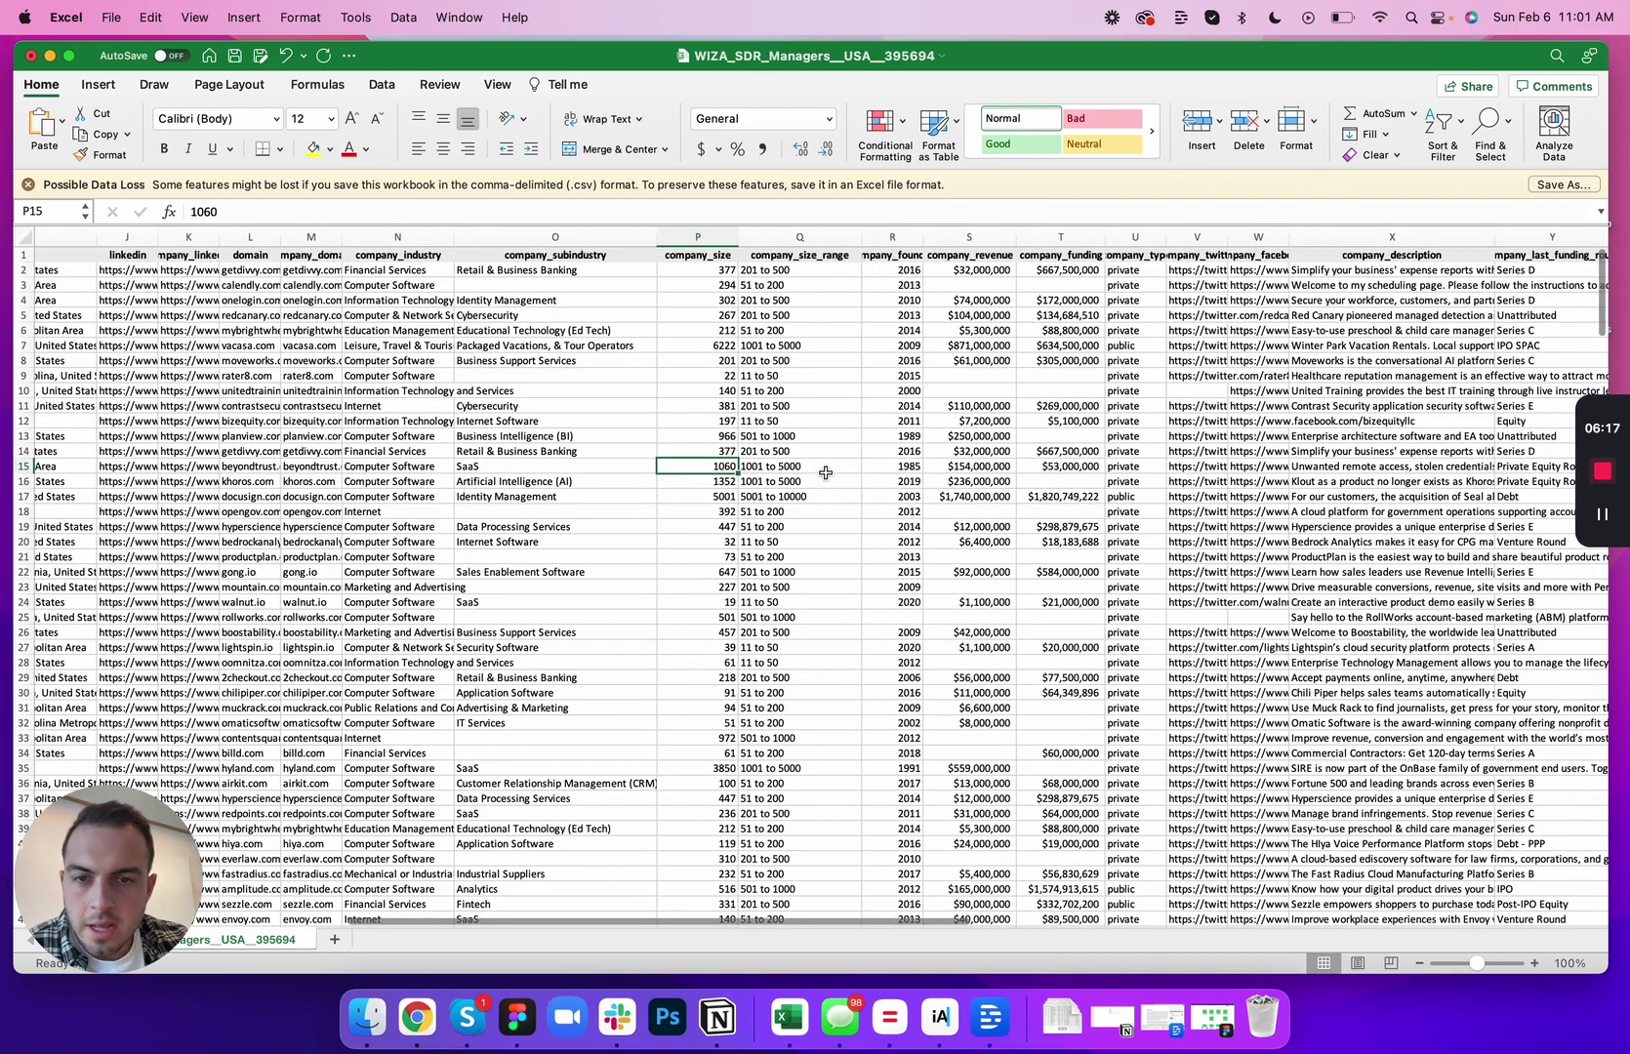
{"action": "left_click", "coordinate": [816, 469]}
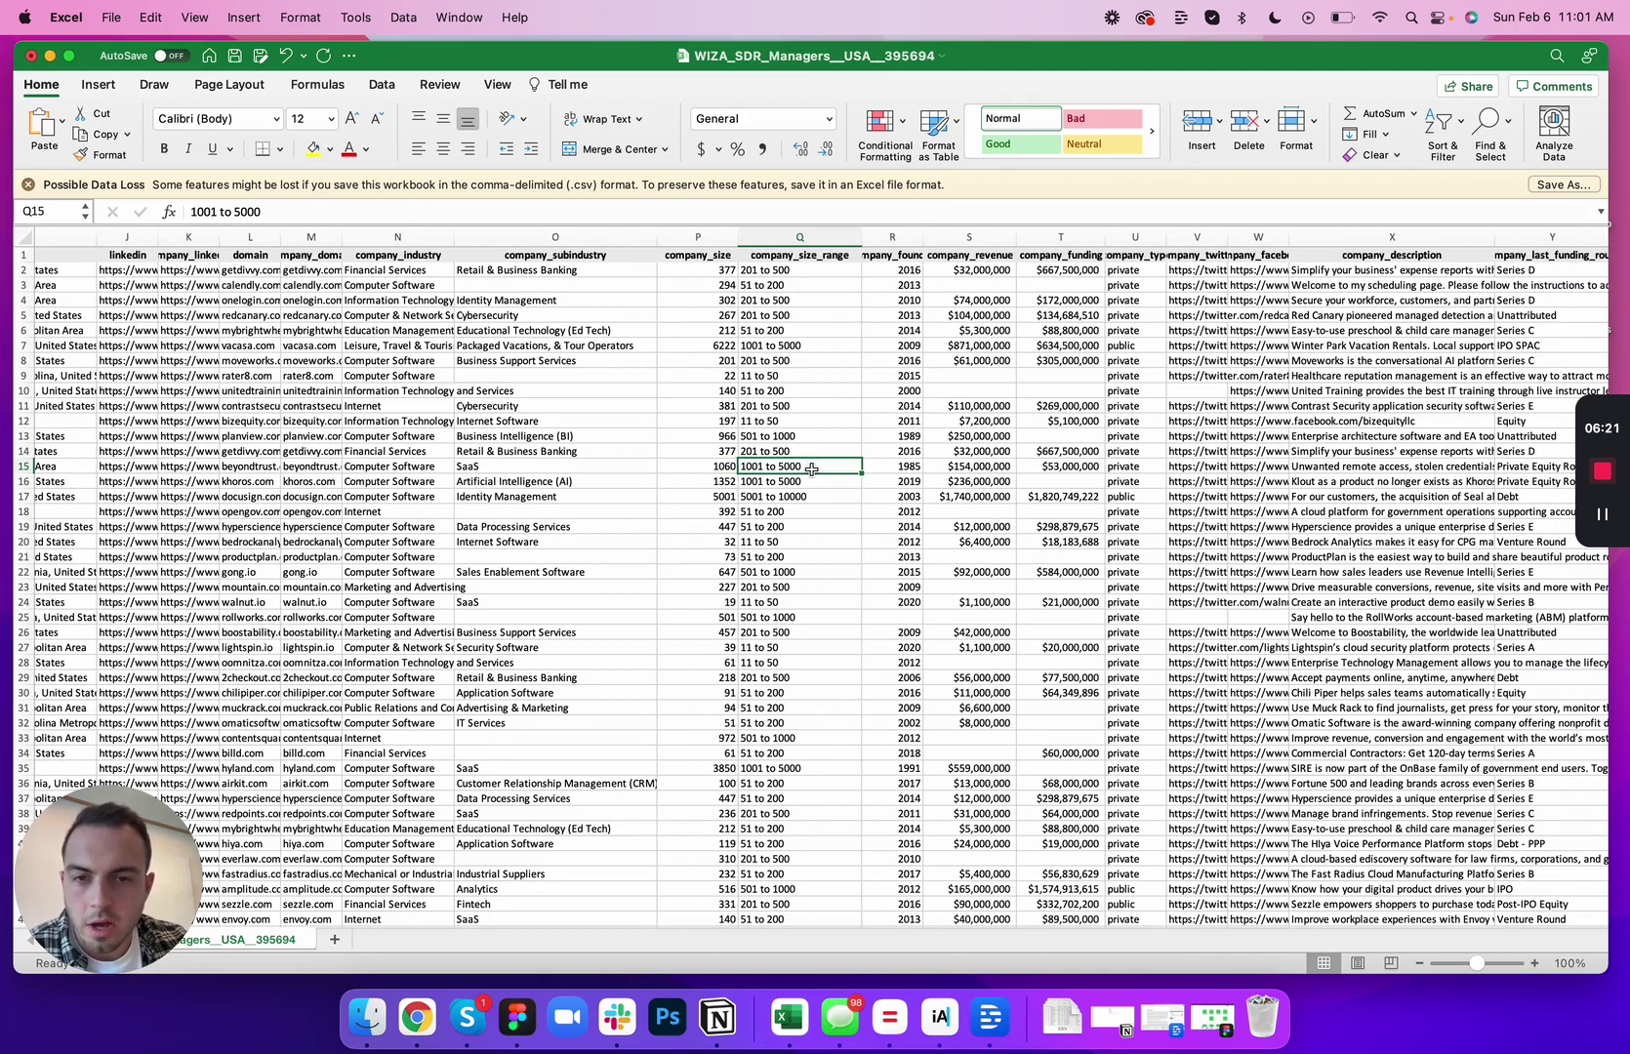
{"action": "scroll", "coordinate": [829, 469], "scroll_direction": "right", "scroll_amount": 2}
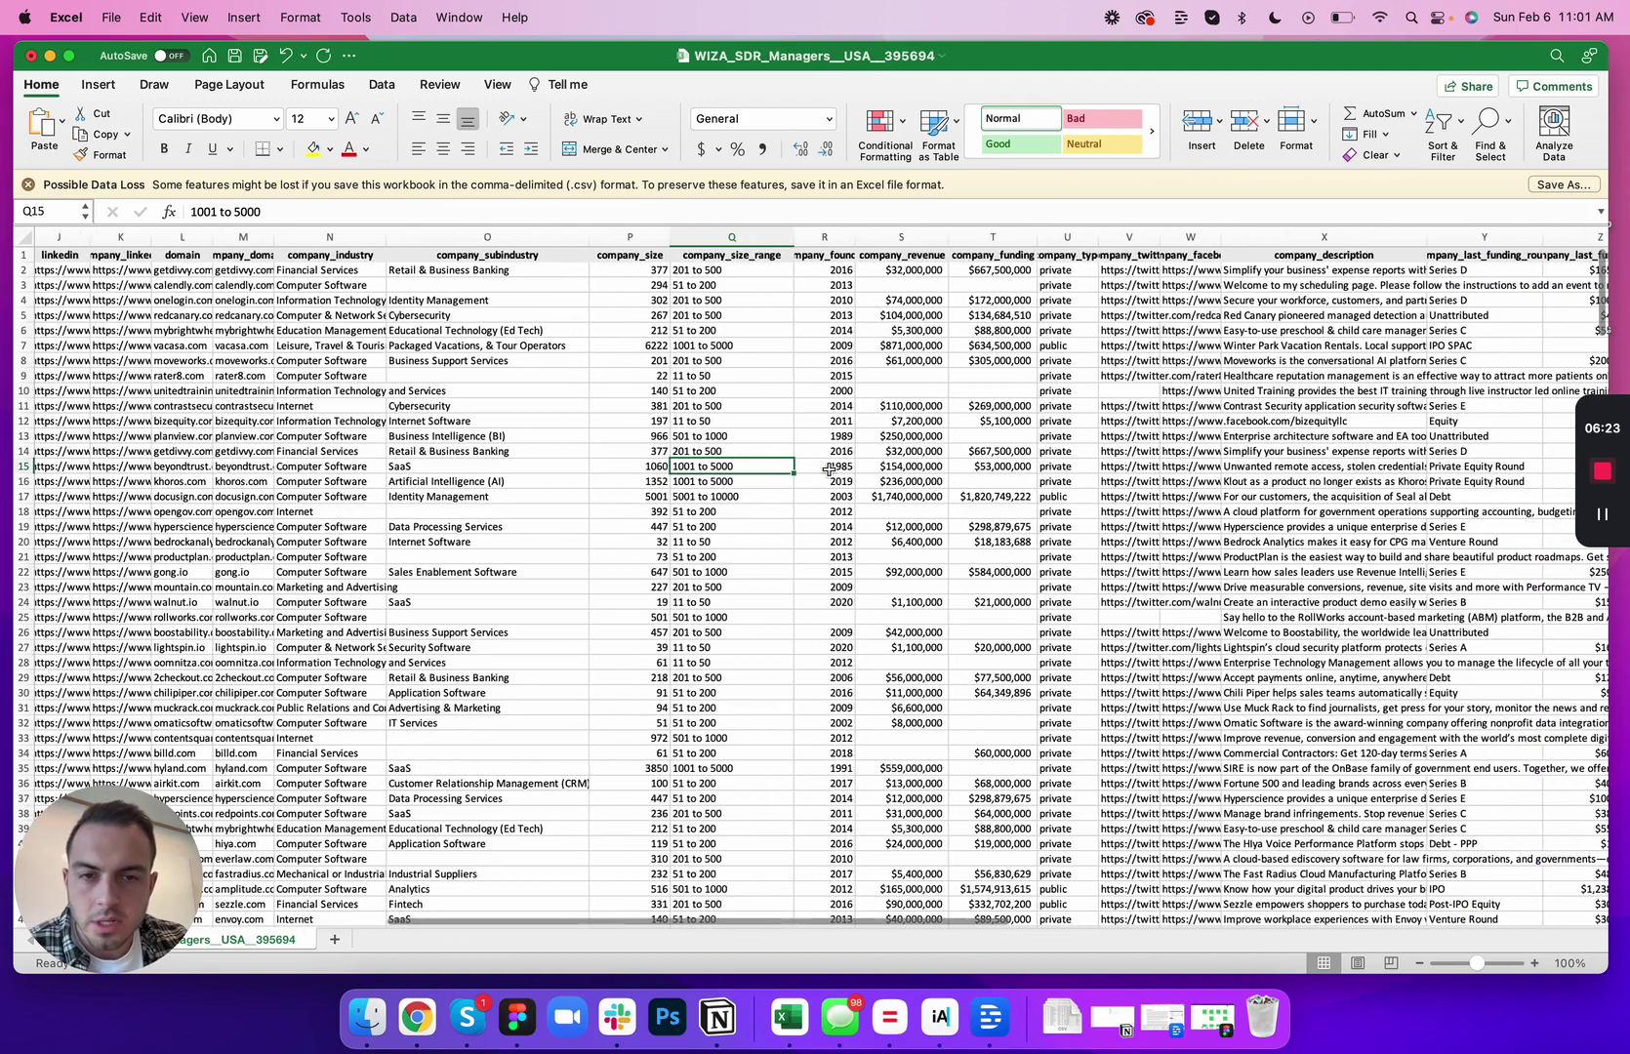
{"action": "scroll", "coordinate": [829, 469], "scroll_direction": "right", "scroll_amount": 1}
{"action": "left_click", "coordinate": [826, 468]}
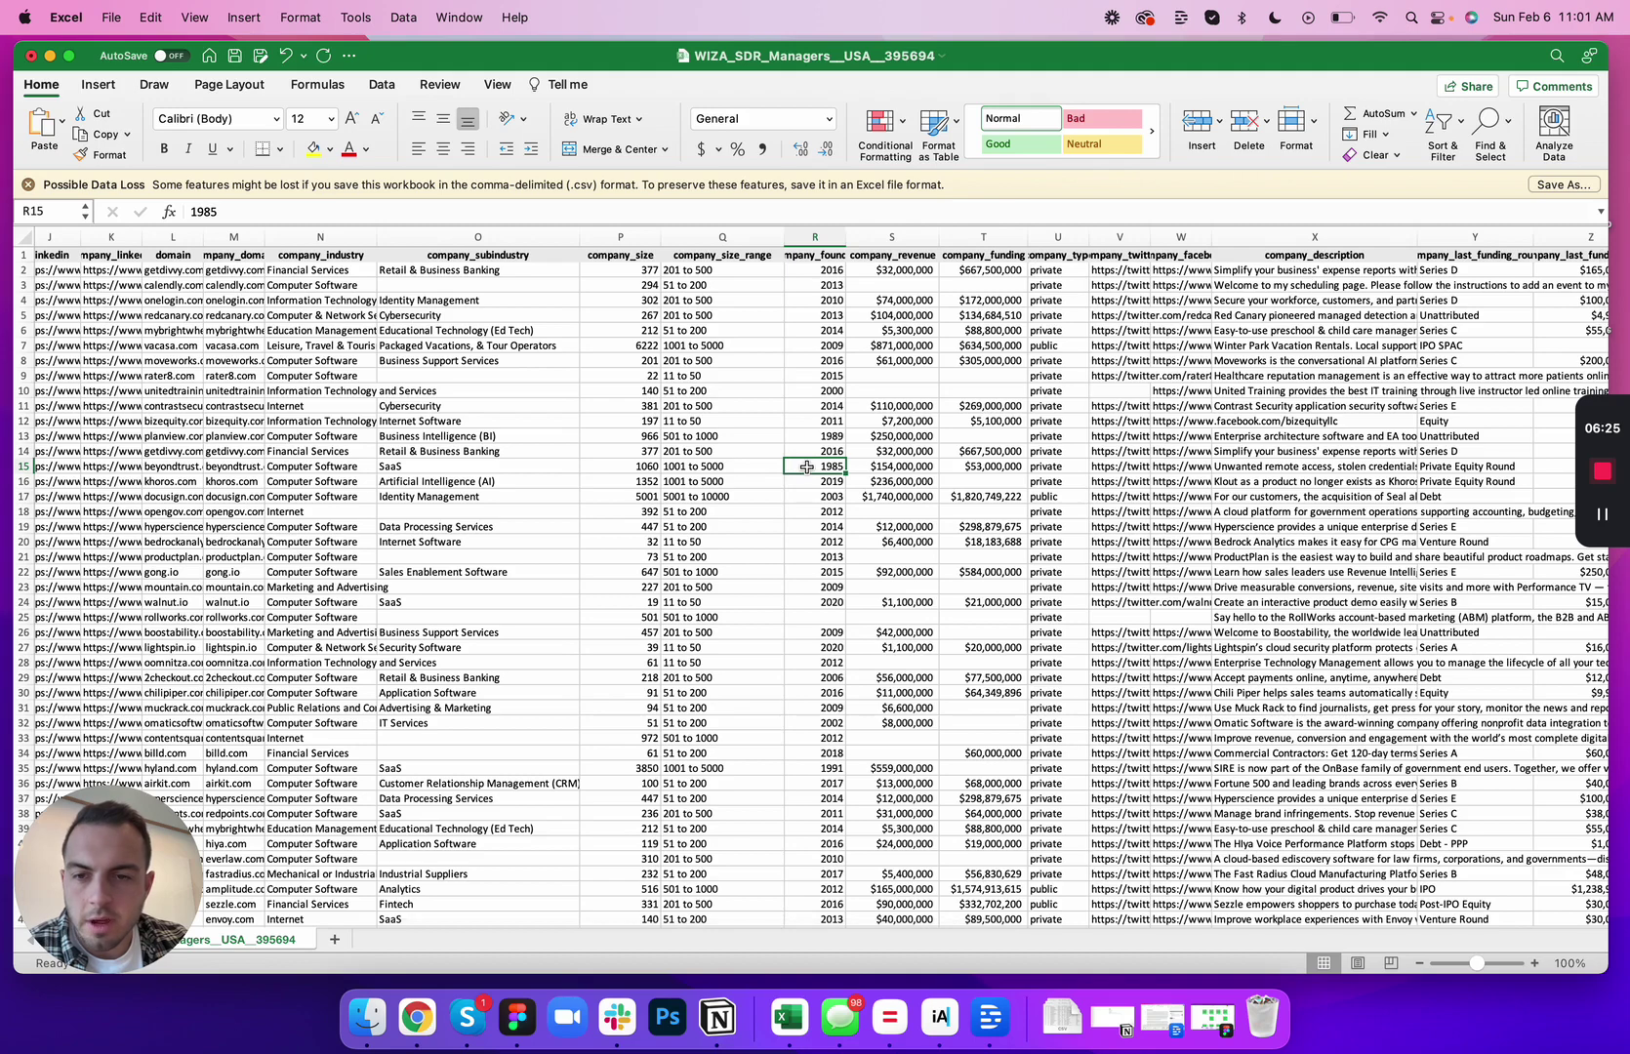
{"action": "scroll", "coordinate": [807, 467], "scroll_direction": "right", "scroll_amount": 2}
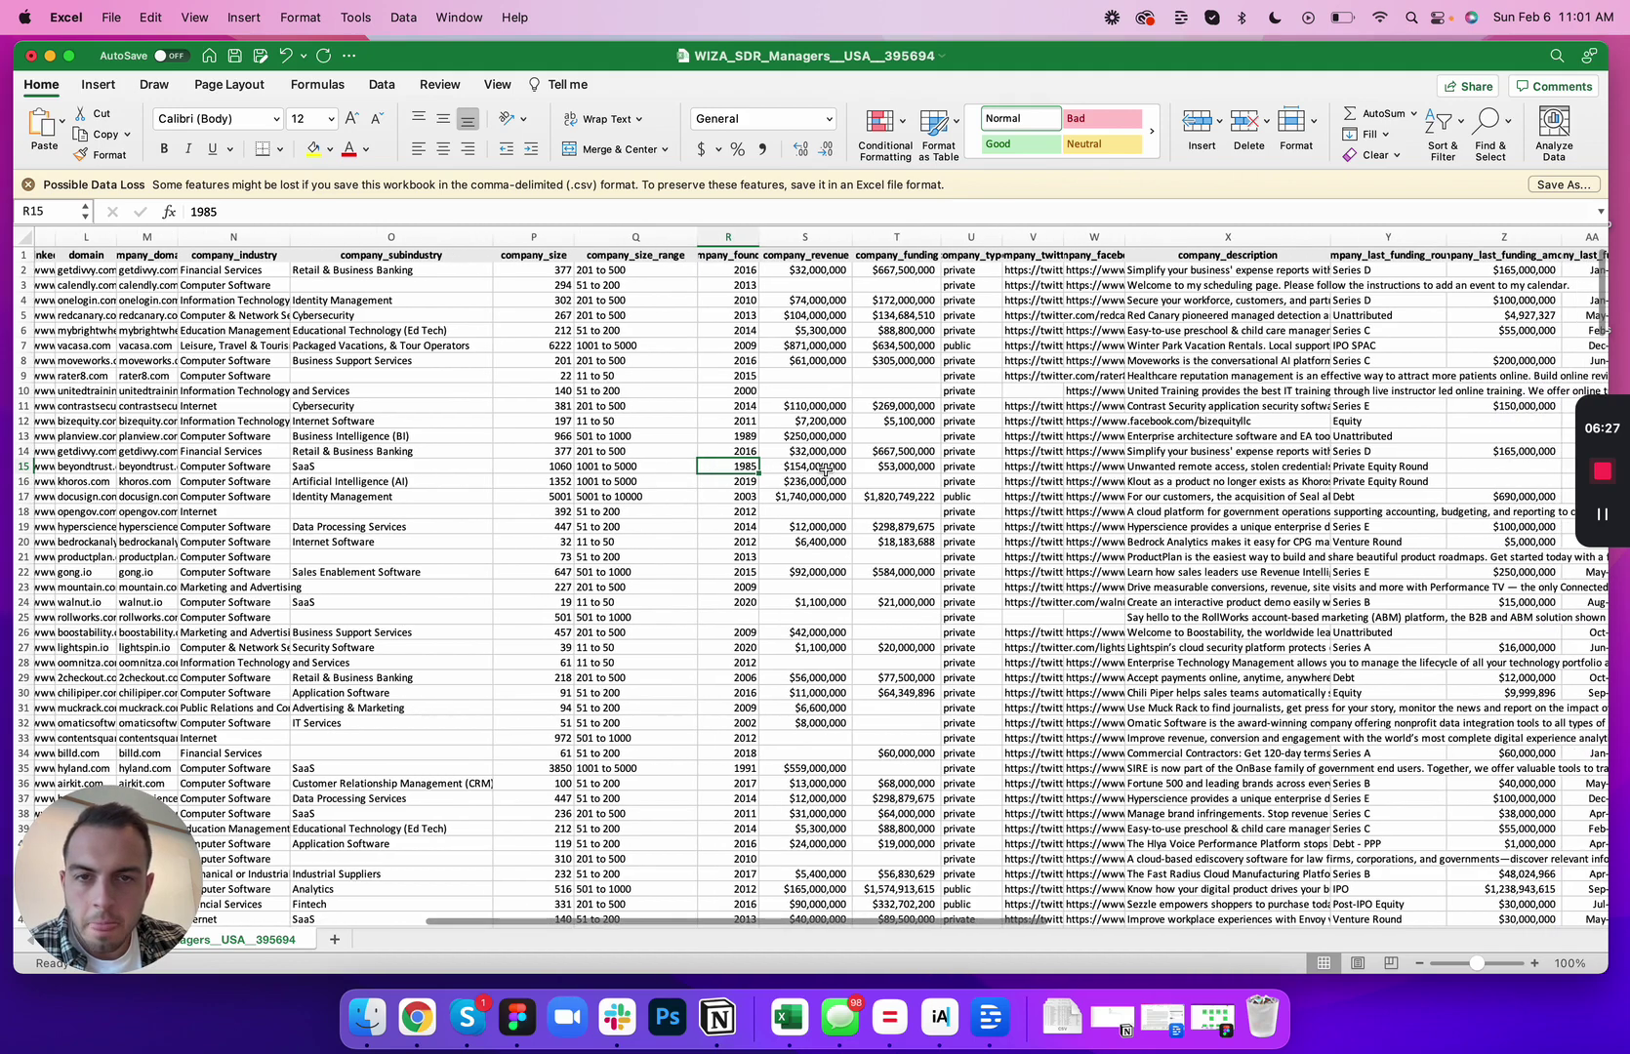
{"action": "left_click", "coordinate": [820, 470]}
{"action": "scroll", "coordinate": [825, 483], "scroll_direction": "right", "scroll_amount": 2}
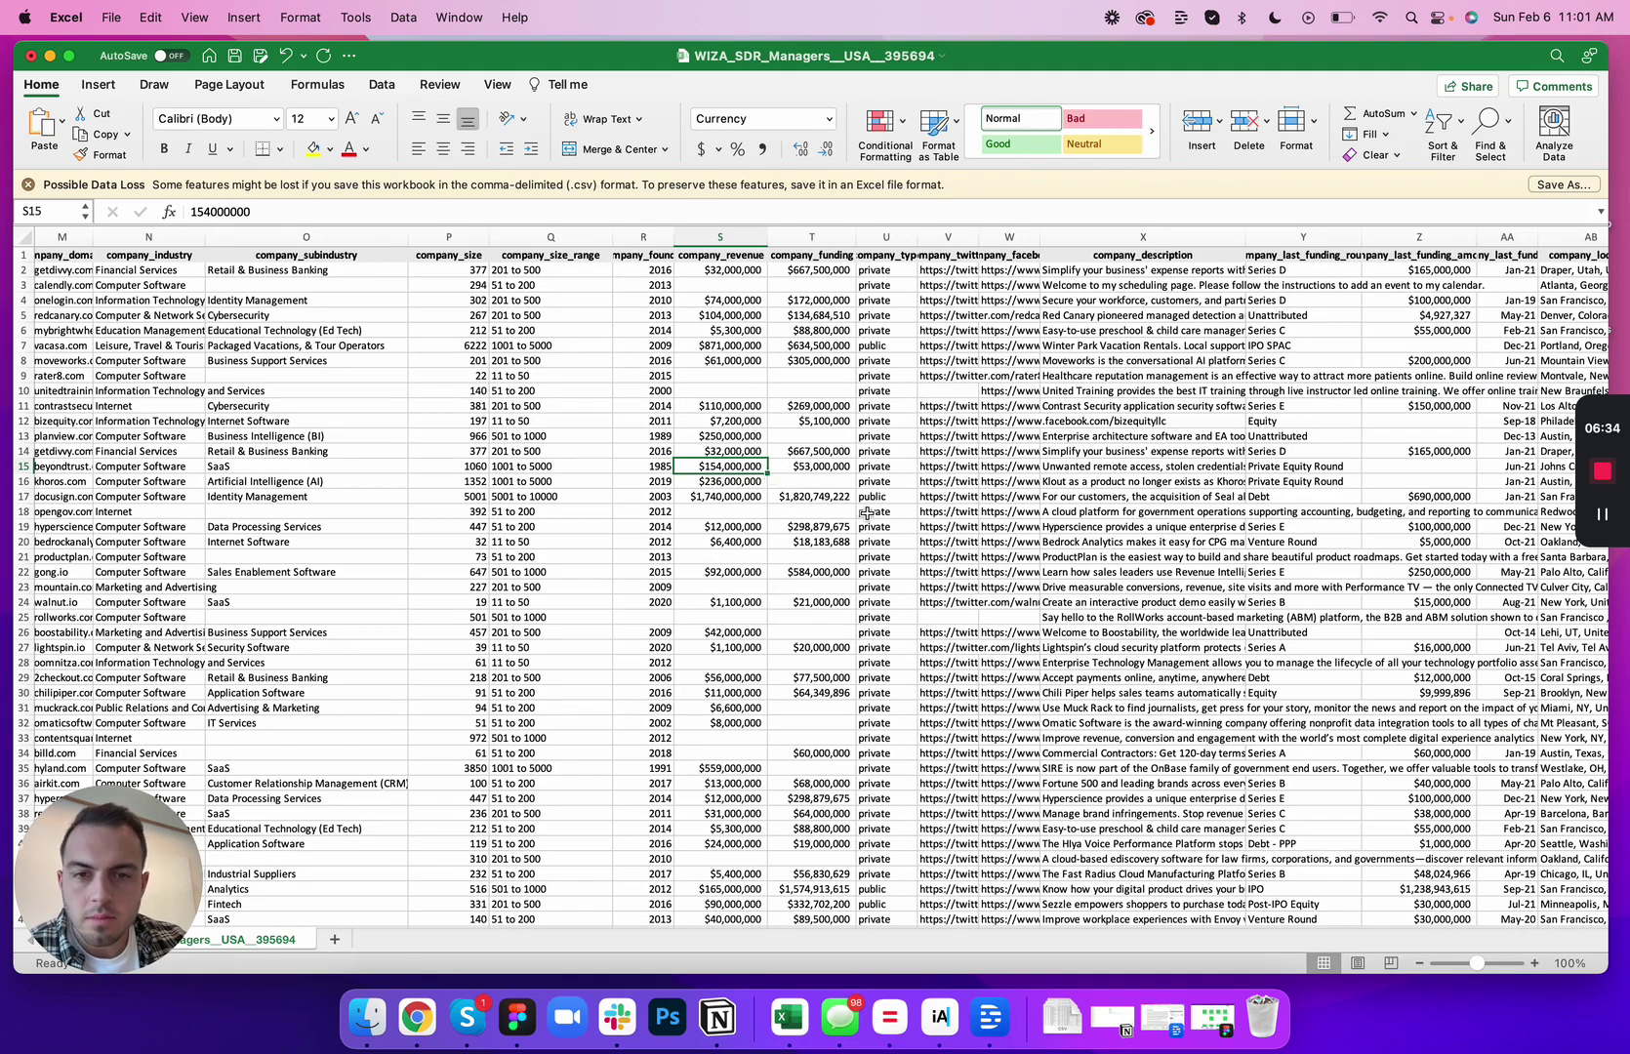
{"action": "left_click", "coordinate": [825, 467]}
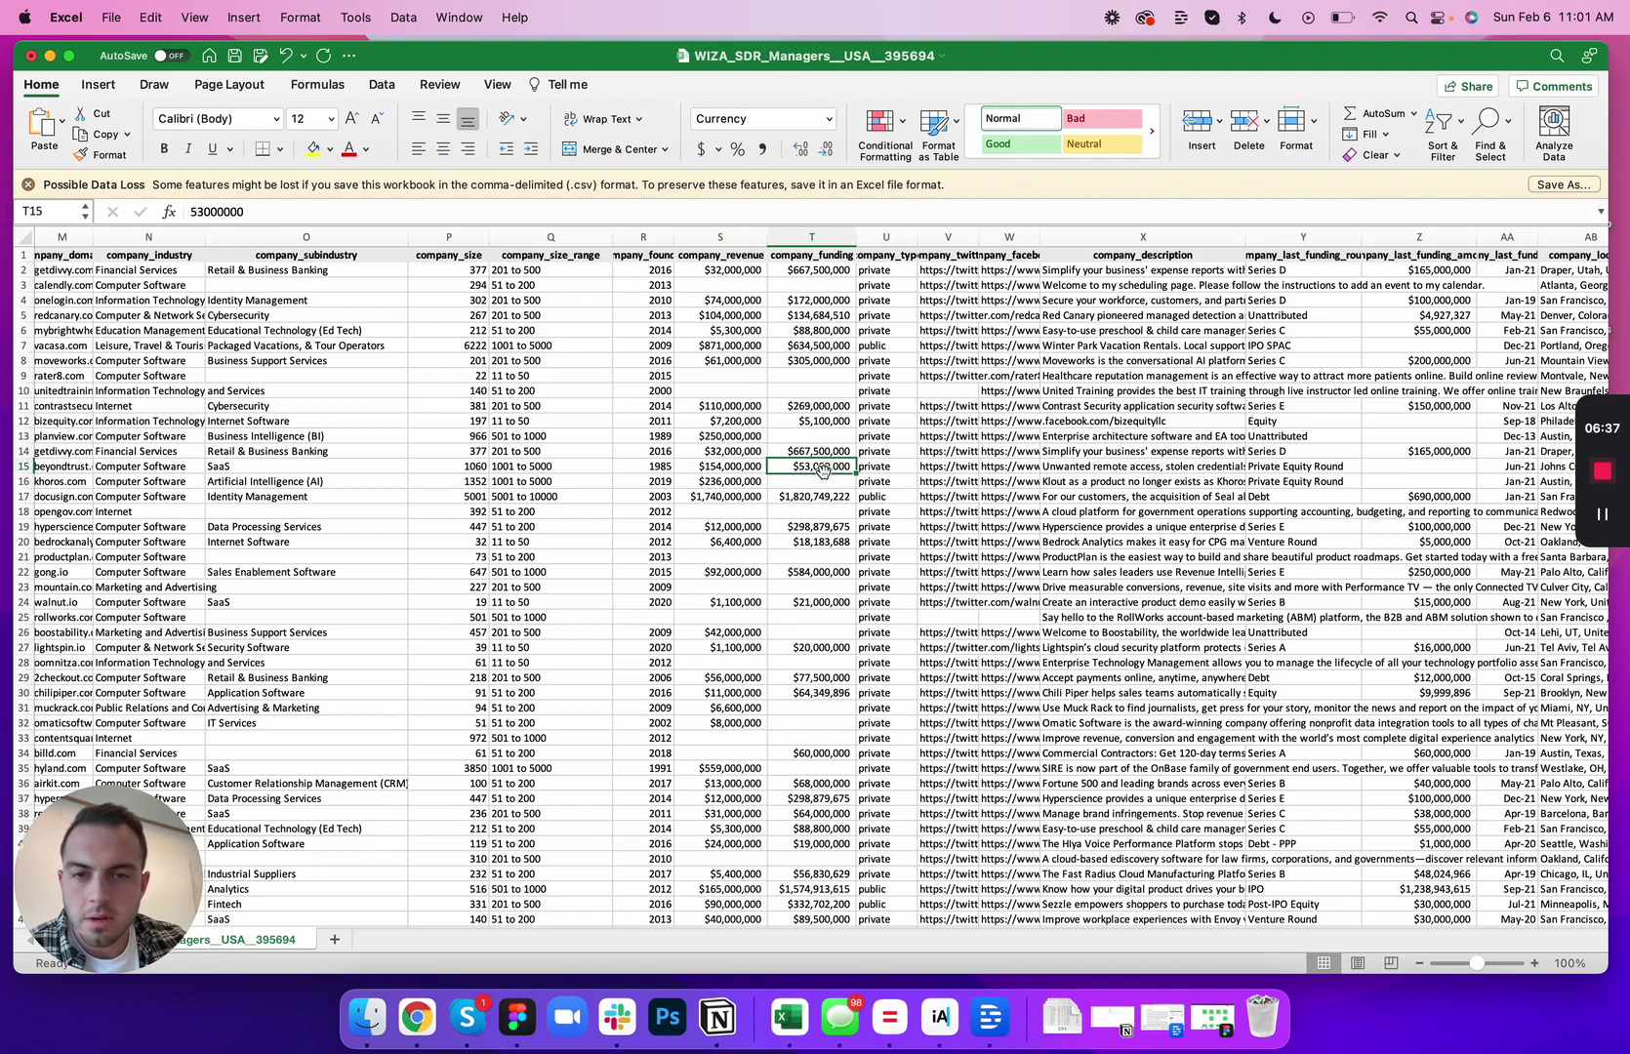
{"action": "scroll", "coordinate": [823, 470], "scroll_direction": "right", "scroll_amount": 2}
{"action": "left_click", "coordinate": [800, 466]}
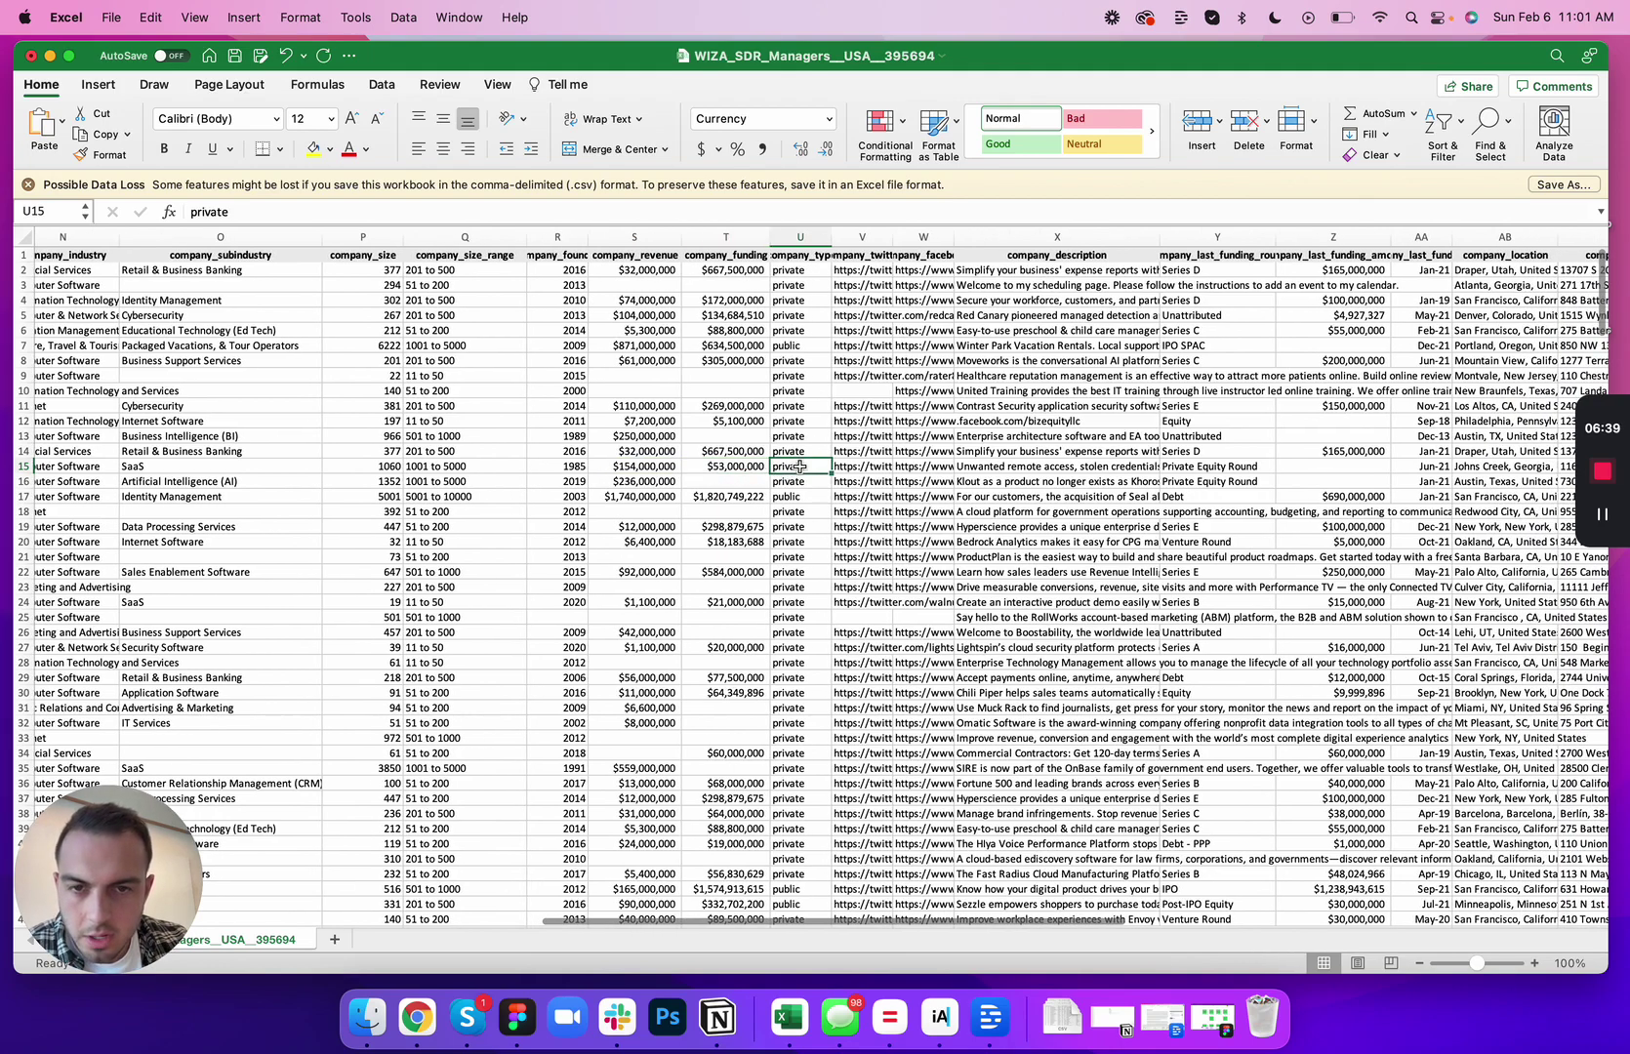
{"action": "scroll", "coordinate": [796, 469], "scroll_direction": "right", "scroll_amount": 2}
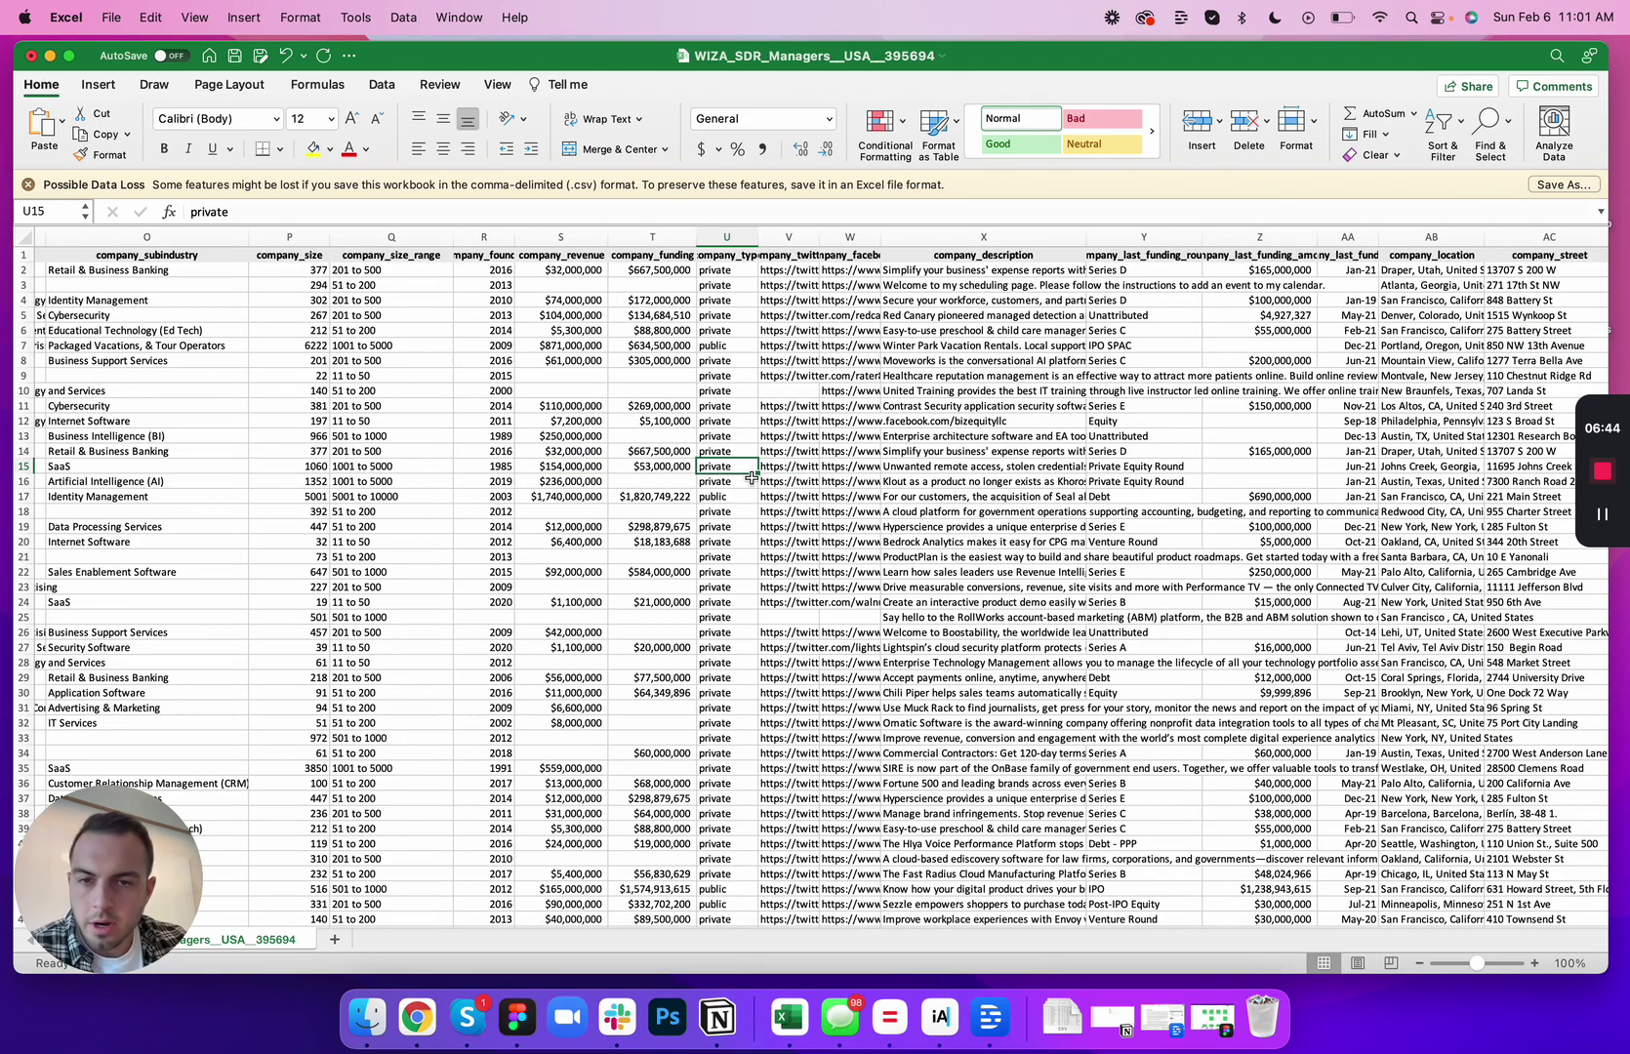
{"action": "scroll", "coordinate": [761, 468], "scroll_direction": "right", "scroll_amount": 2}
{"action": "left_click", "coordinate": [852, 466]}
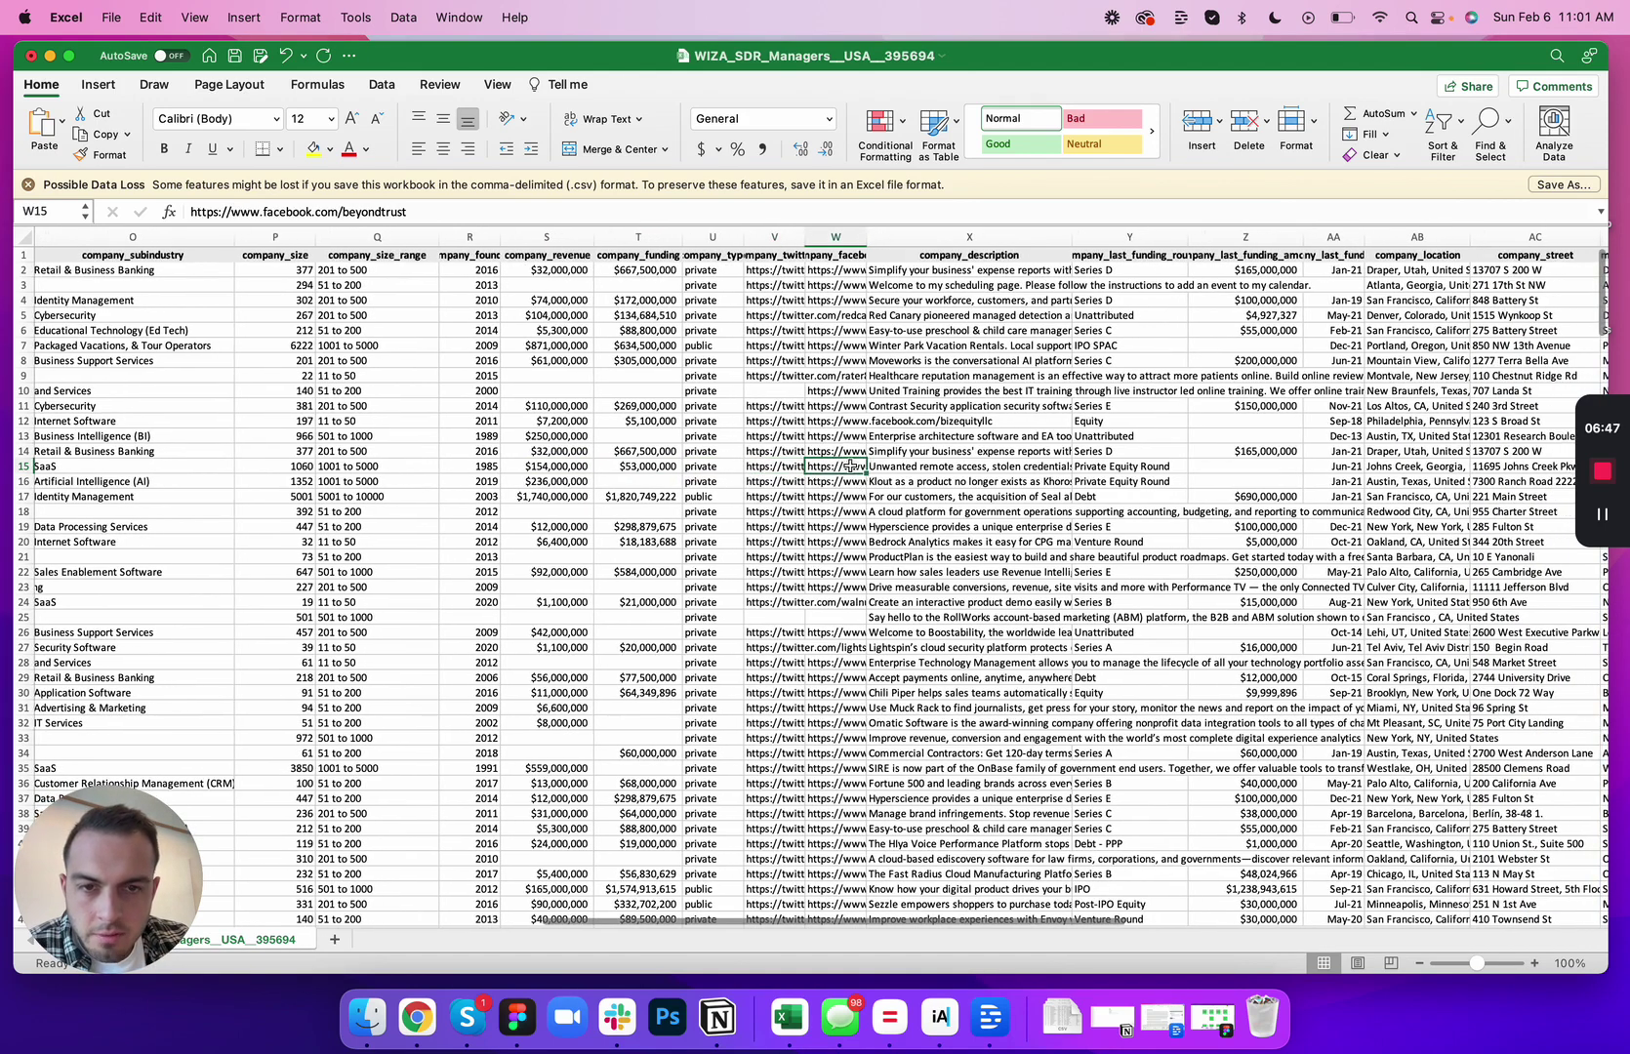
{"action": "left_click", "coordinate": [891, 467]}
{"action": "scroll", "coordinate": [912, 466], "scroll_direction": "right", "scroll_amount": 1}
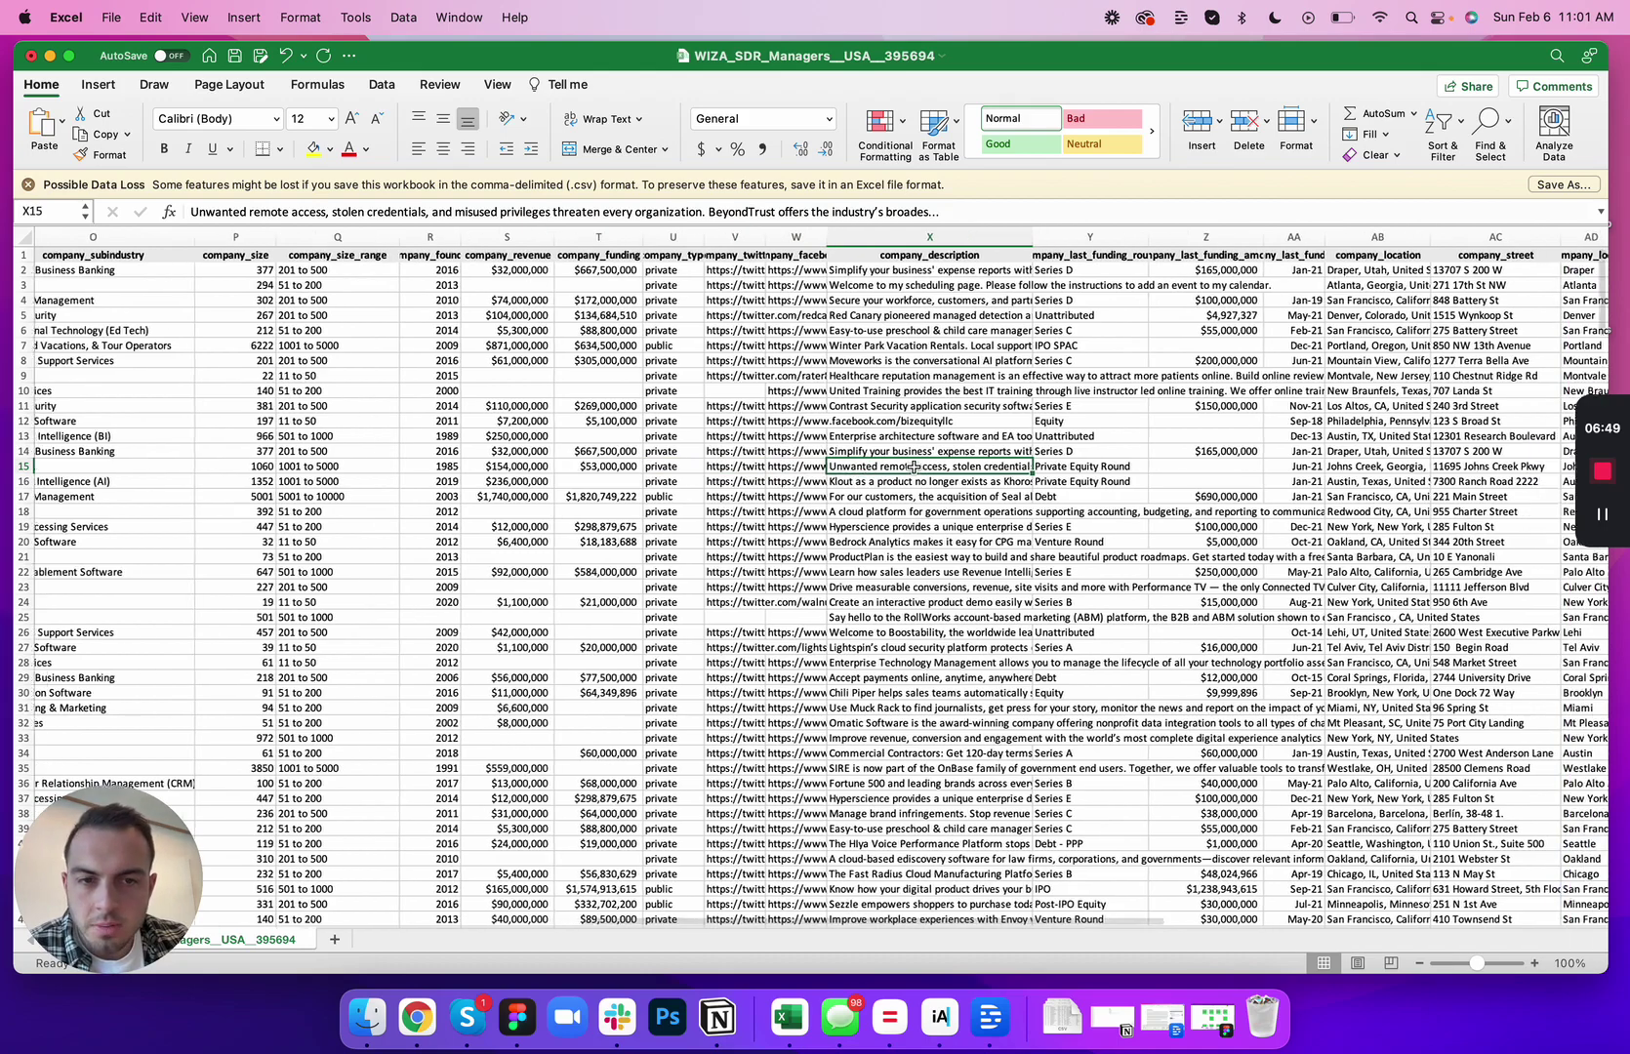
{"action": "scroll", "coordinate": [913, 467], "scroll_direction": "right", "scroll_amount": 5}
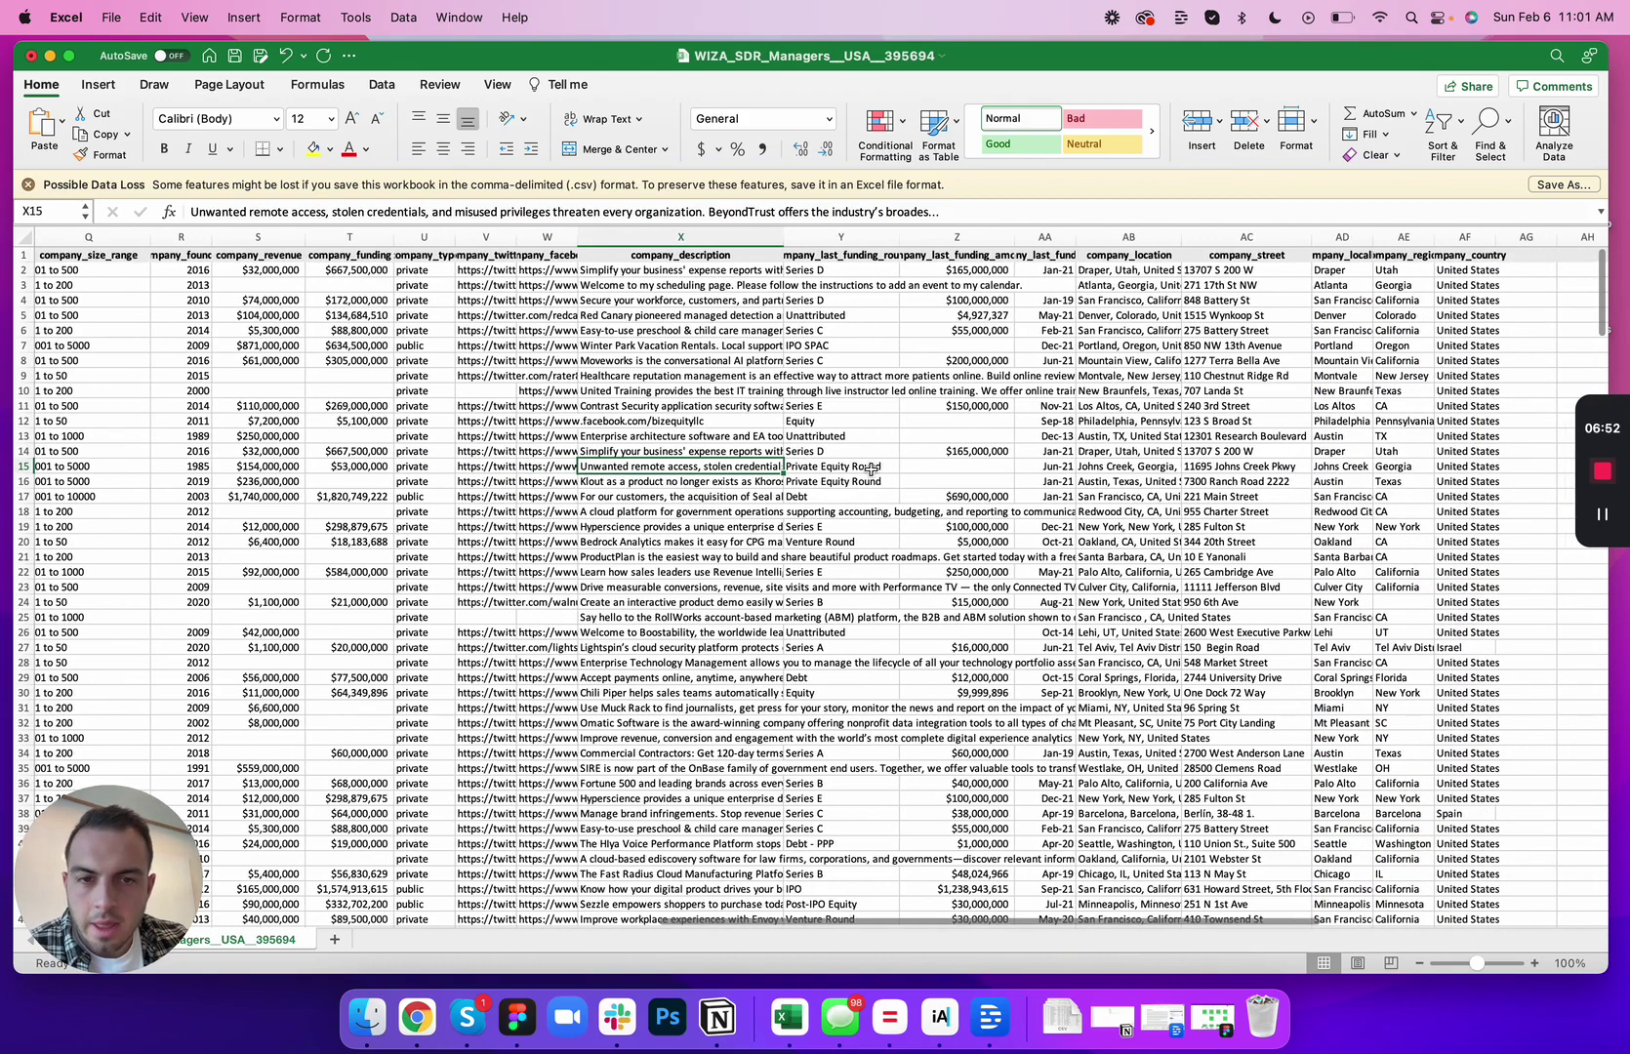
{"action": "left_click", "coordinate": [871, 469]}
{"action": "left_click", "coordinate": [836, 465]}
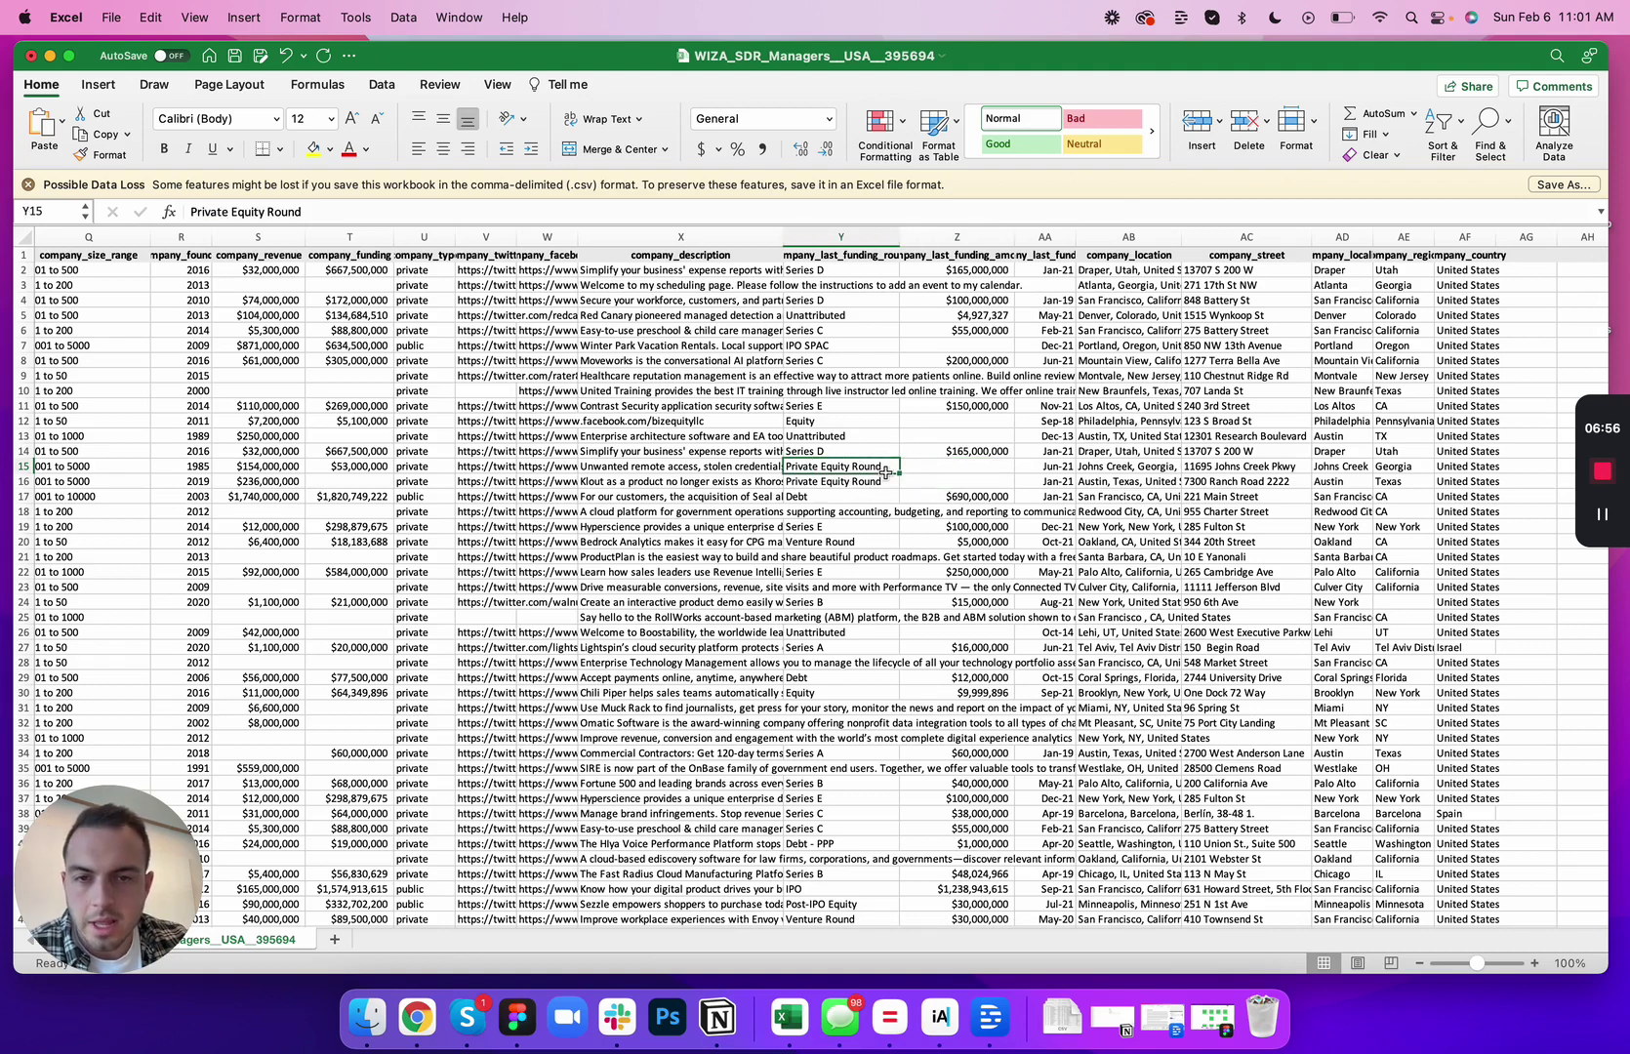
{"action": "left_click", "coordinate": [952, 467]}
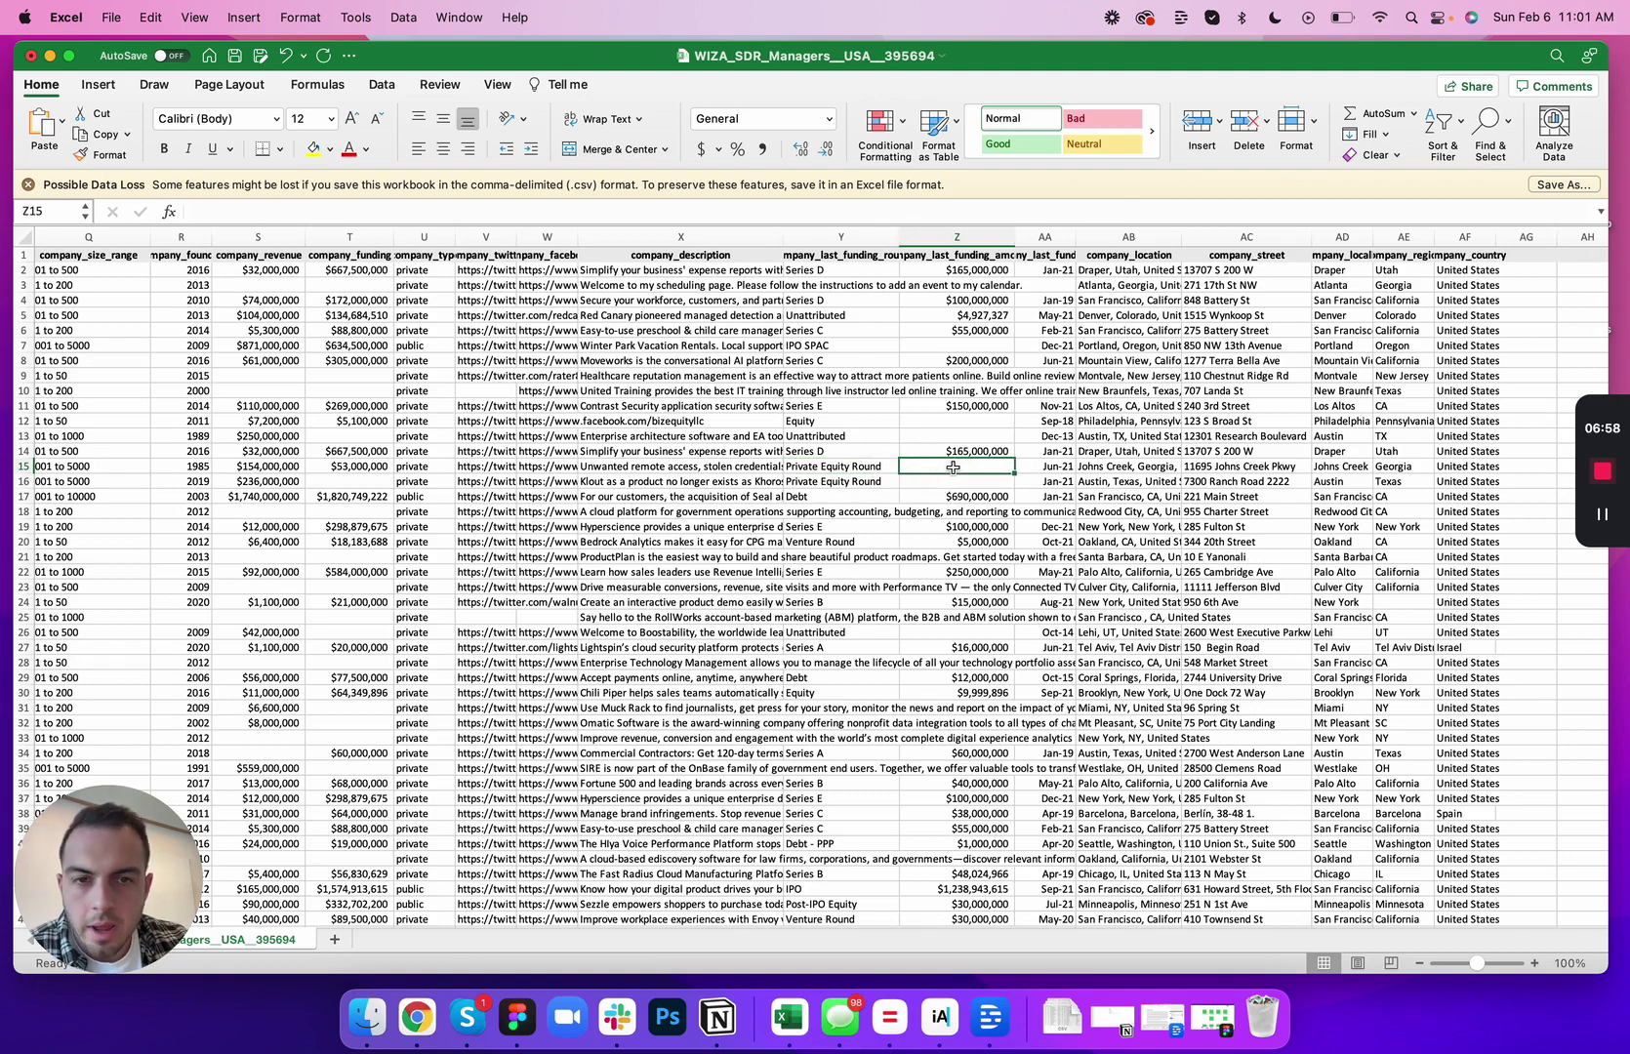
{"action": "left_click", "coordinate": [836, 451]}
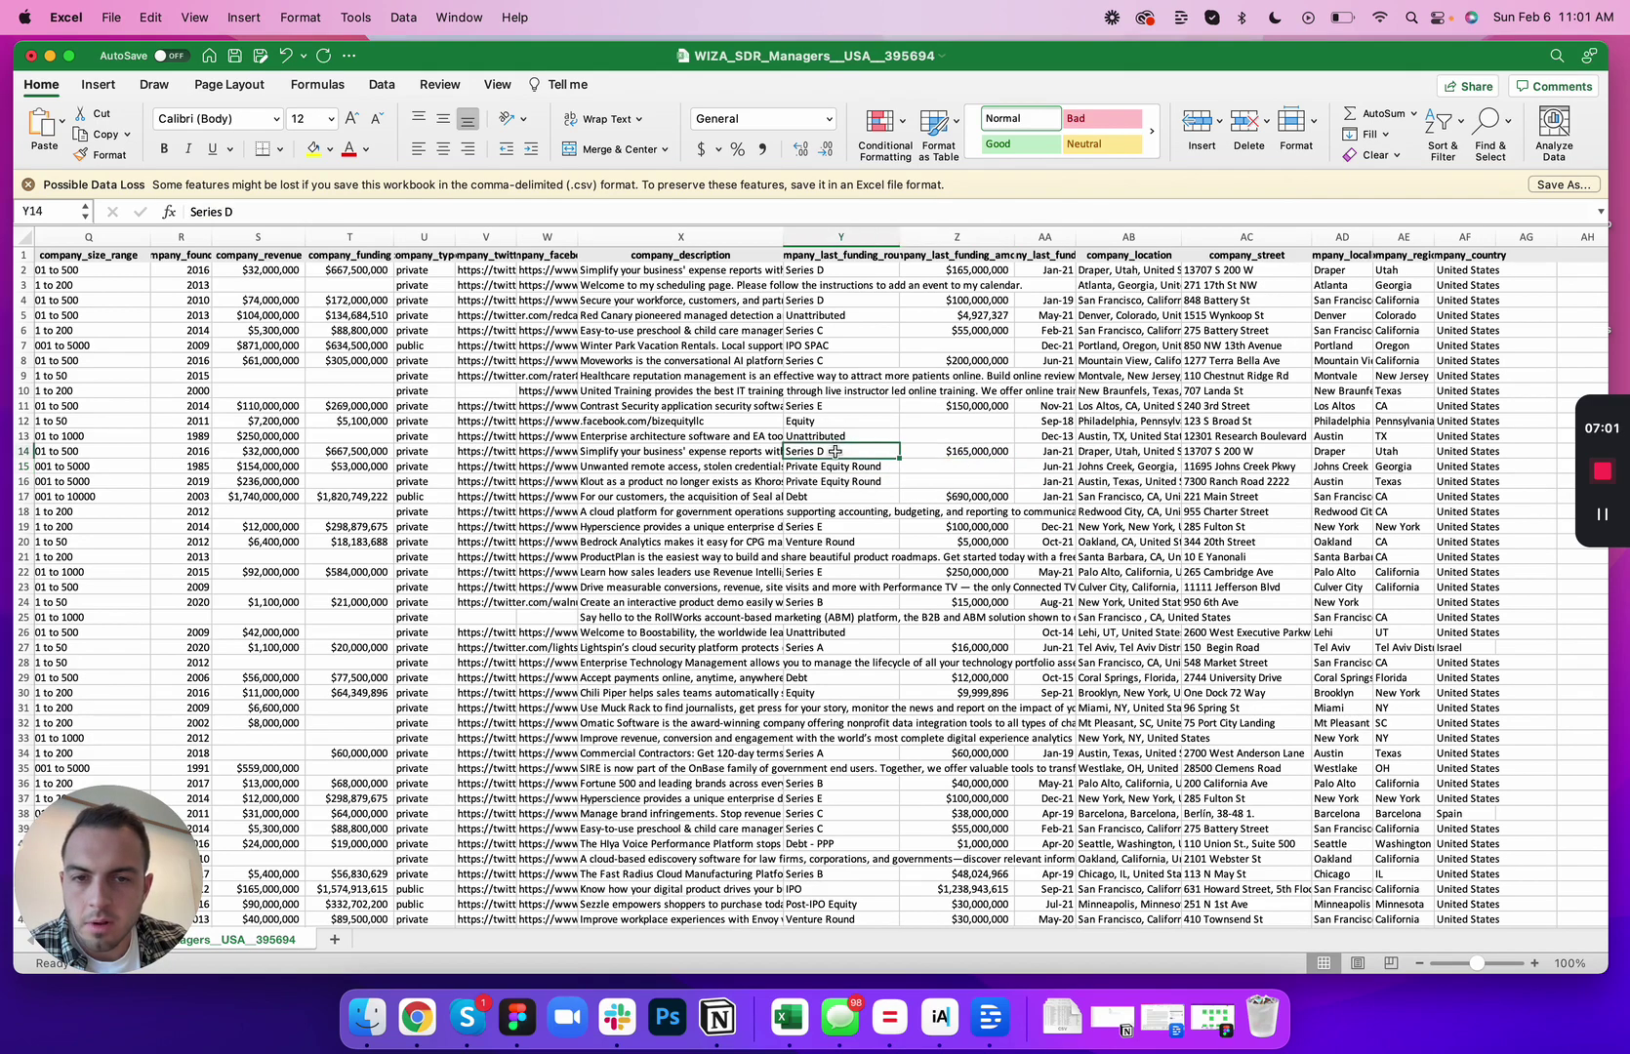
{"action": "left_click", "coordinate": [932, 454]}
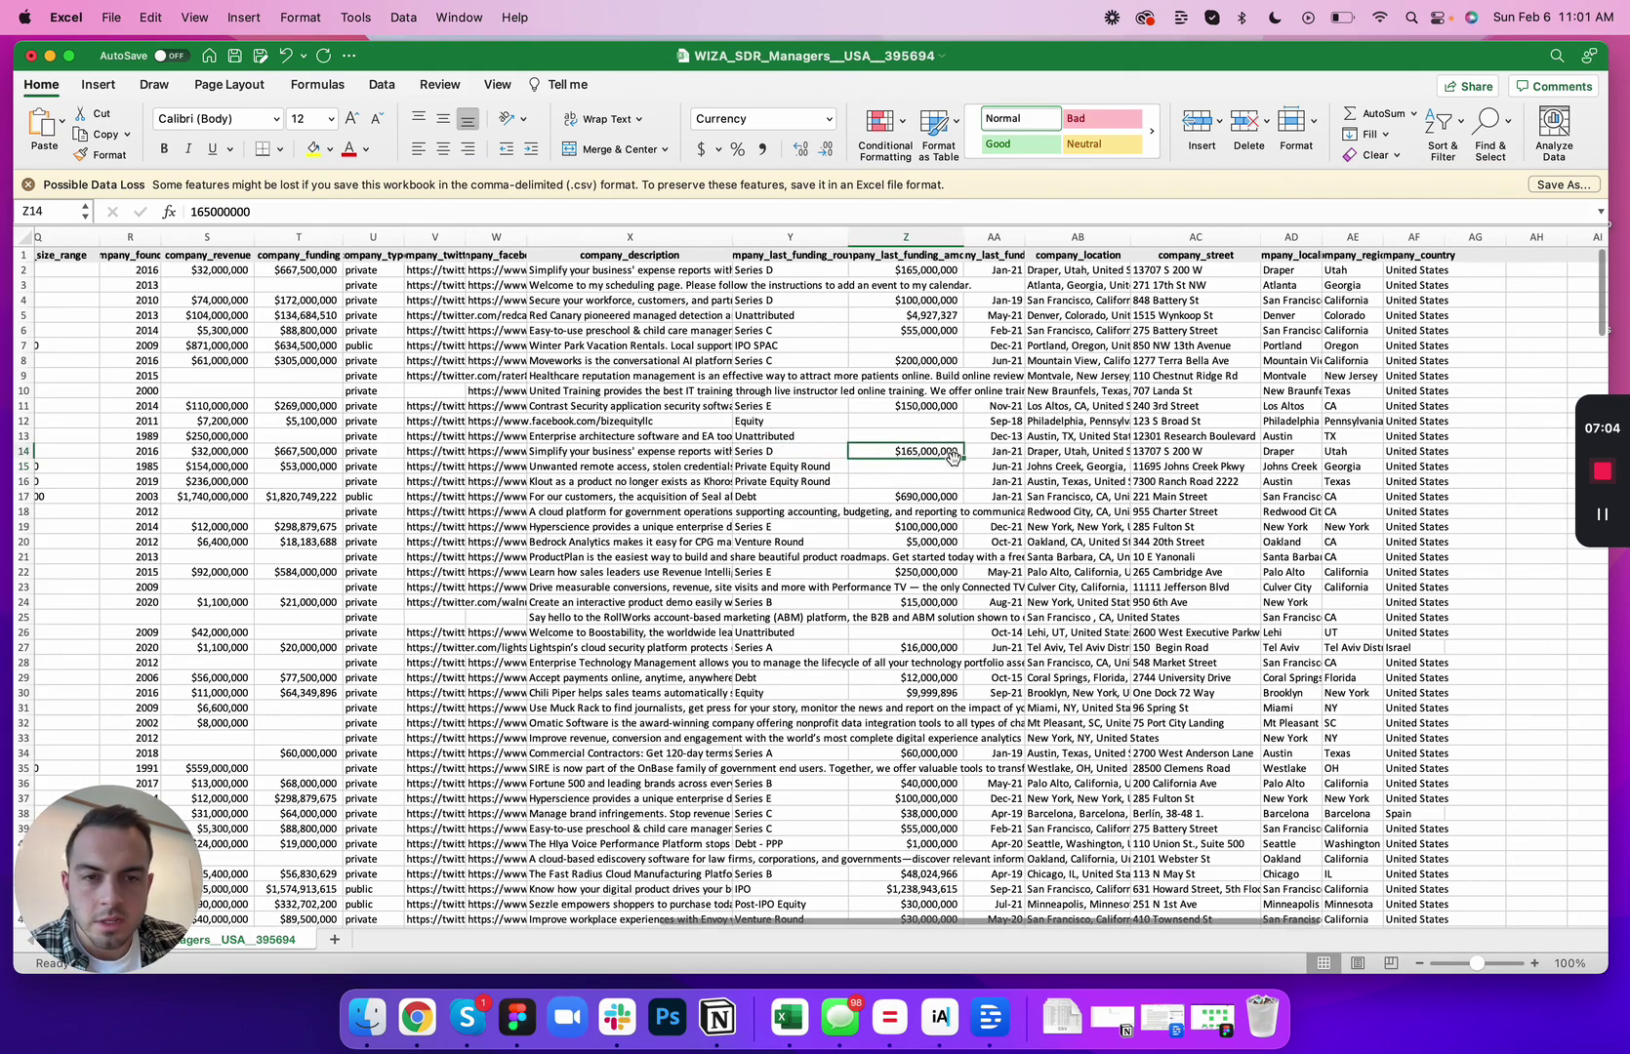
{"action": "scroll", "coordinate": [943, 456], "scroll_direction": "right", "scroll_amount": 2}
{"action": "left_click", "coordinate": [979, 466]}
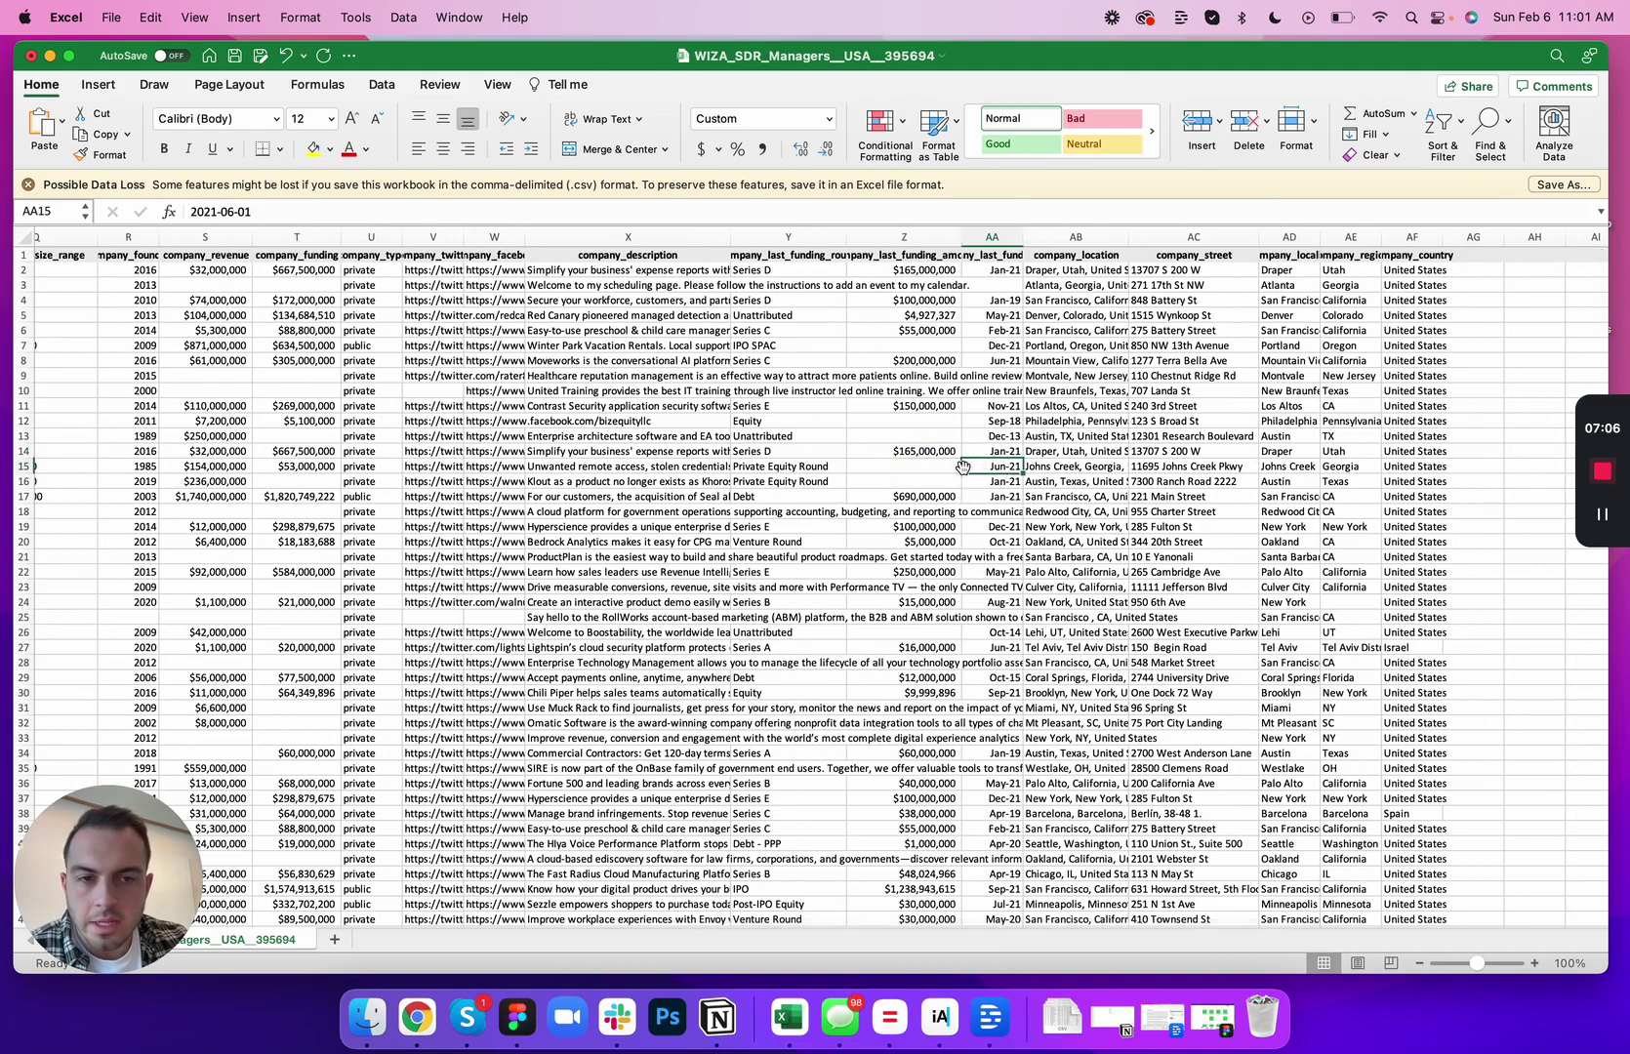
{"action": "scroll", "coordinate": [967, 467], "scroll_direction": "right", "scroll_amount": 1}
{"action": "left_click", "coordinate": [963, 453]}
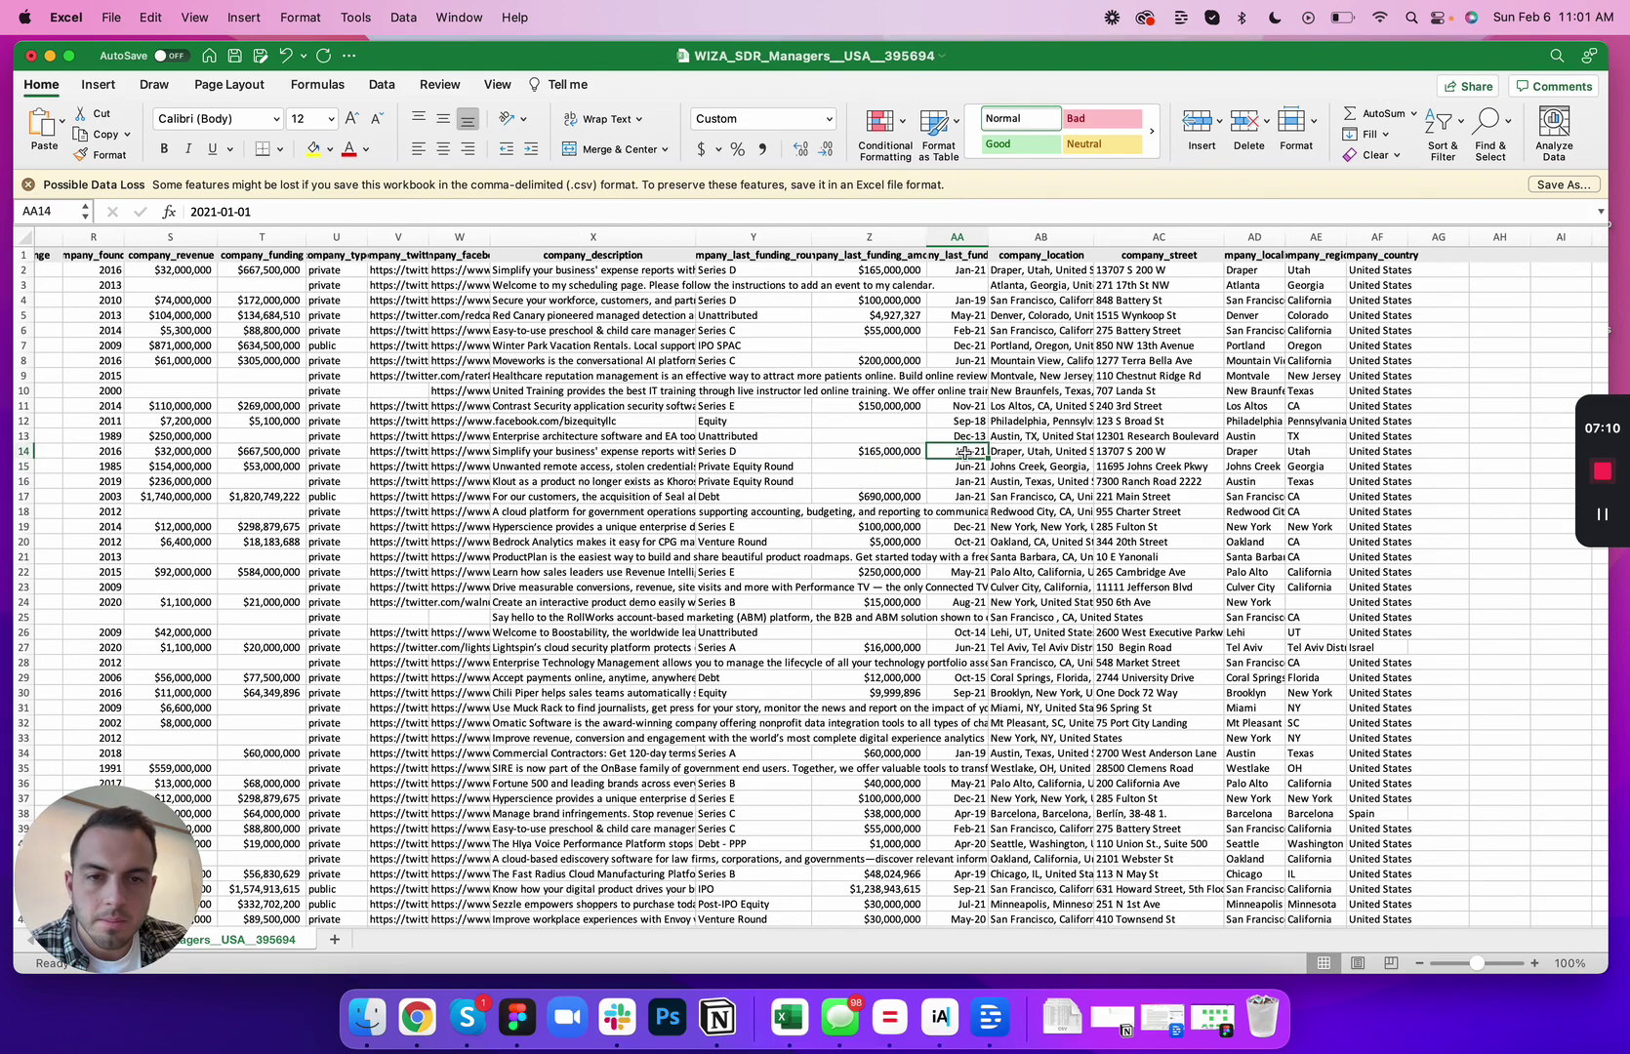
{"action": "left_click", "coordinate": [1024, 453]}
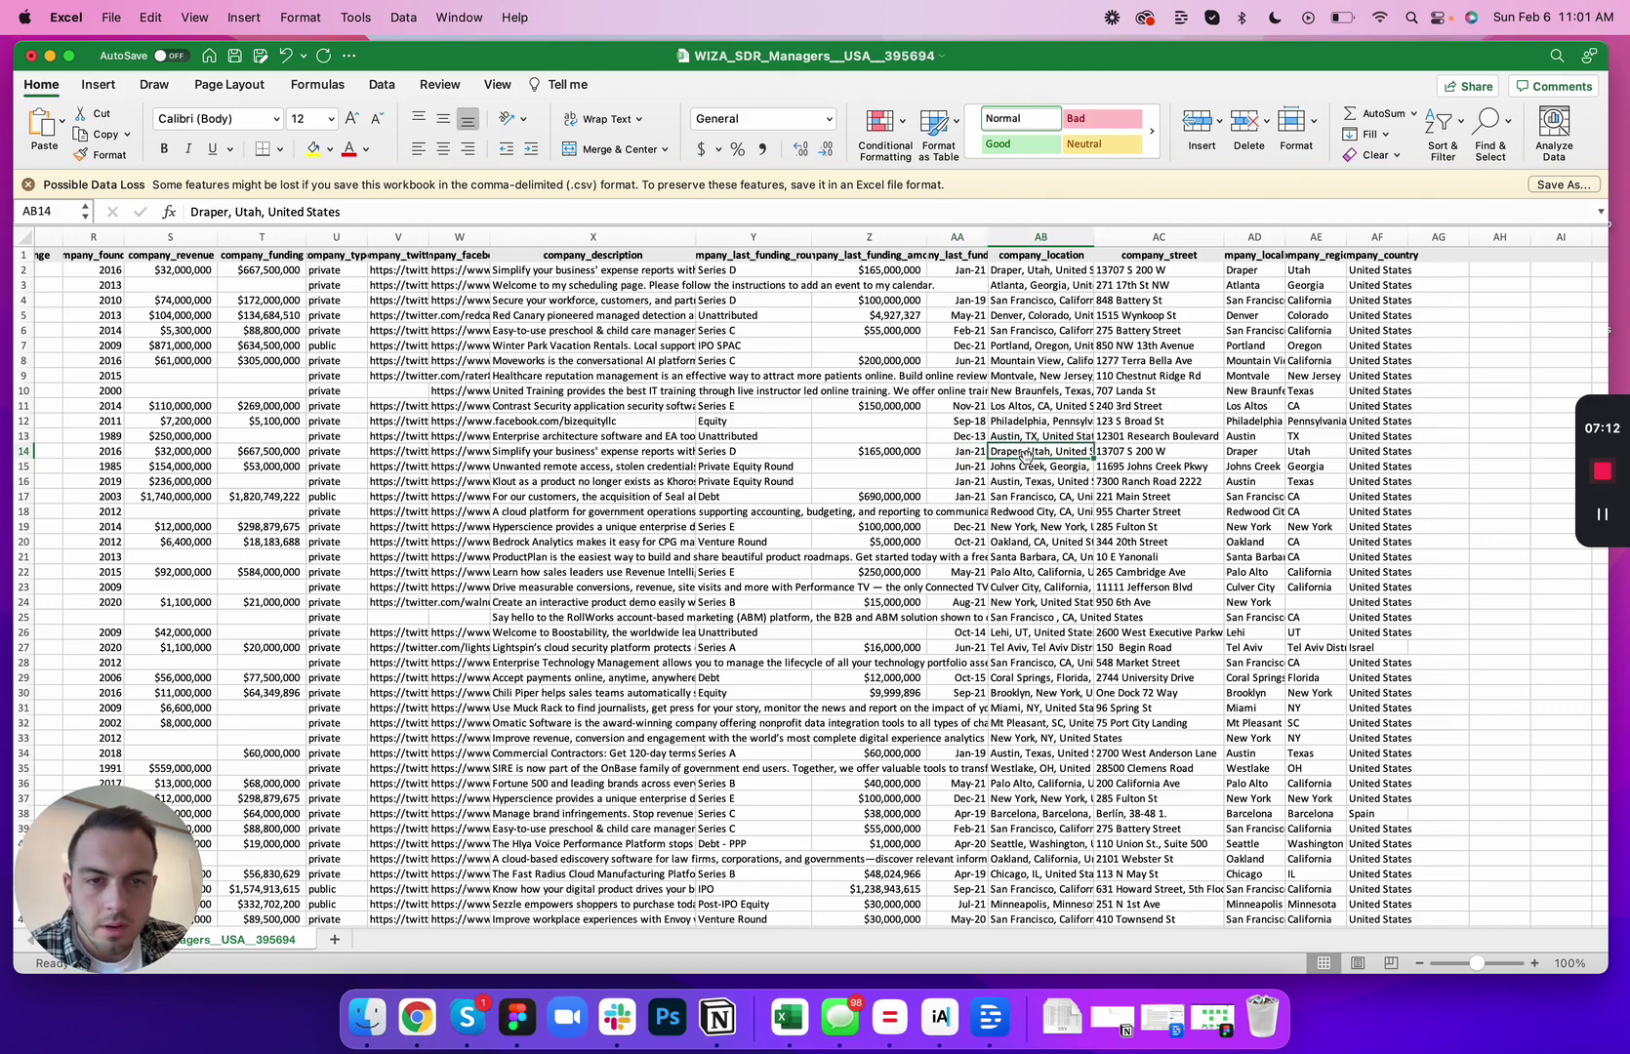
{"action": "scroll", "coordinate": [1022, 453], "scroll_direction": "right", "scroll_amount": 2}
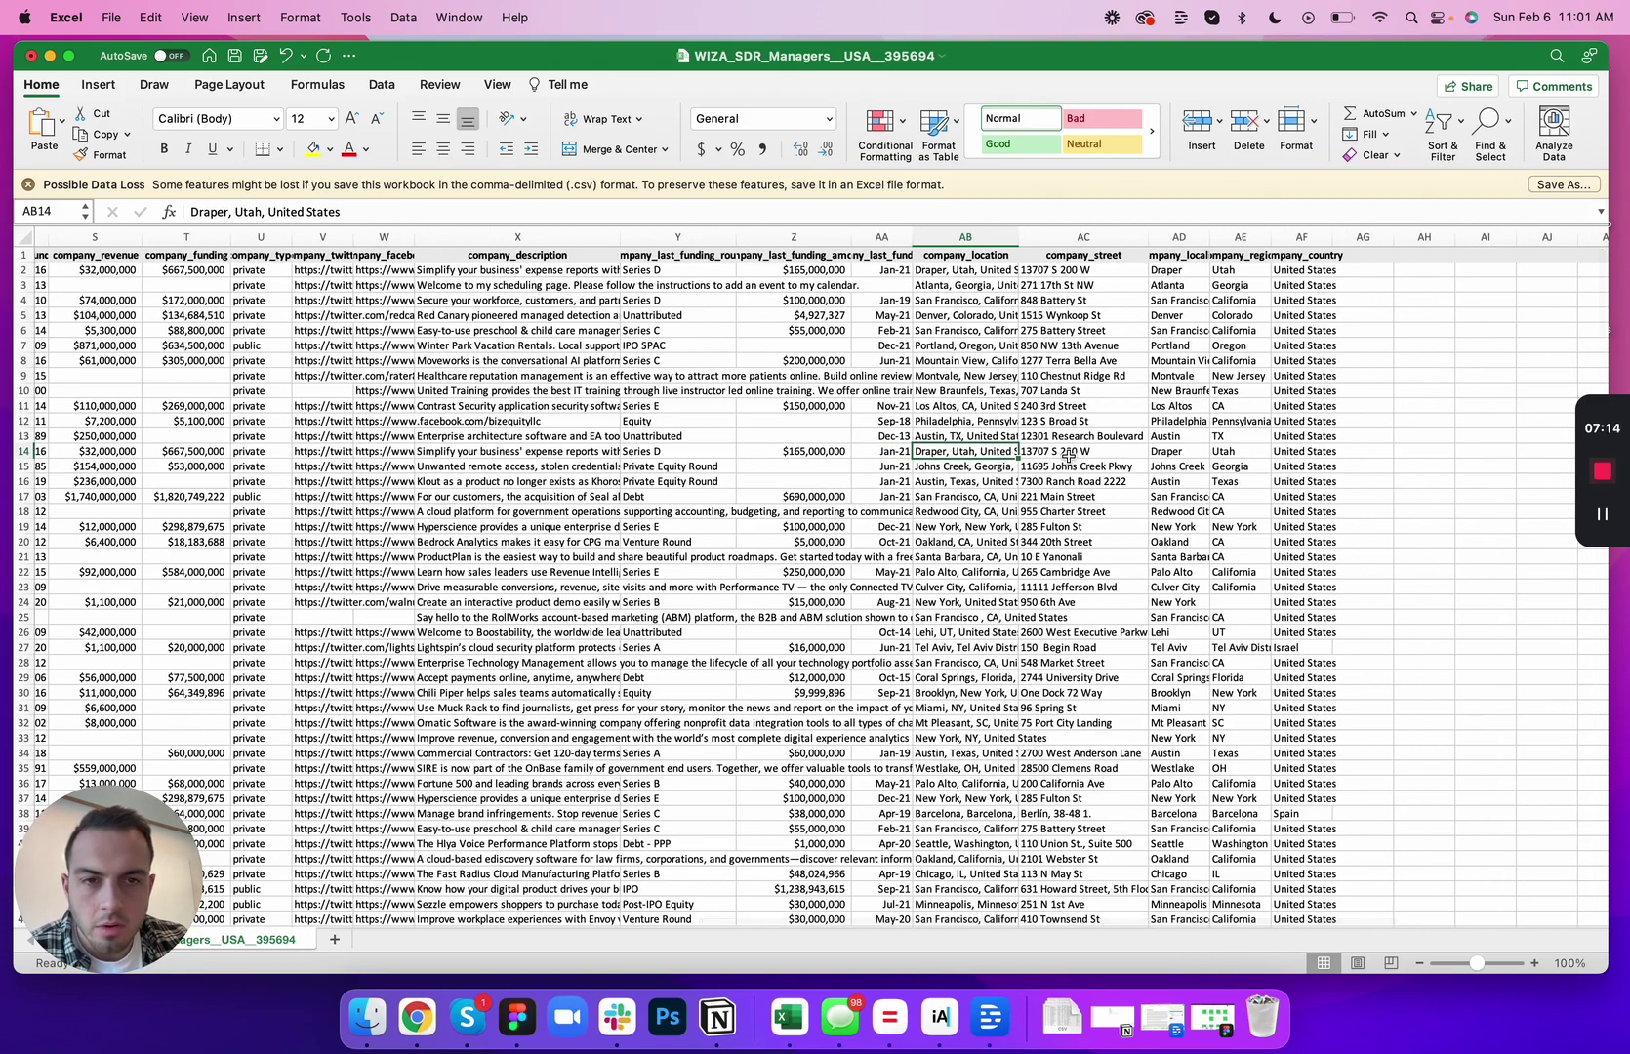
{"action": "left_click", "coordinate": [1069, 454]}
{"action": "left_click", "coordinate": [1170, 454]}
{"action": "left_click", "coordinate": [1225, 454]}
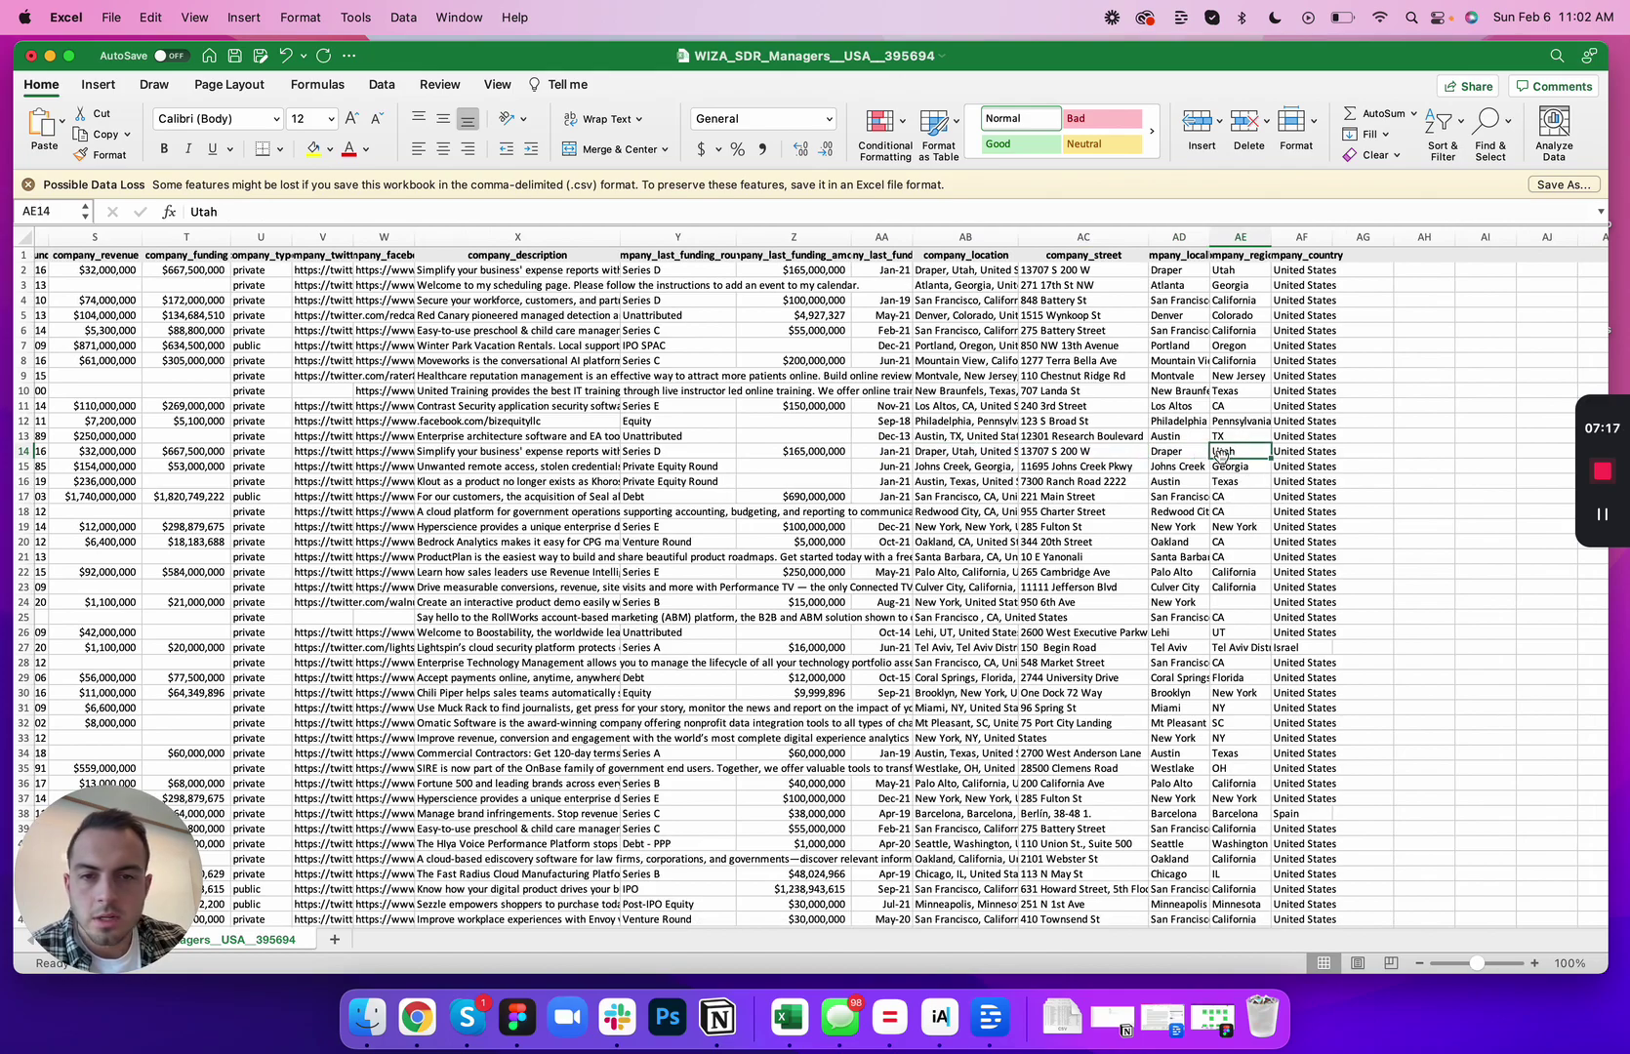
{"action": "scroll", "coordinate": [1210, 452], "scroll_direction": "left", "scroll_amount": 15}
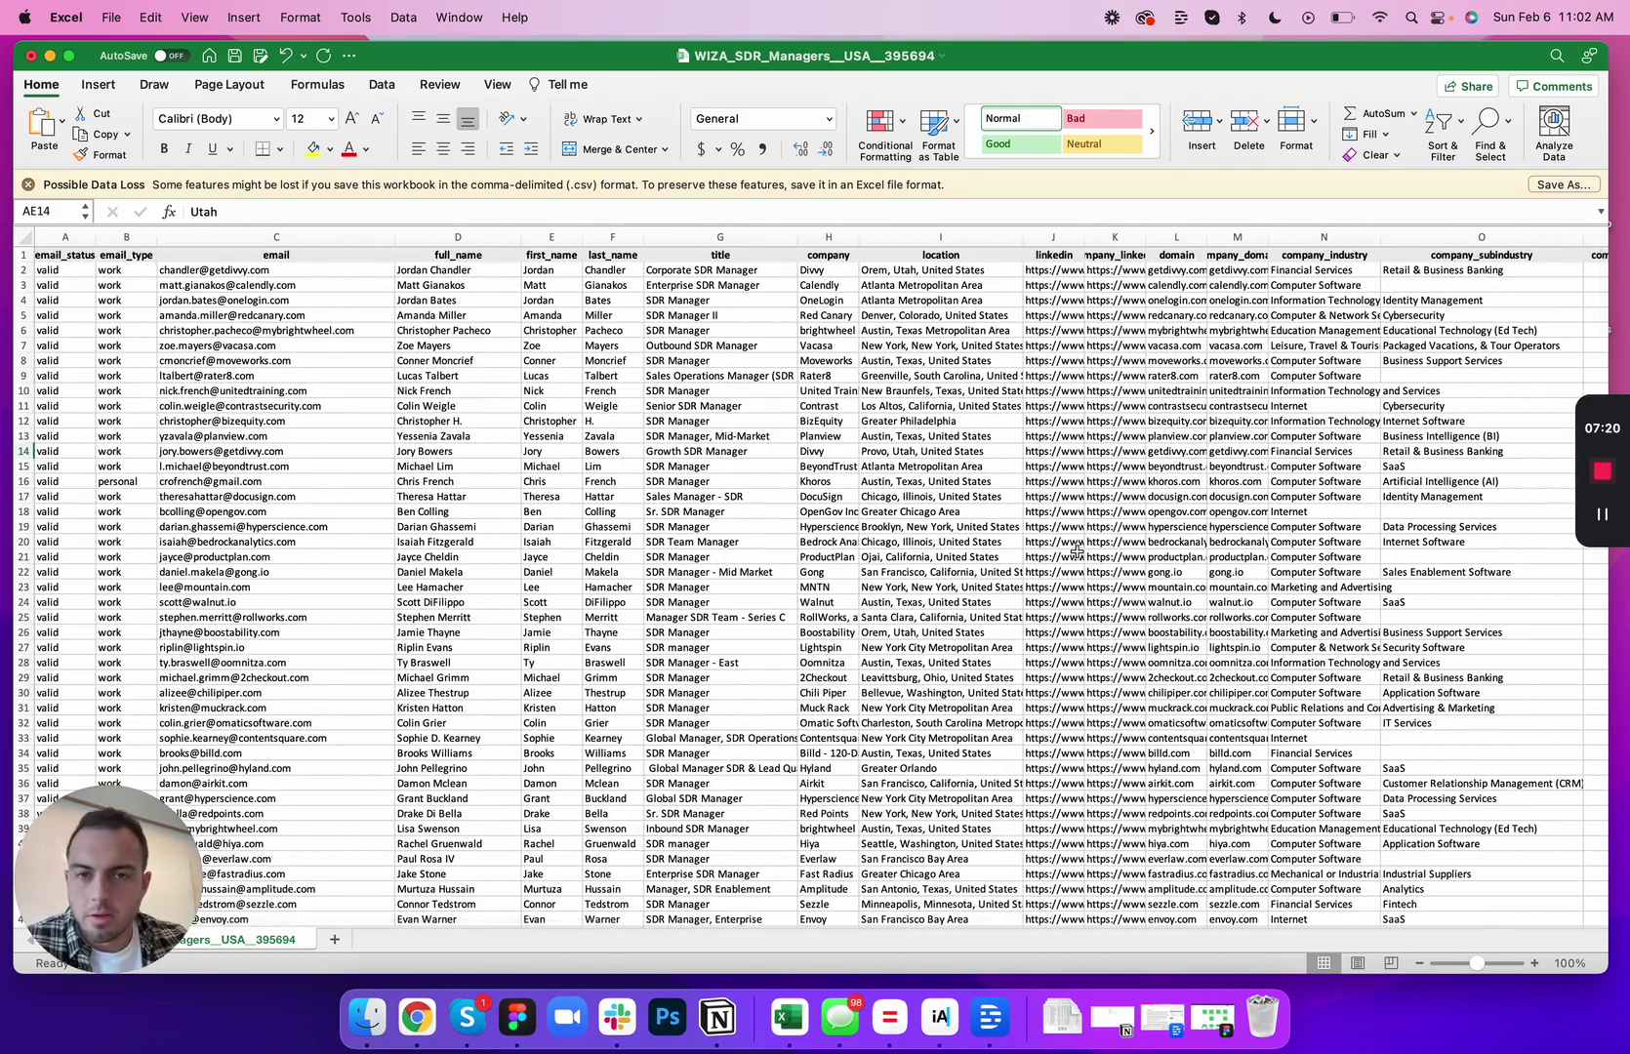